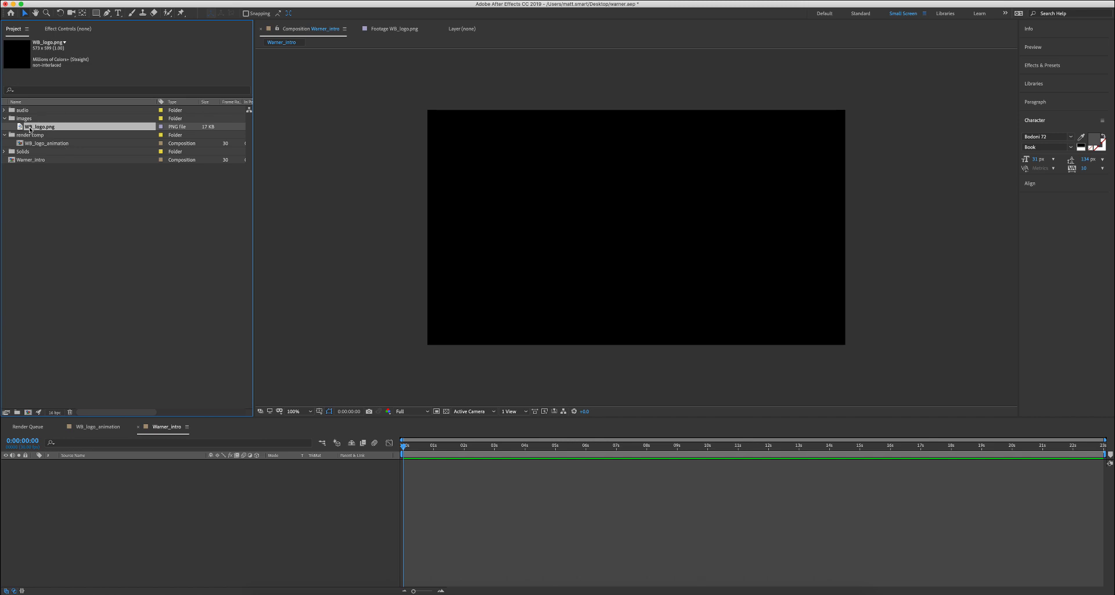
# Step: Add WB_logo.png to the Warner_intro composition and display the transparency grid behind it
pyautogui.moveTo(41, 131); pyautogui.dragTo(107, 485)
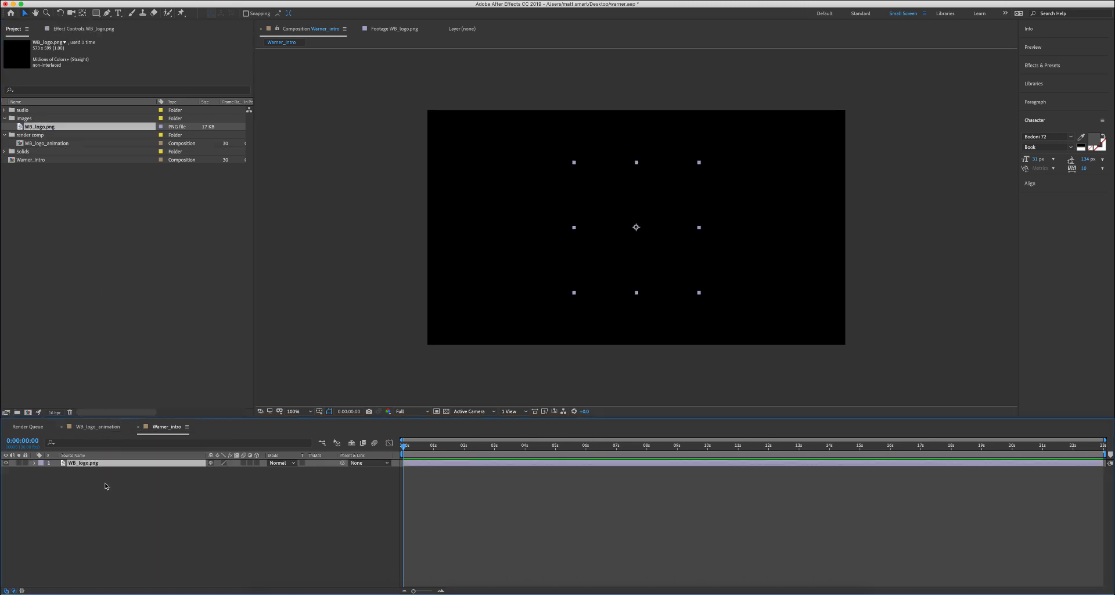
pyautogui.click(446, 411)
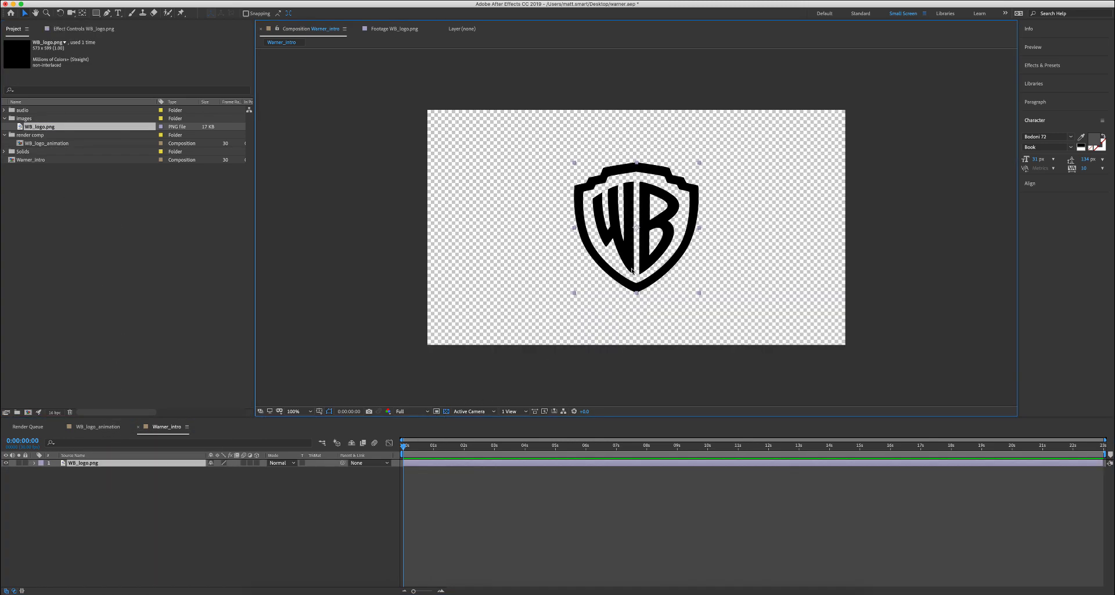
# Step: Auto-trace the logo layer for the current frame using the Alpha channel, applying the masks to a new layer
pyautogui.click(385, 283)
pyautogui.click(646, 244)
pyautogui.click(172, 1)
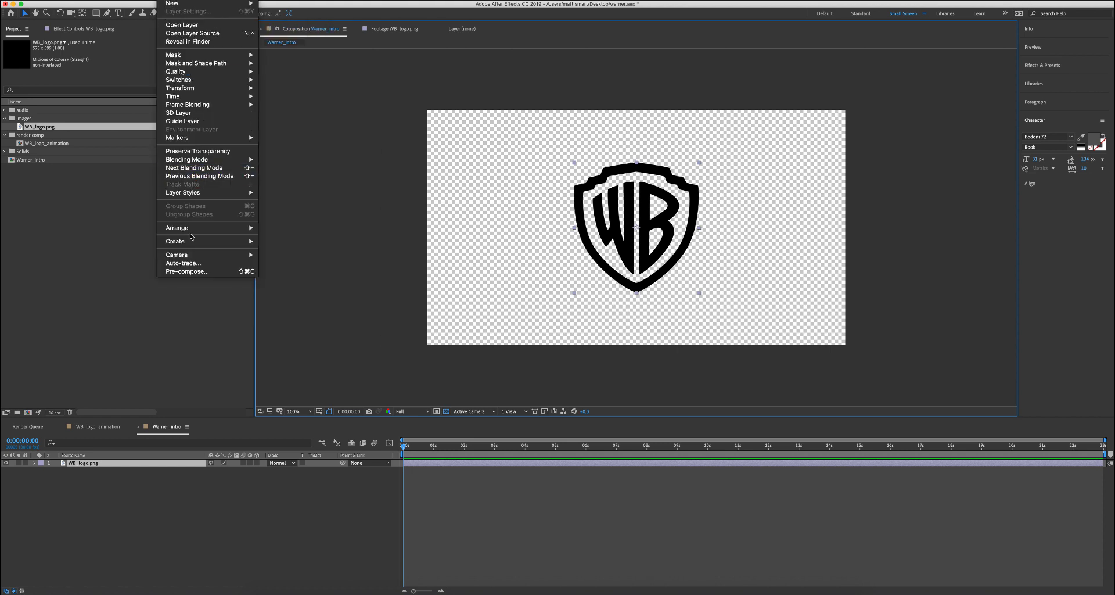
pyautogui.click(182, 263)
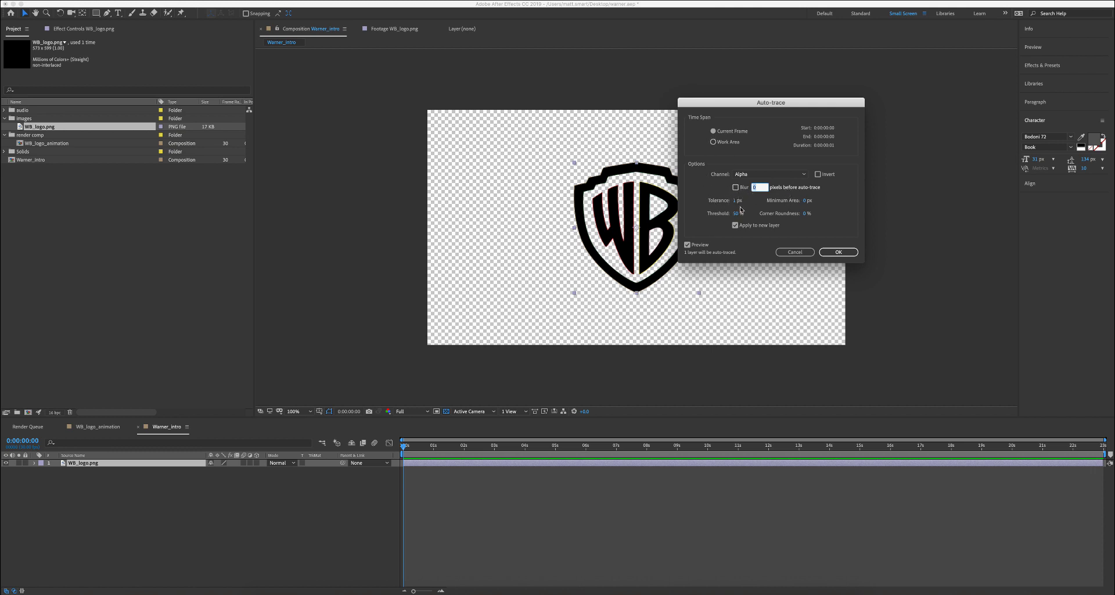
pyautogui.click(842, 256)
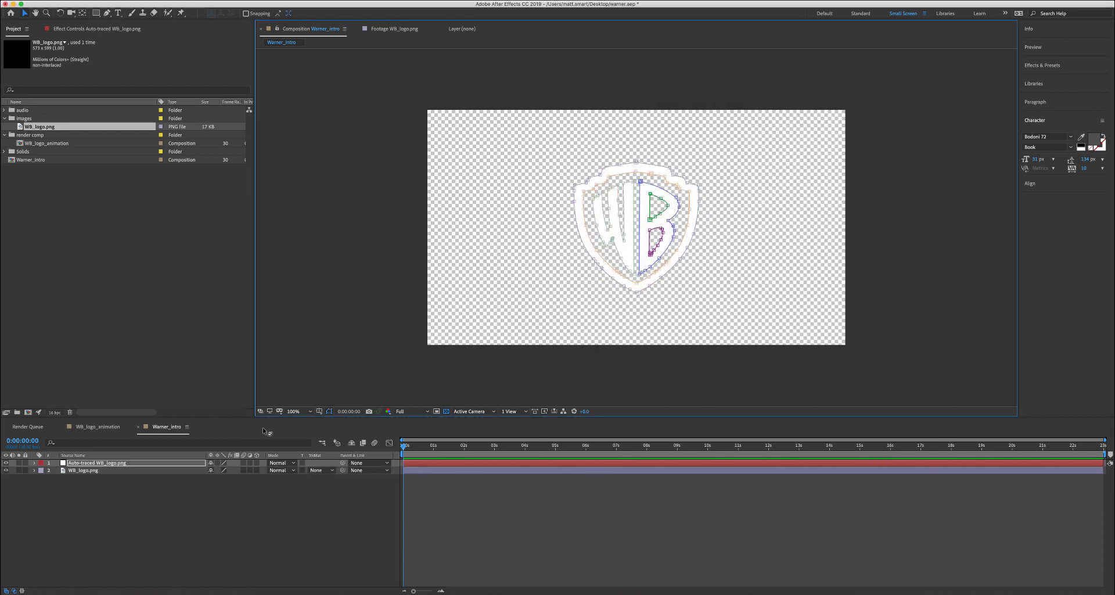
# Step: Delete the original WB_logo.png layer from the composition, keeping the auto-traced one
pyautogui.click(196, 493)
pyautogui.click(77, 471)
pyautogui.press('Delete')
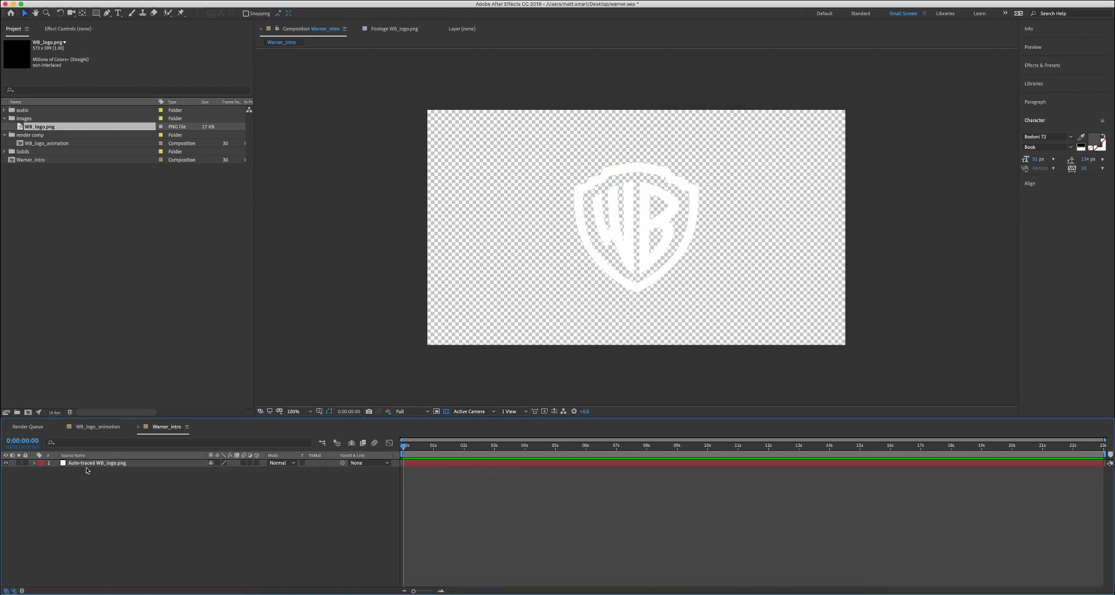
# Step: Inspect the traced logo up close and rename its layer as WB_logo
pyautogui.click(97, 463)
pyautogui.scroll(1, 395, 337)
pyautogui.click(400, 327)
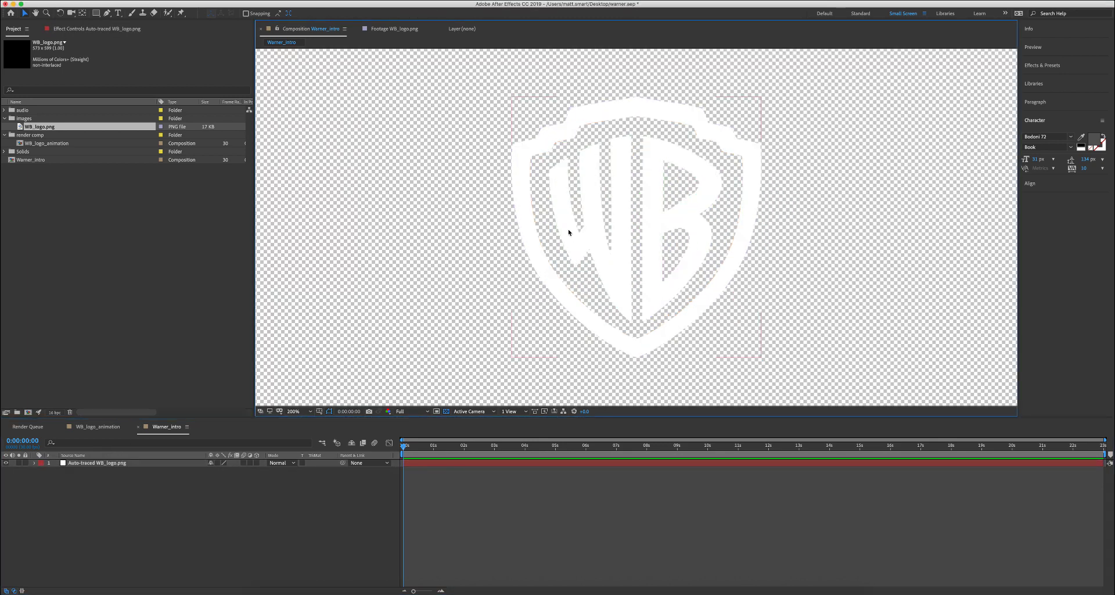
pyautogui.scroll(-1, 388, 329)
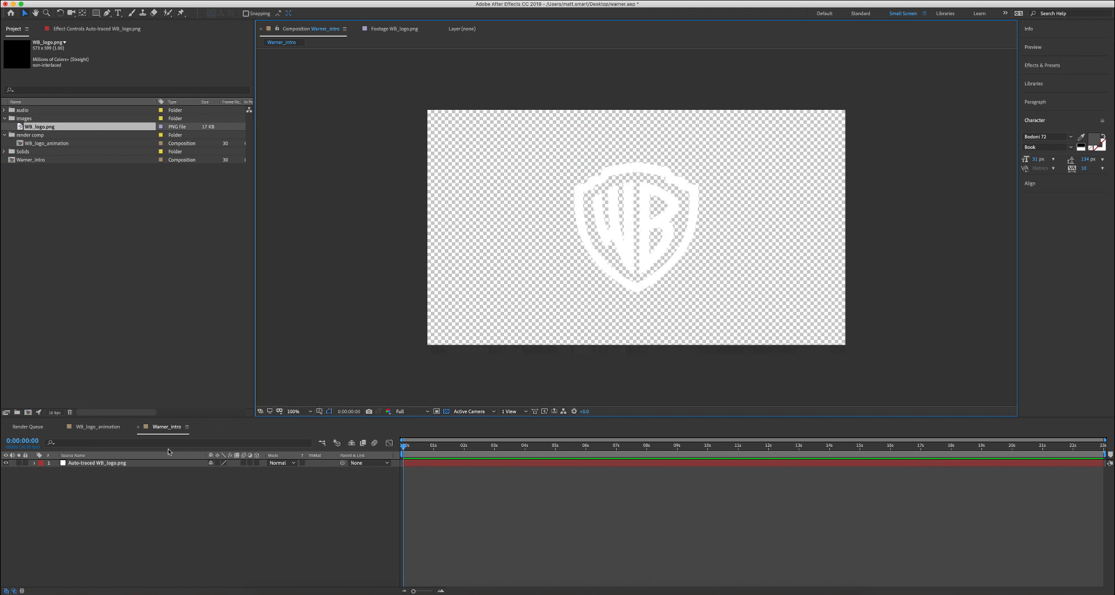
pyautogui.click(121, 463)
pyautogui.press('Return')
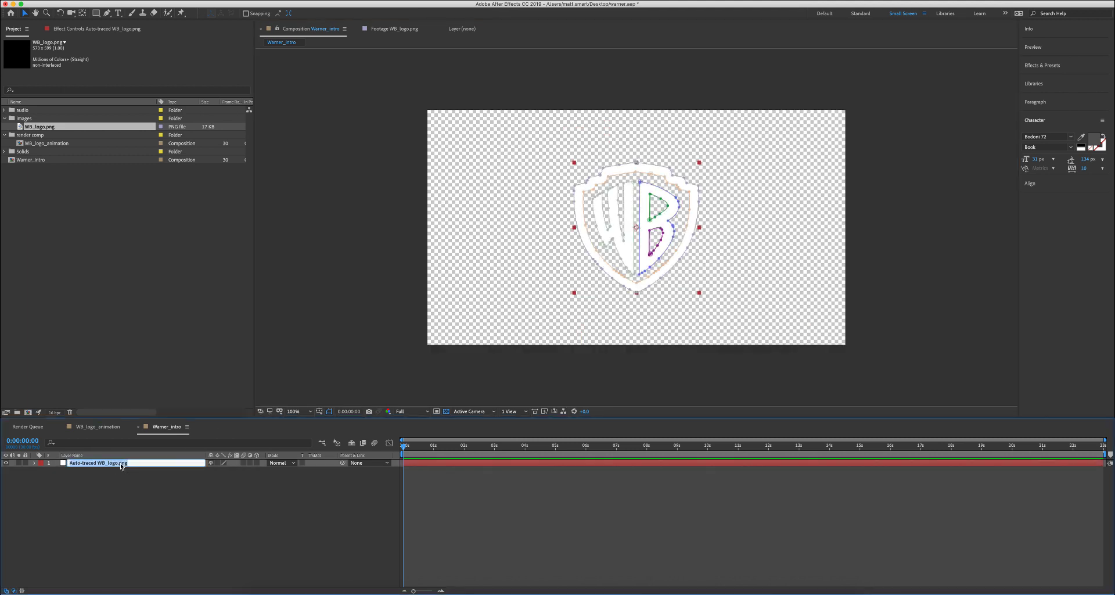
pyautogui.write('WB_logo')
pyautogui.press('Return')
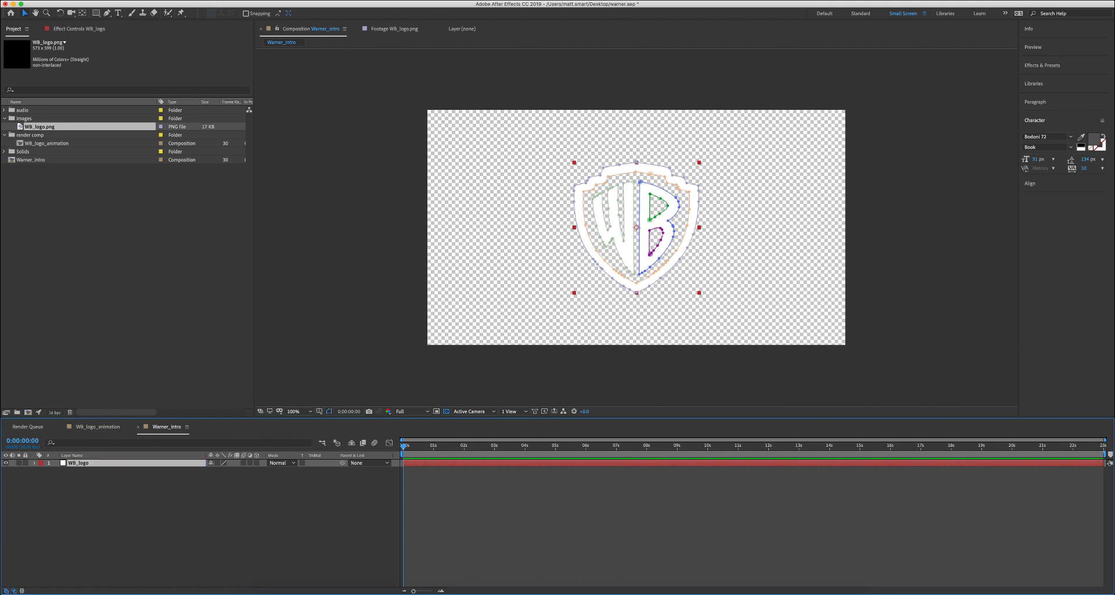
# Step: Hide the WB_logo layer in the composition
pyautogui.click(103, 477)
pyautogui.click(74, 466)
pyautogui.click(6, 463)
pyautogui.click(61, 487)
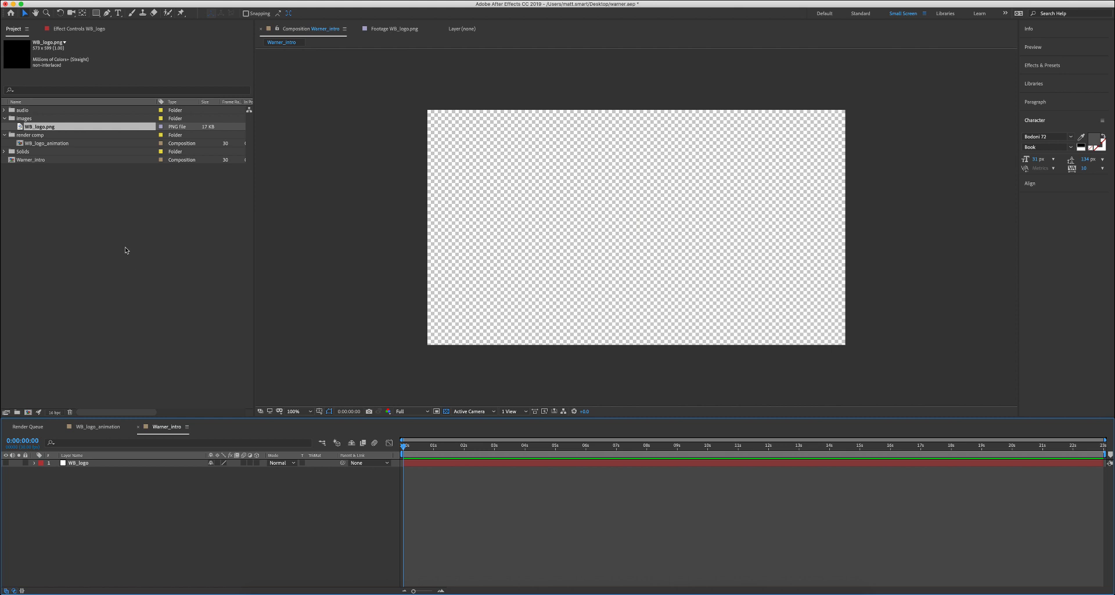
# Step: Create a new black solid layer named Element at the composition's size
pyautogui.click(169, 1)
pyautogui.moveTo(232, 3)
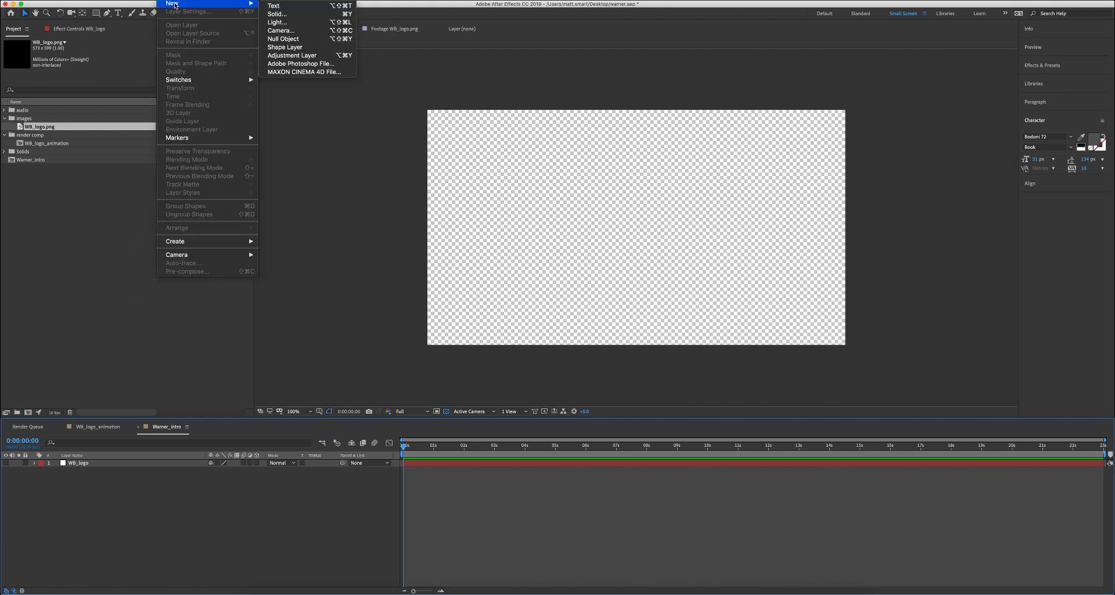
pyautogui.click(278, 13)
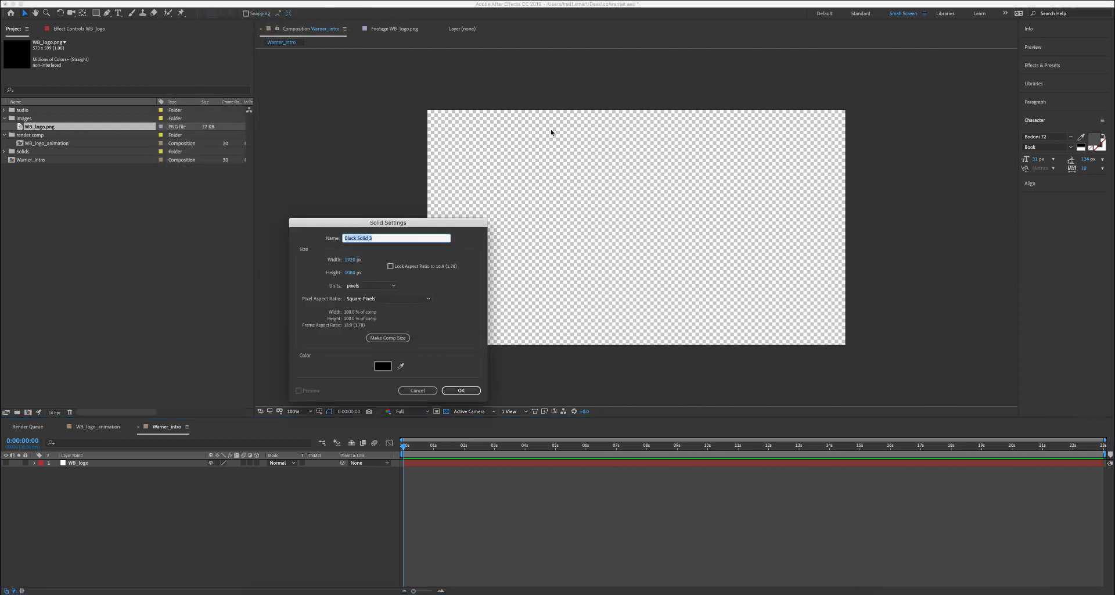
pyautogui.write('W')
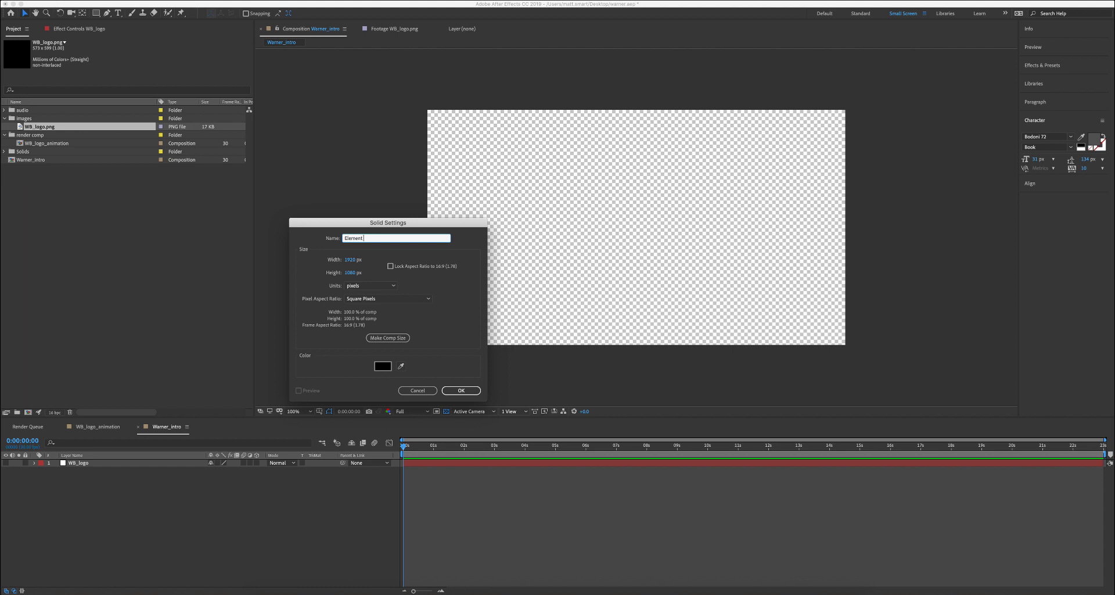
pyautogui.write('lement')
pyautogui.press('Return')
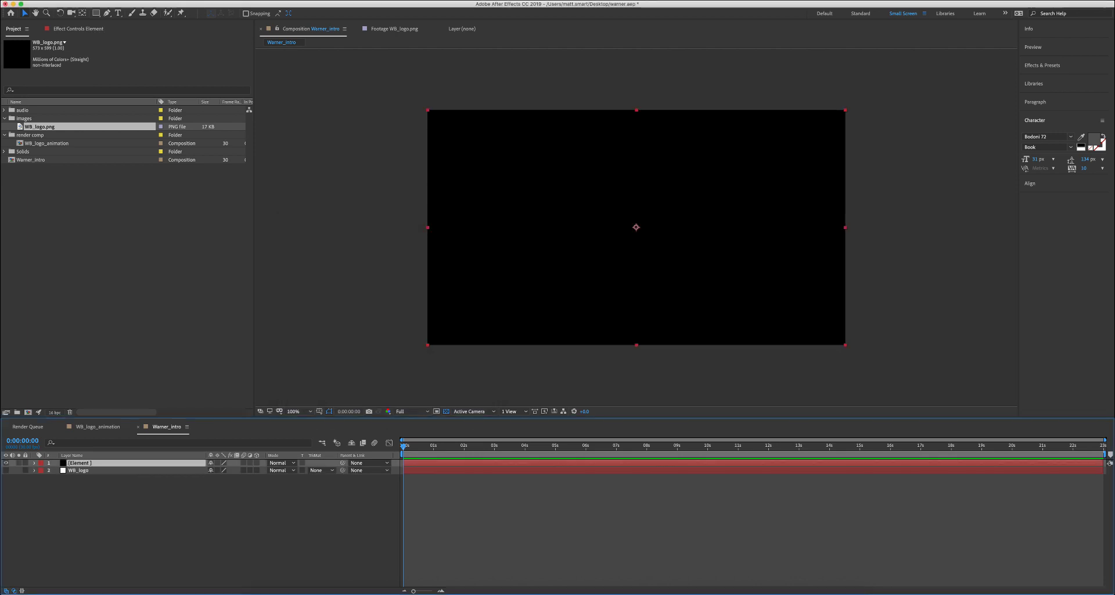
# Step: Apply the Video Copilot Element effect to the Element solid
pyautogui.click(82, 29)
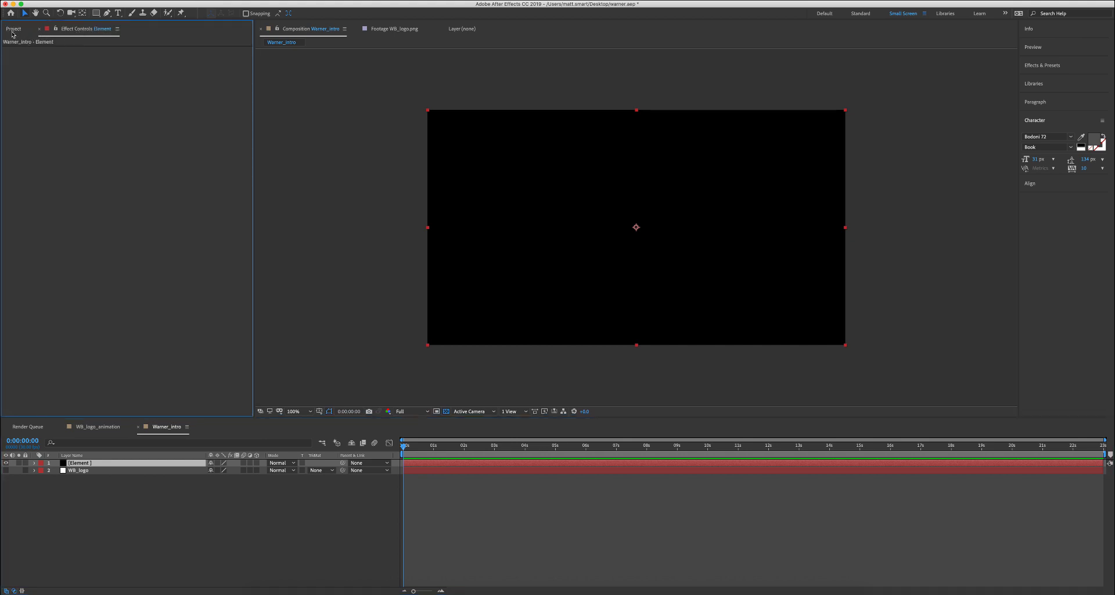
pyautogui.click(194, 1)
pyautogui.moveTo(291, 307)
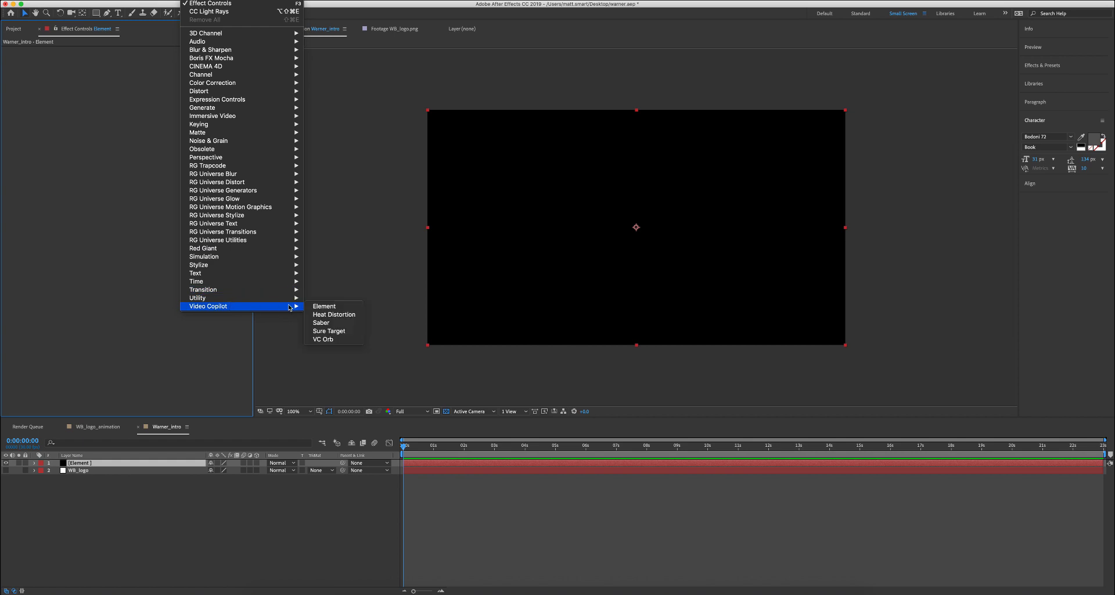
pyautogui.click(324, 306)
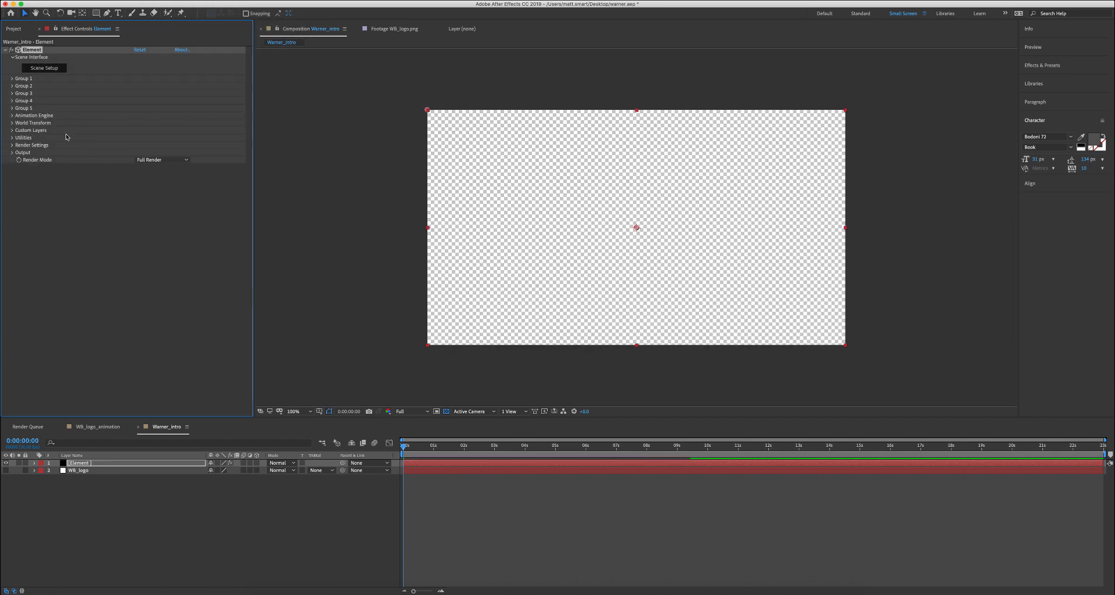
# Step: Assign the WB_logo layer as Path Layer 1 in the Element effect's custom text and masks
pyautogui.click(12, 131)
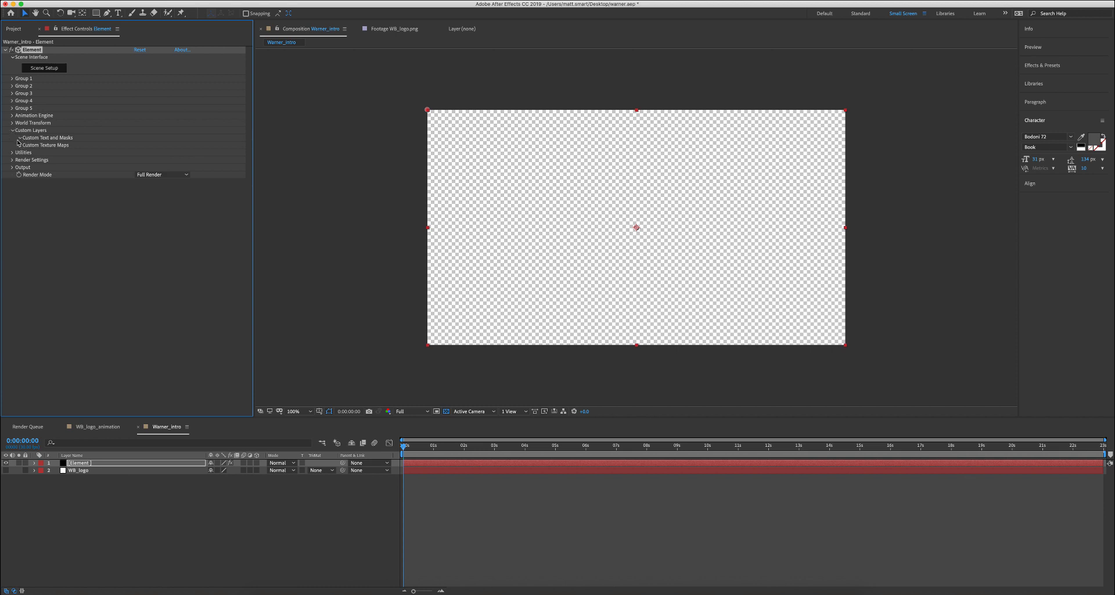
pyautogui.click(19, 139)
pyautogui.click(147, 145)
pyautogui.click(162, 176)
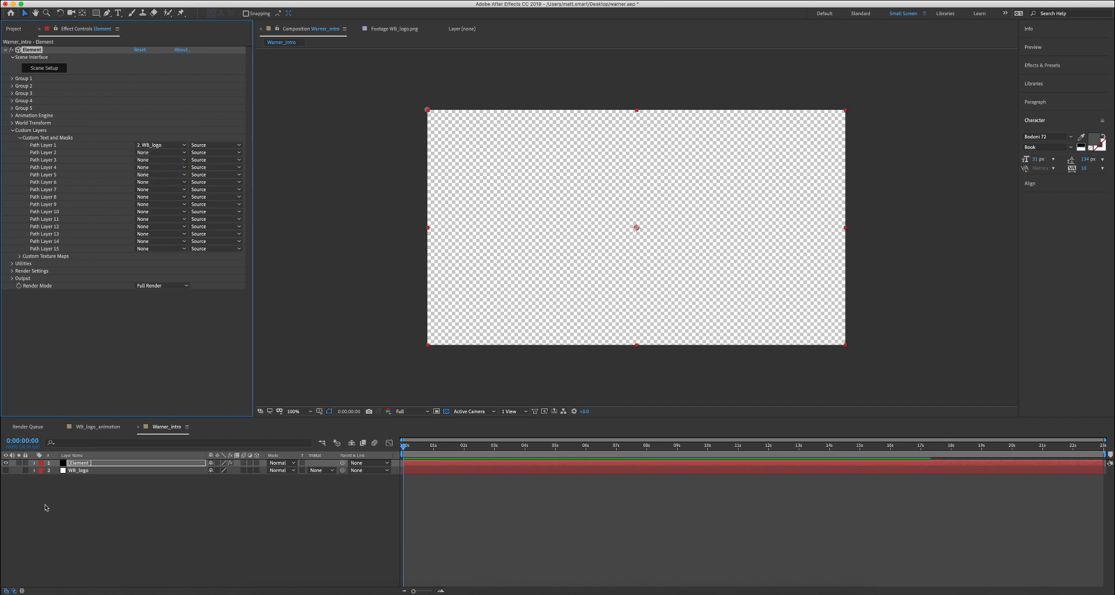
# Step: Open the Element scene setup and extrude the logo path into a 3D model
pyautogui.click(45, 69)
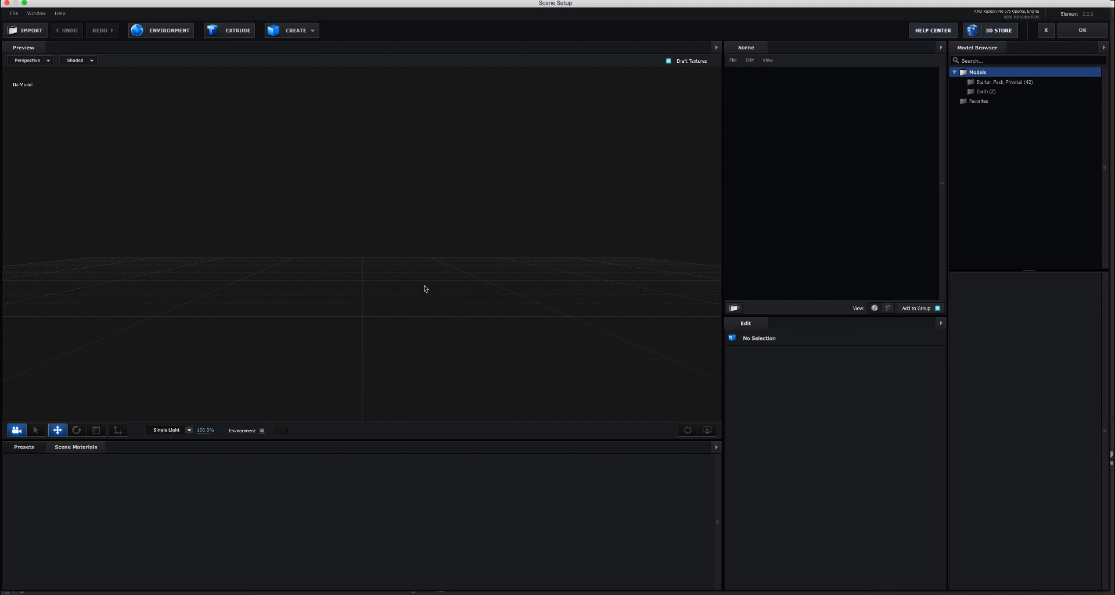
pyautogui.moveTo(425, 288); pyautogui.dragTo(398, 292)
pyautogui.click(241, 33)
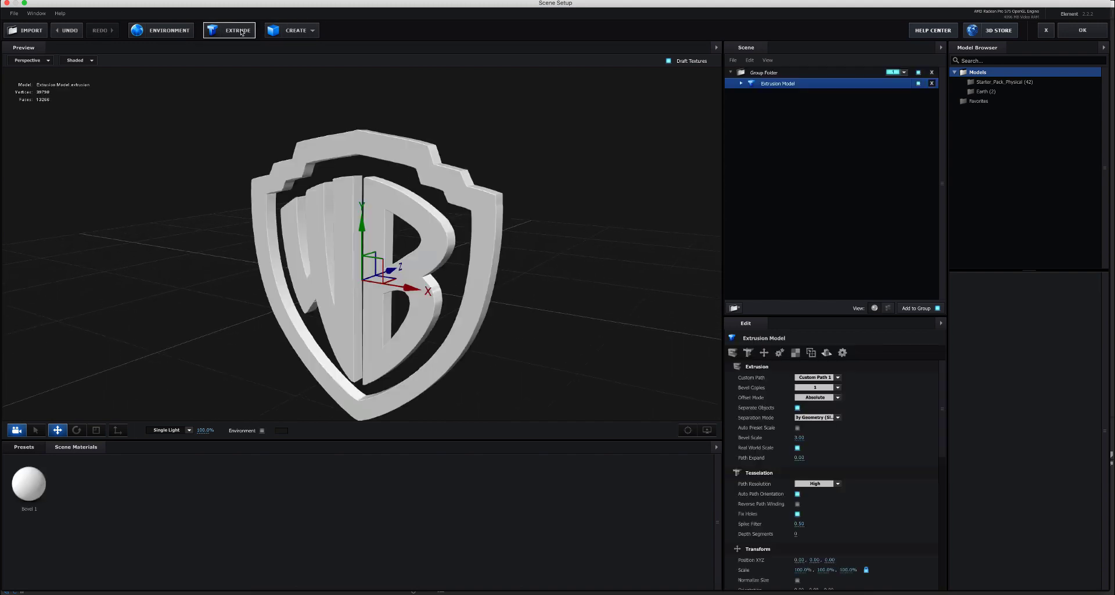
pyautogui.moveTo(521, 261); pyautogui.dragTo(199, 409)
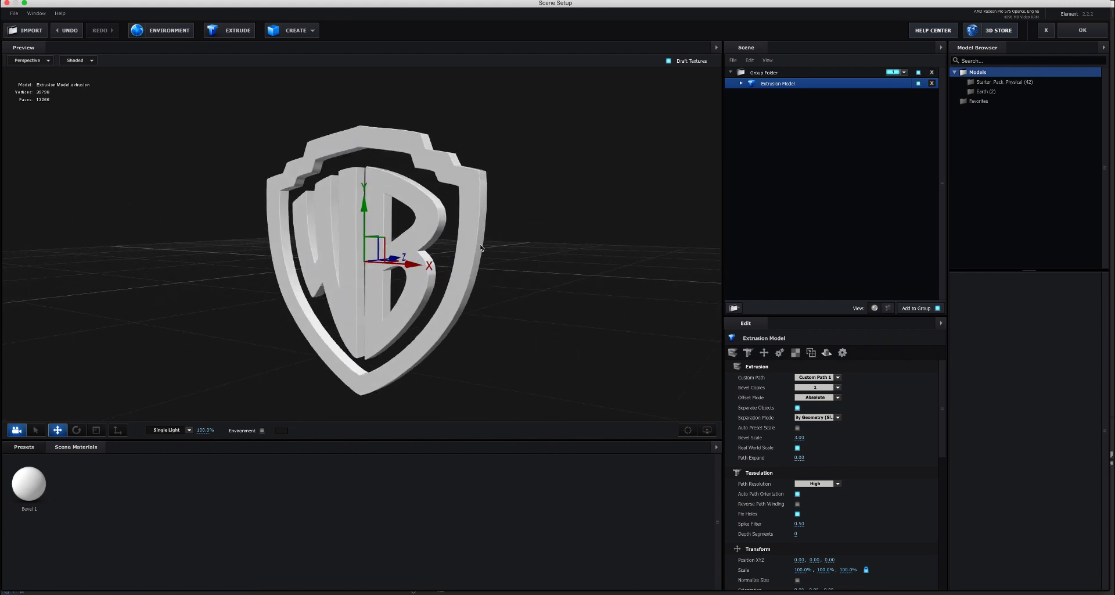
# Step: Try the Sharp_Metal and Sharp physical bevel presets on the extruded logo, and settle on Double_Down
pyautogui.click(24, 446)
pyautogui.moveTo(194, 320); pyautogui.dragTo(218, 321)
pyautogui.click(34, 461)
pyautogui.click(39, 469)
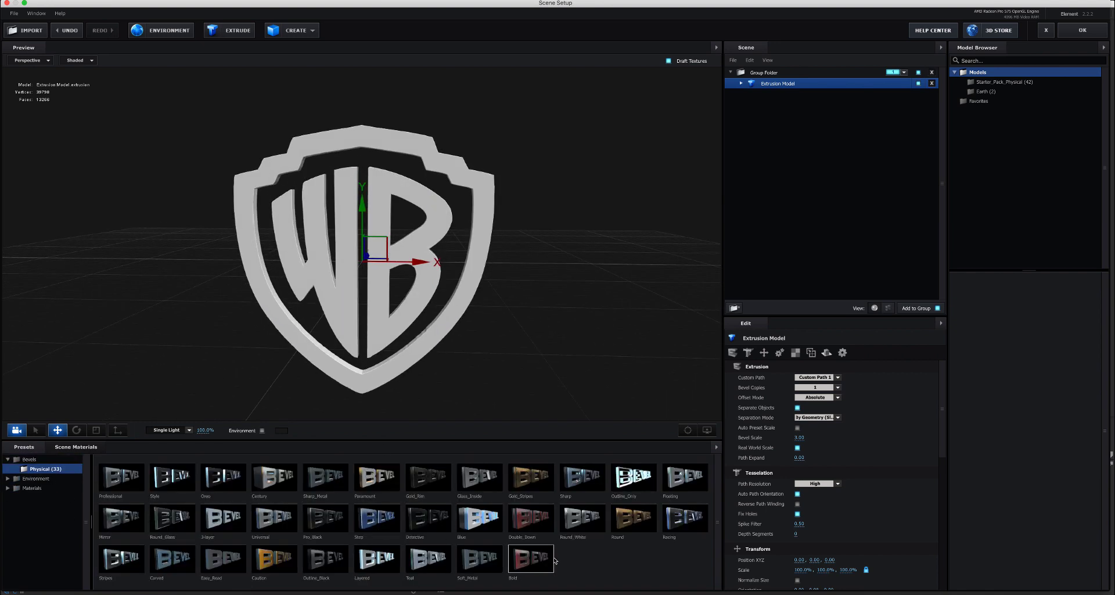
pyautogui.moveTo(337, 481); pyautogui.dragTo(327, 386)
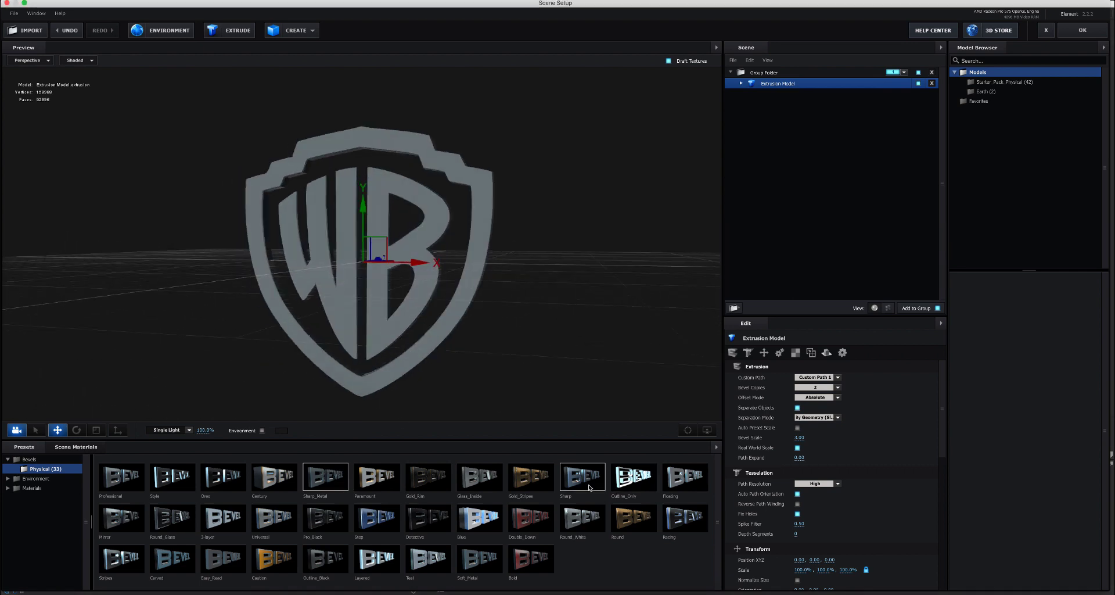
pyautogui.moveTo(581, 482); pyautogui.dragTo(412, 351)
pyautogui.moveTo(535, 371); pyautogui.dragTo(566, 377)
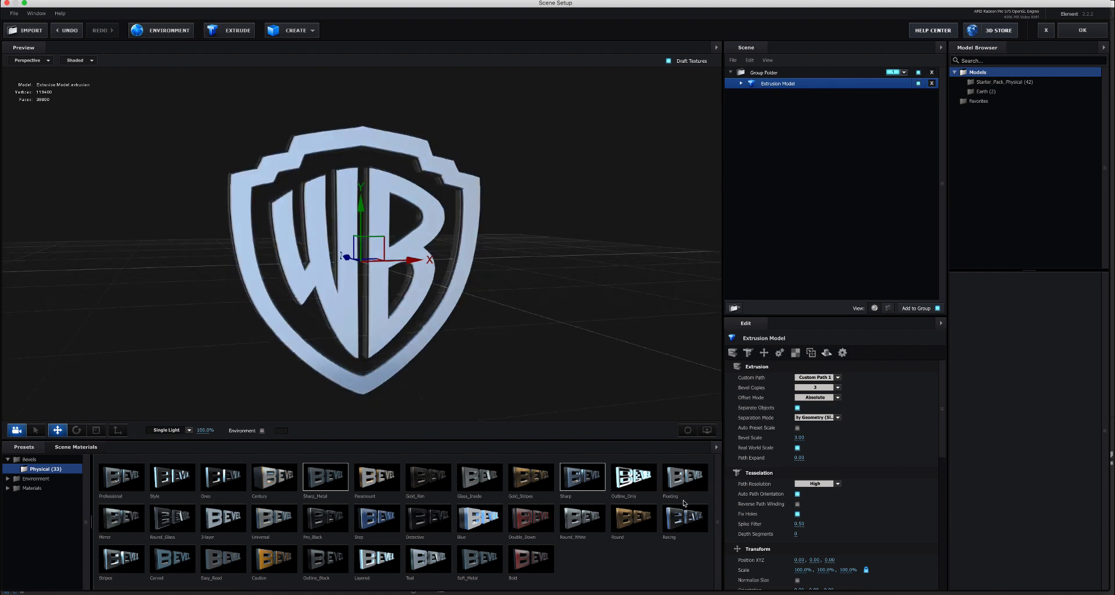
pyautogui.moveTo(518, 529); pyautogui.dragTo(406, 360)
pyautogui.moveTo(508, 345); pyautogui.dragTo(578, 342)
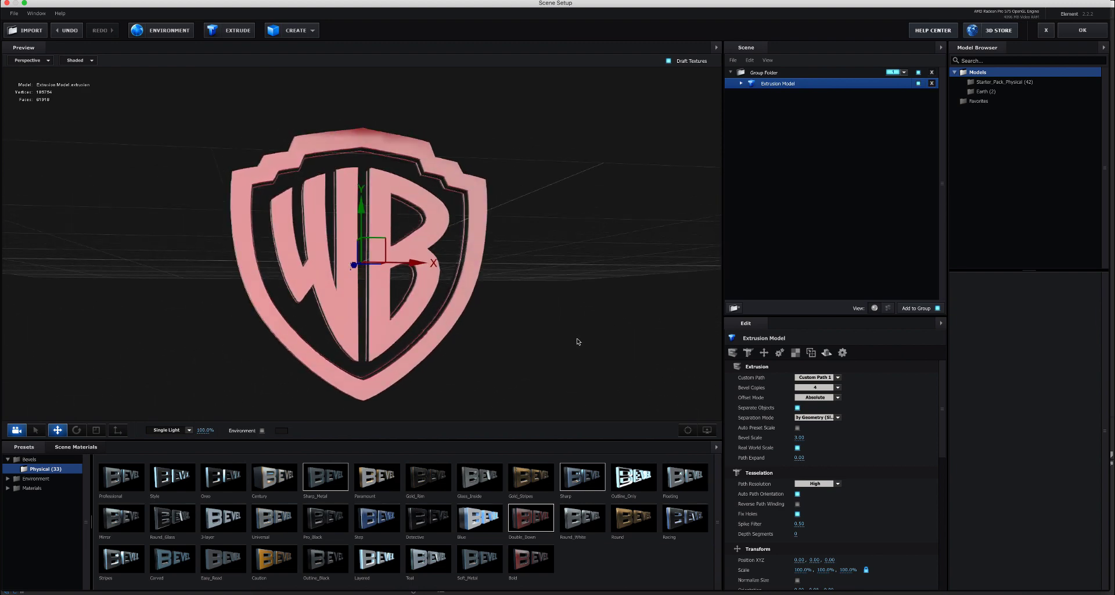
# Step: Toggle each of the extrusion model's two Shiny_Light bevels off and on to see which part of the logo it covers
pyautogui.click(741, 83)
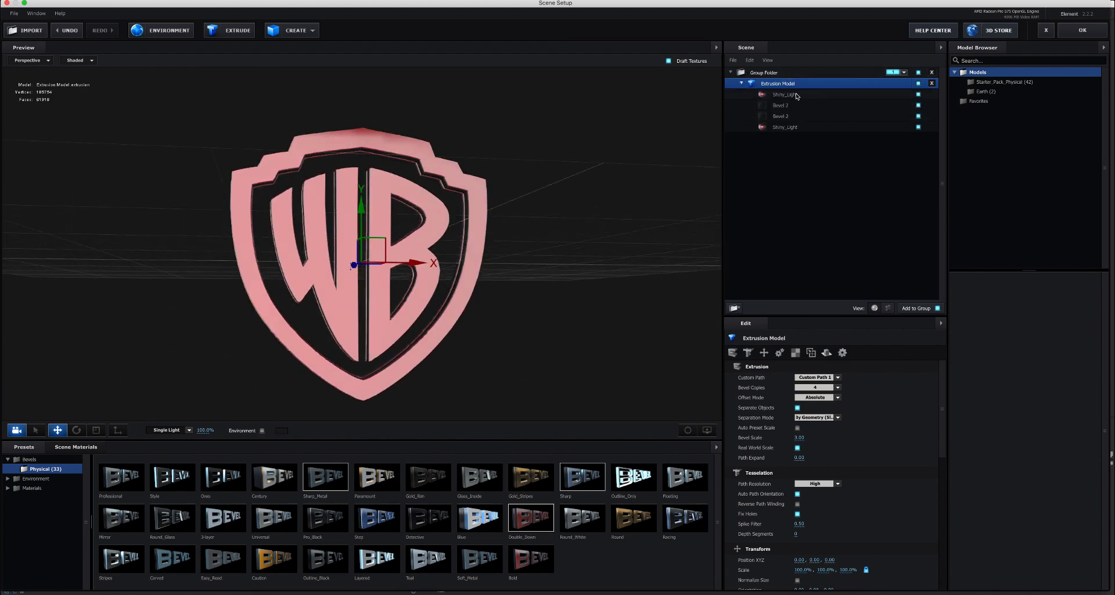
pyautogui.click(919, 96)
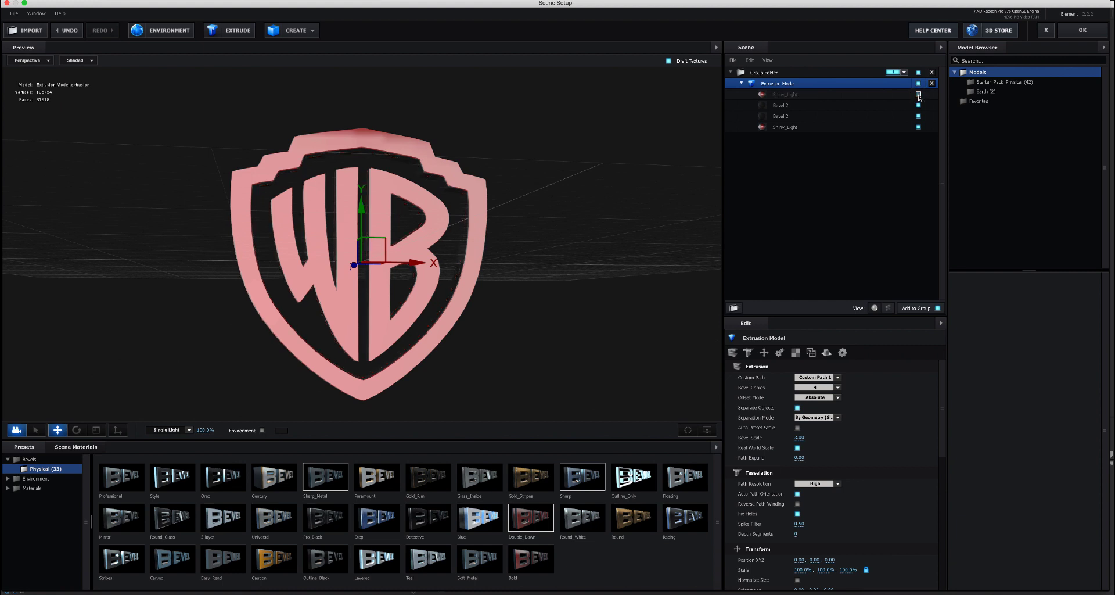
pyautogui.click(919, 95)
pyautogui.click(919, 127)
pyautogui.click(918, 127)
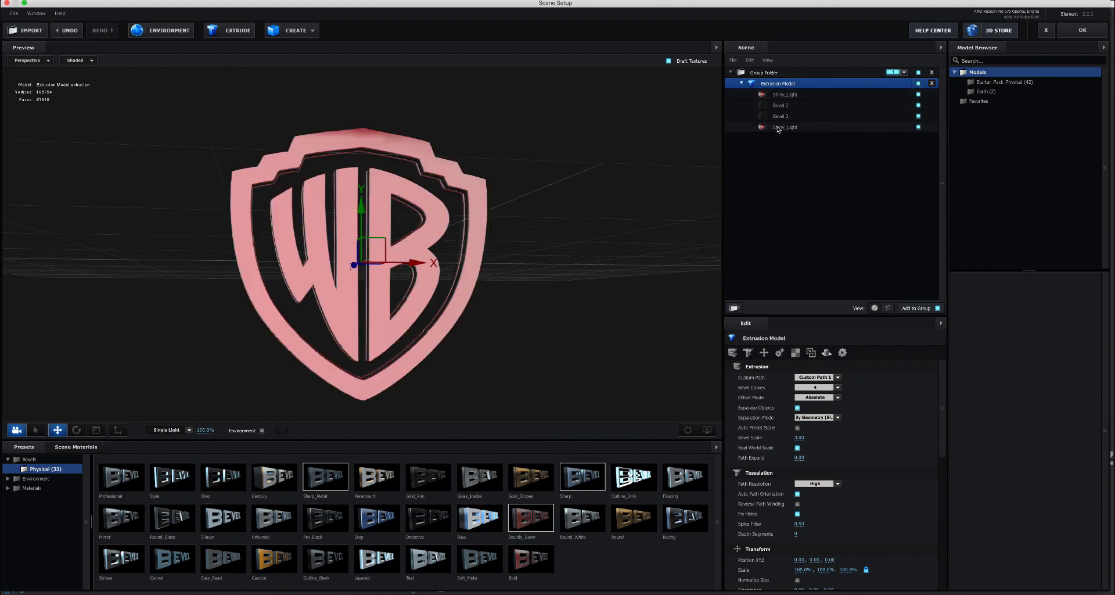
# Step: Apply the metal_brushed_dinged material from the Pro_Shaders_2 Metal presets to the last Shiny_Light bevel of the logo
pyautogui.click(780, 127)
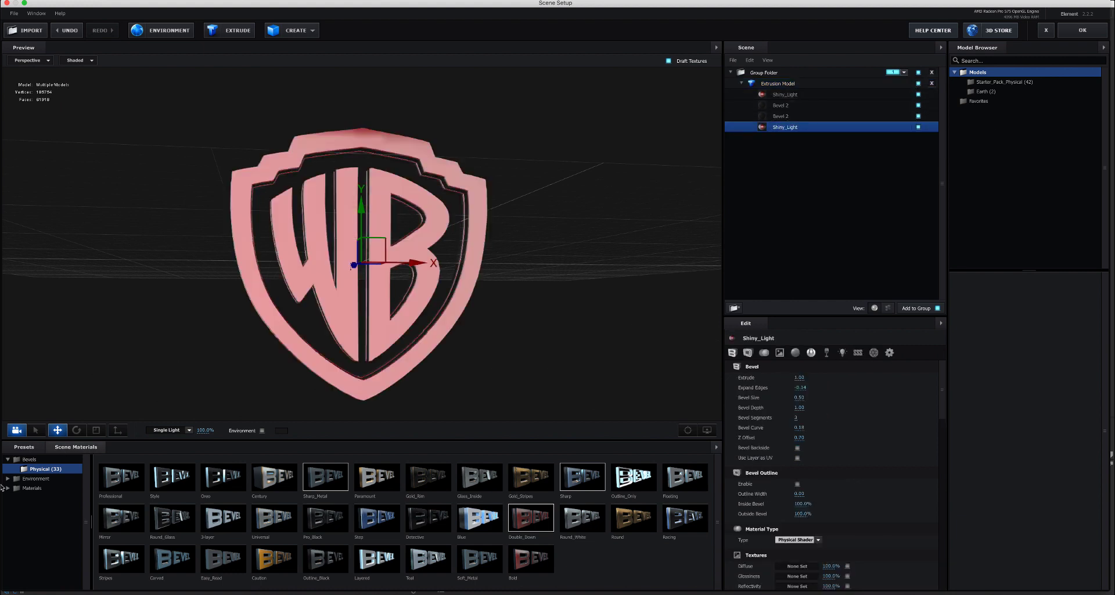
pyautogui.click(7, 490)
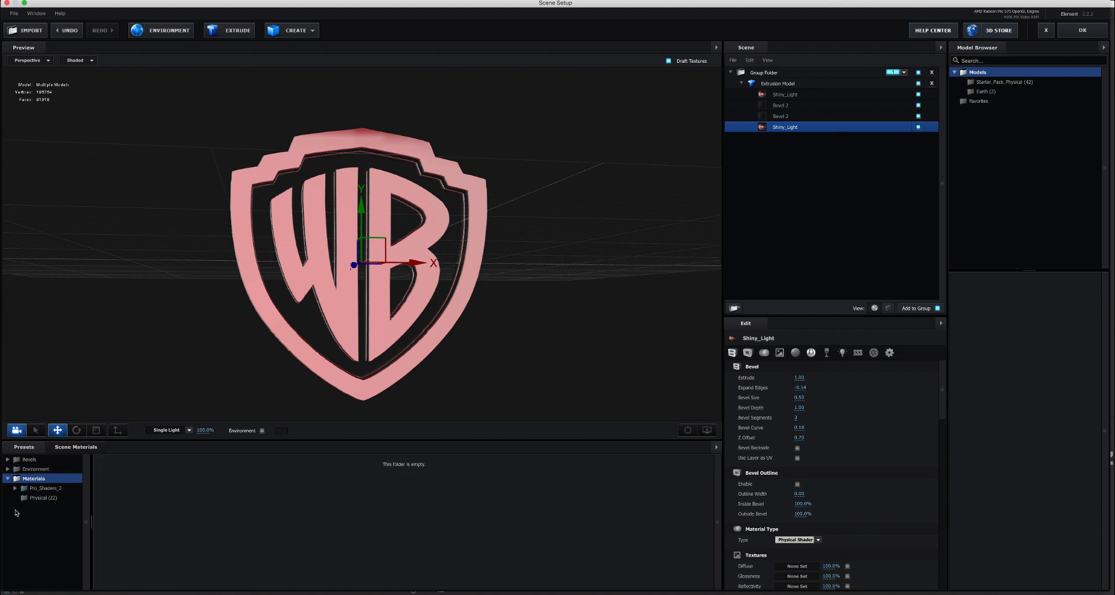
pyautogui.click(15, 488)
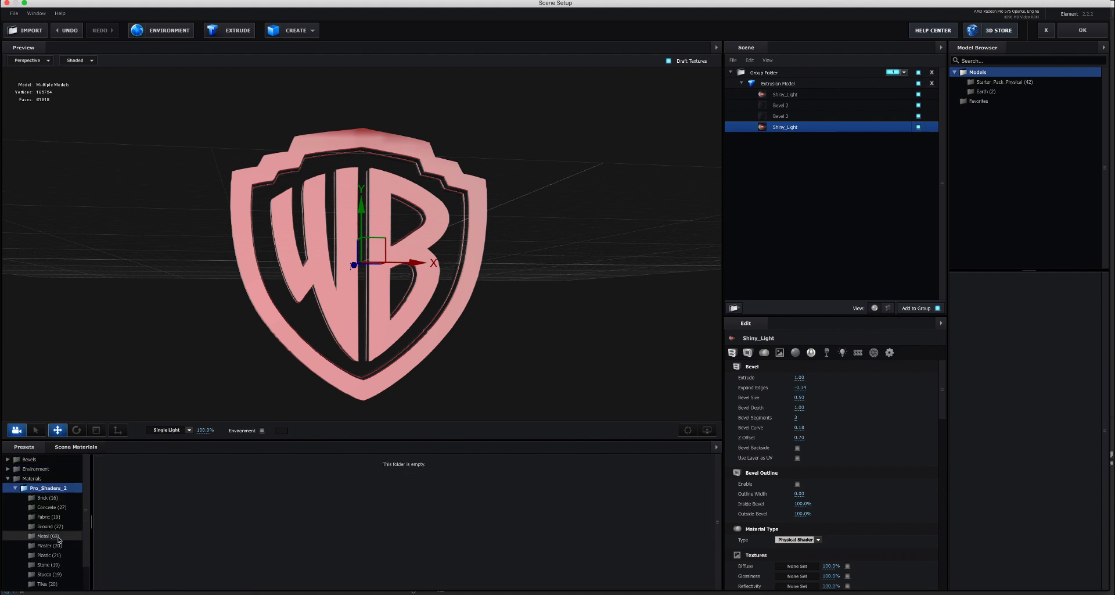
pyautogui.click(46, 535)
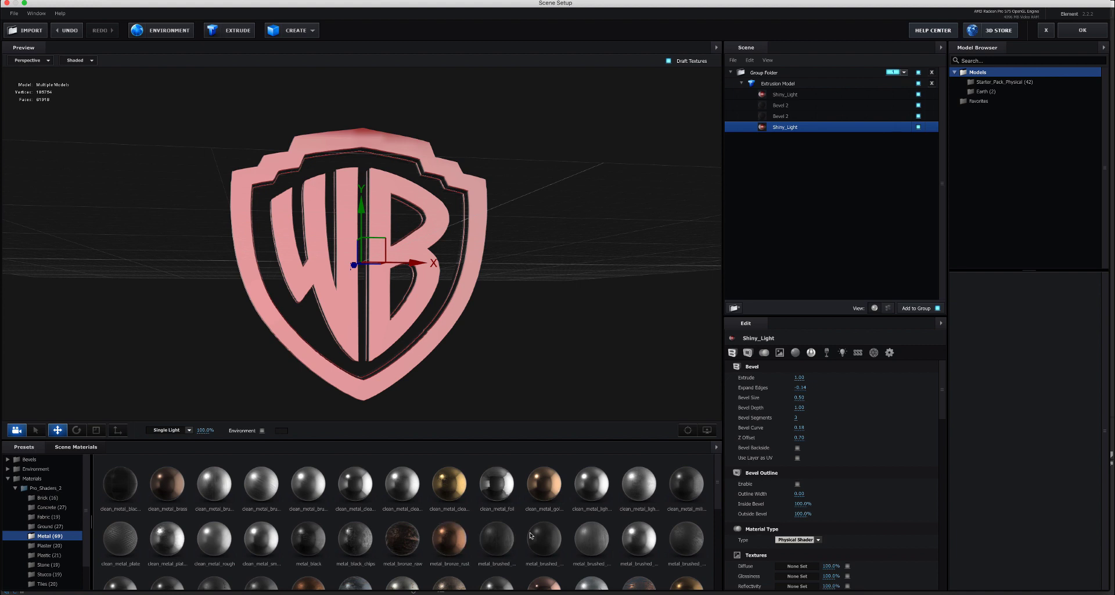
pyautogui.moveTo(530, 535)
pyautogui.mouseDown()
pyautogui.moveTo(541, 536)
pyautogui.moveTo(386, 353)
pyautogui.moveTo(386, 377)
pyautogui.mouseUp()
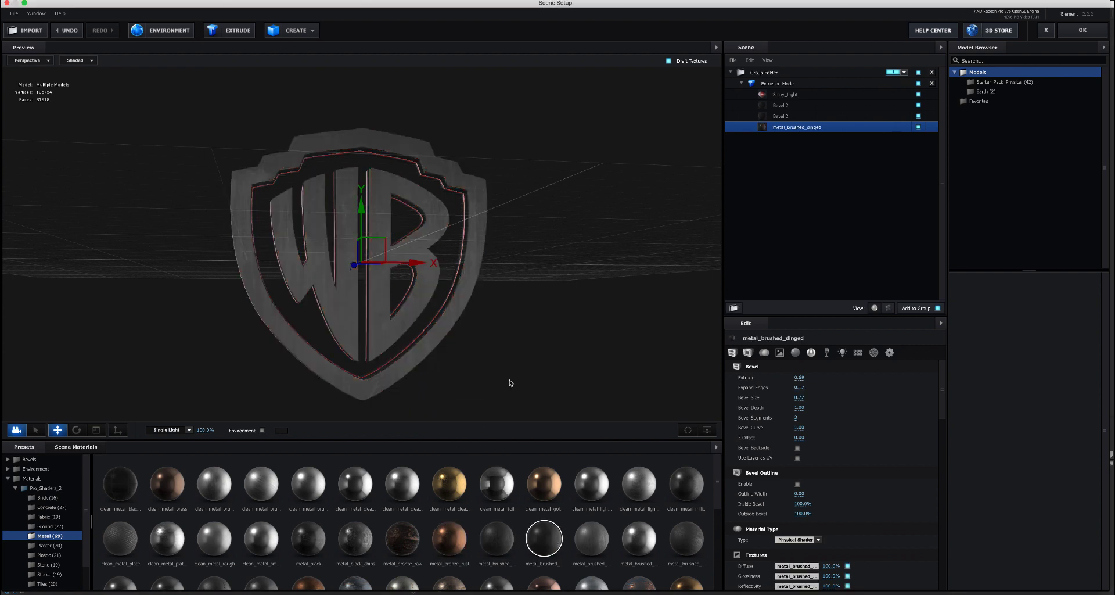
# Step: Set the extrusion model's UV Repeat to 2 in both directions so the brushed metal texture tiles more finely
pyautogui.moveTo(510, 383)
pyautogui.mouseDown()
pyautogui.moveTo(458, 378)
pyautogui.moveTo(491, 386)
pyautogui.moveTo(501, 405)
pyautogui.moveTo(506, 381)
pyautogui.mouseUp()
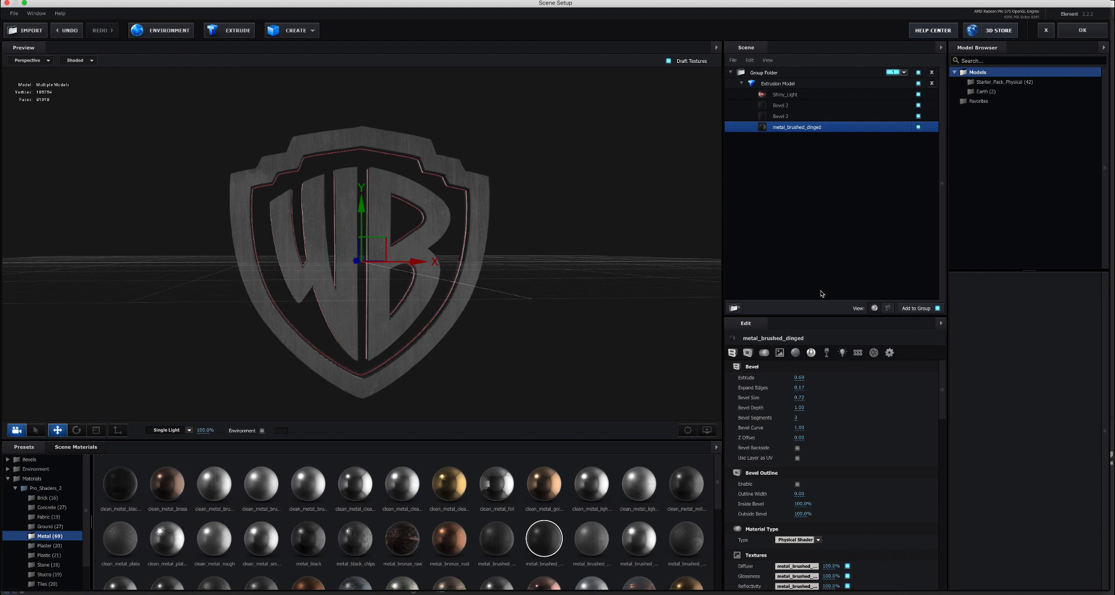
pyautogui.click(780, 86)
pyautogui.click(811, 353)
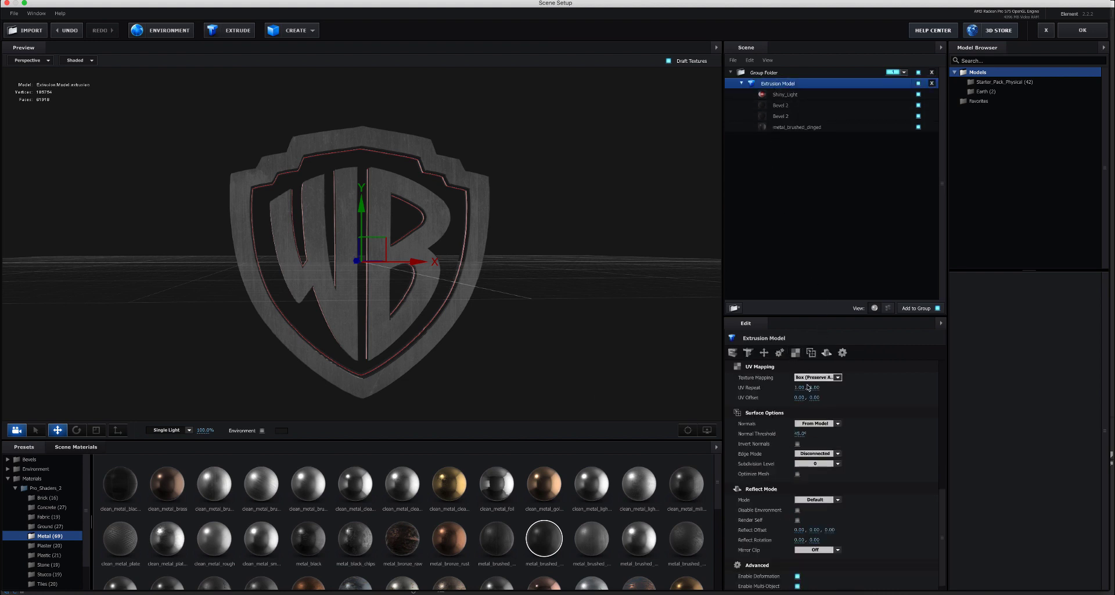
pyautogui.click(799, 388)
pyautogui.write('2')
pyautogui.press('Return')
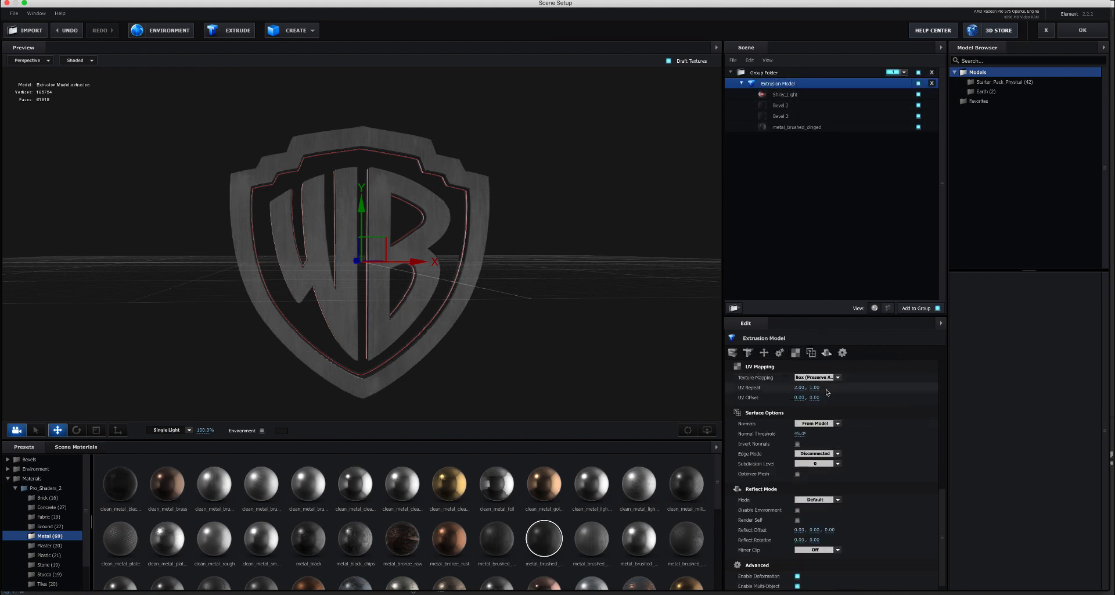
pyautogui.click(817, 388)
pyautogui.write('2')
pyautogui.press('Return')
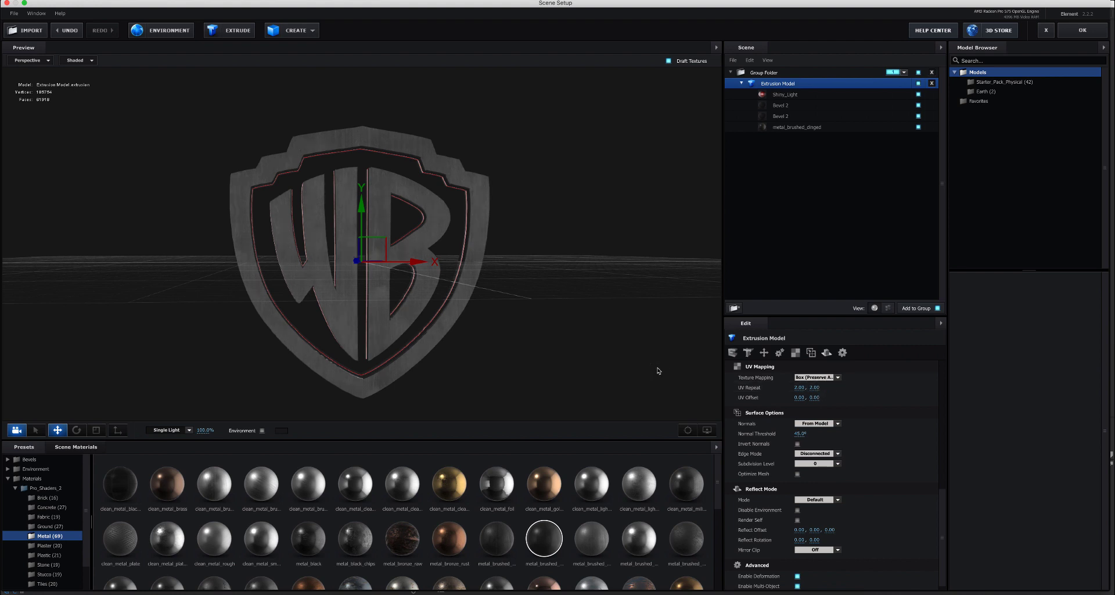
# Step: Copy the metal_brushed_dinged material from the last bevel onto the logo's remaining Shiny_Light bevel
pyautogui.moveTo(657, 373); pyautogui.dragTo(602, 357)
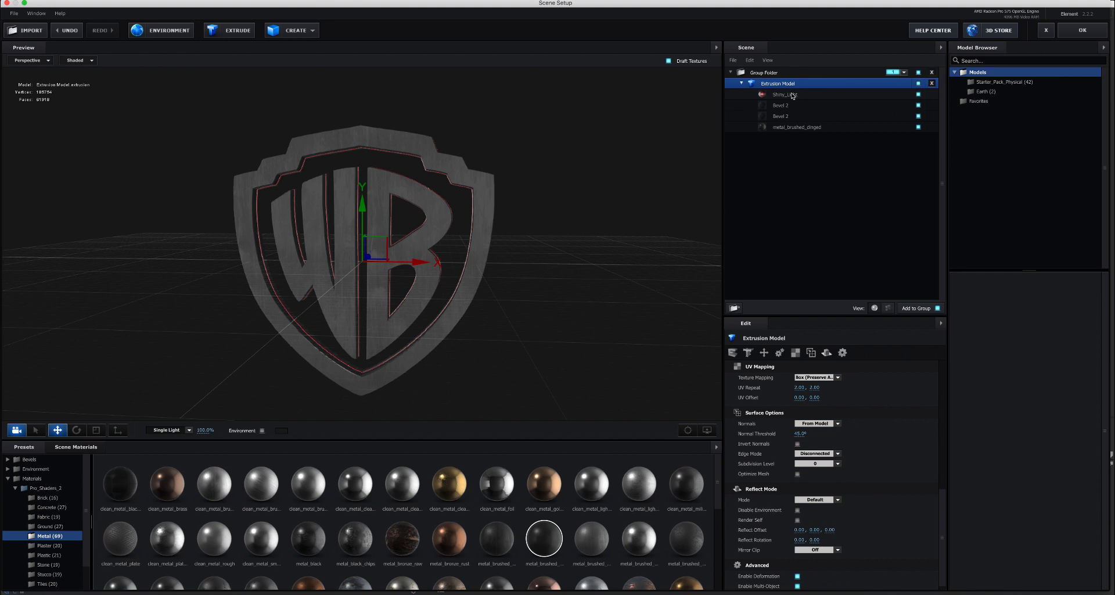
pyautogui.moveTo(794, 128); pyautogui.dragTo(784, 97)
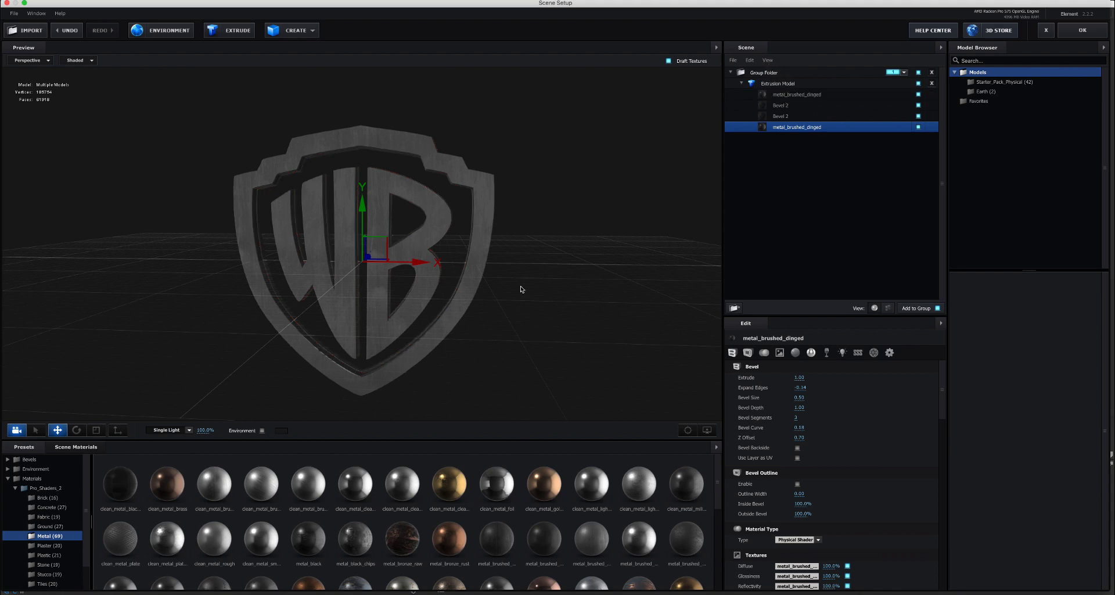
pyautogui.moveTo(522, 289)
pyautogui.mouseDown()
pyautogui.moveTo(535, 306)
pyautogui.moveTo(486, 306)
pyautogui.moveTo(565, 318)
pyautogui.moveTo(577, 304)
pyautogui.moveTo(528, 289)
pyautogui.moveTo(524, 298)
pyautogui.mouseUp()
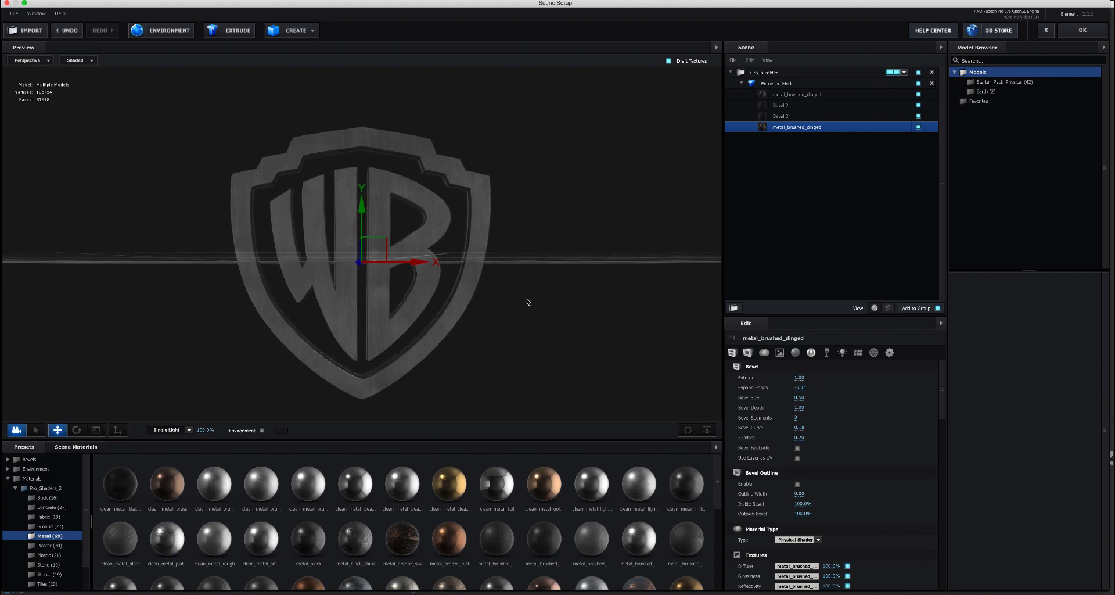
# Step: Load the Studio_blurred environment from the V1_Environment presets and accept the scene setup
pyautogui.click(35, 469)
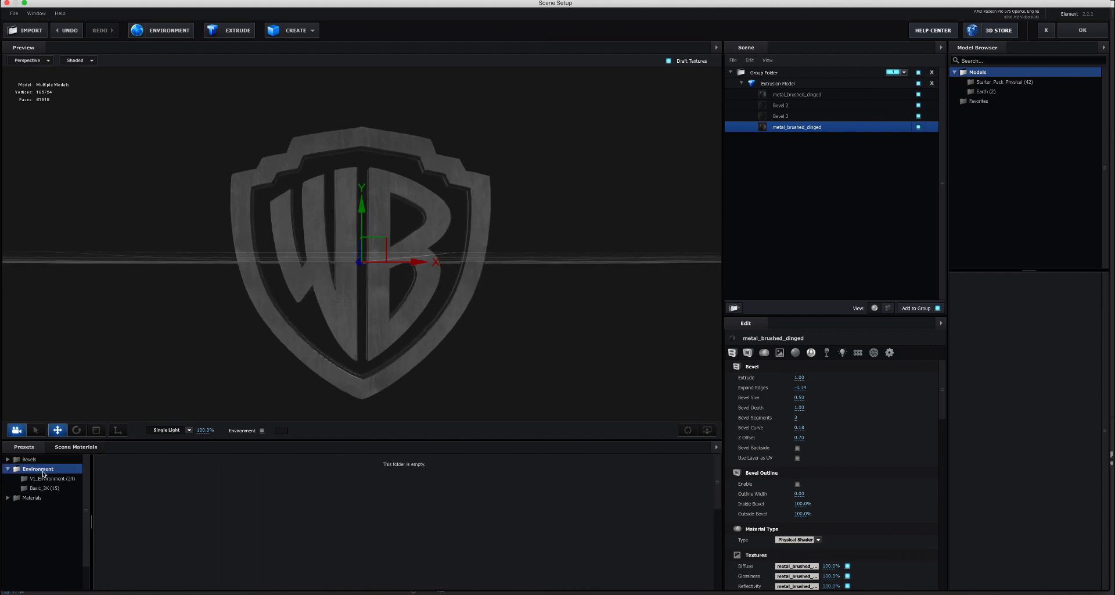
pyautogui.click(55, 478)
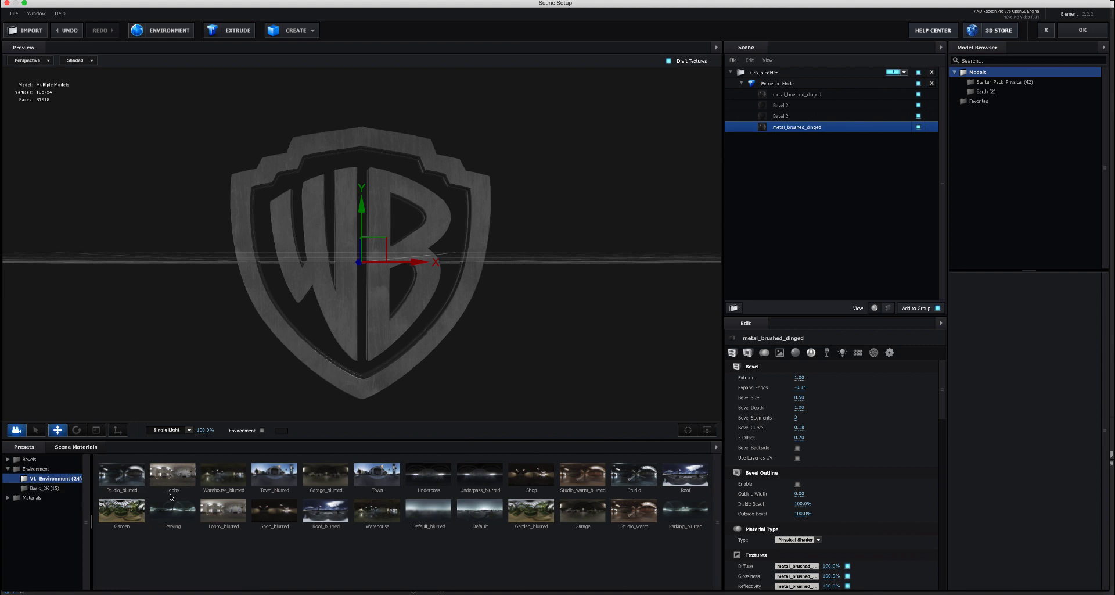
pyautogui.doubleClick(133, 475)
pyautogui.moveTo(177, 359)
pyautogui.mouseDown()
pyautogui.moveTo(184, 383)
pyautogui.moveTo(193, 365)
pyautogui.moveTo(130, 359)
pyautogui.moveTo(169, 360)
pyautogui.mouseUp()
pyautogui.moveTo(480, 368)
pyautogui.mouseDown()
pyautogui.moveTo(448, 353)
pyautogui.moveTo(460, 365)
pyautogui.mouseUp()
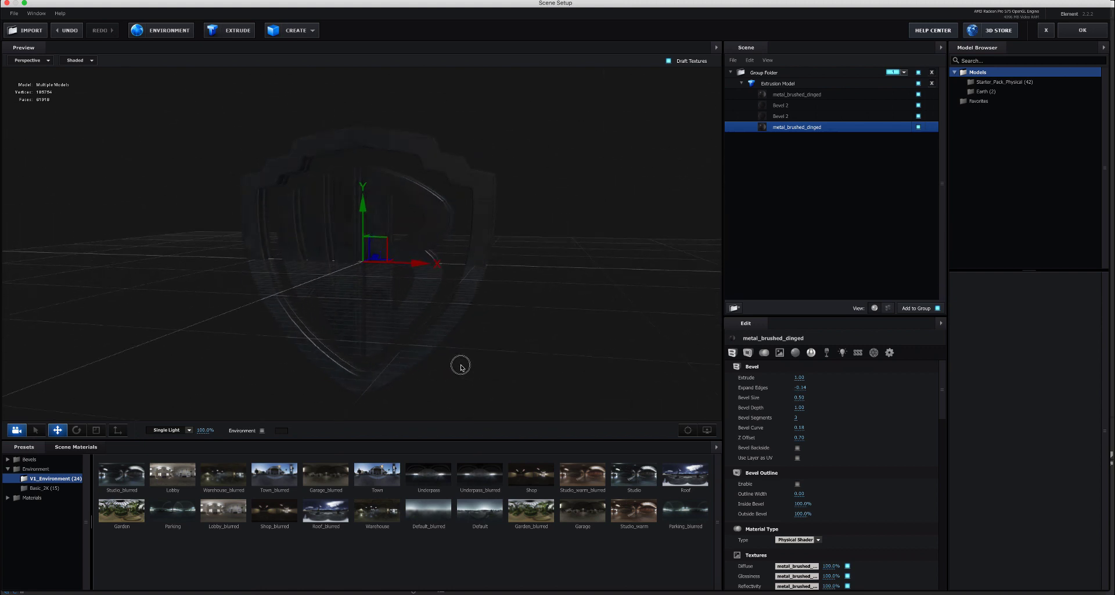
pyautogui.click(1099, 32)
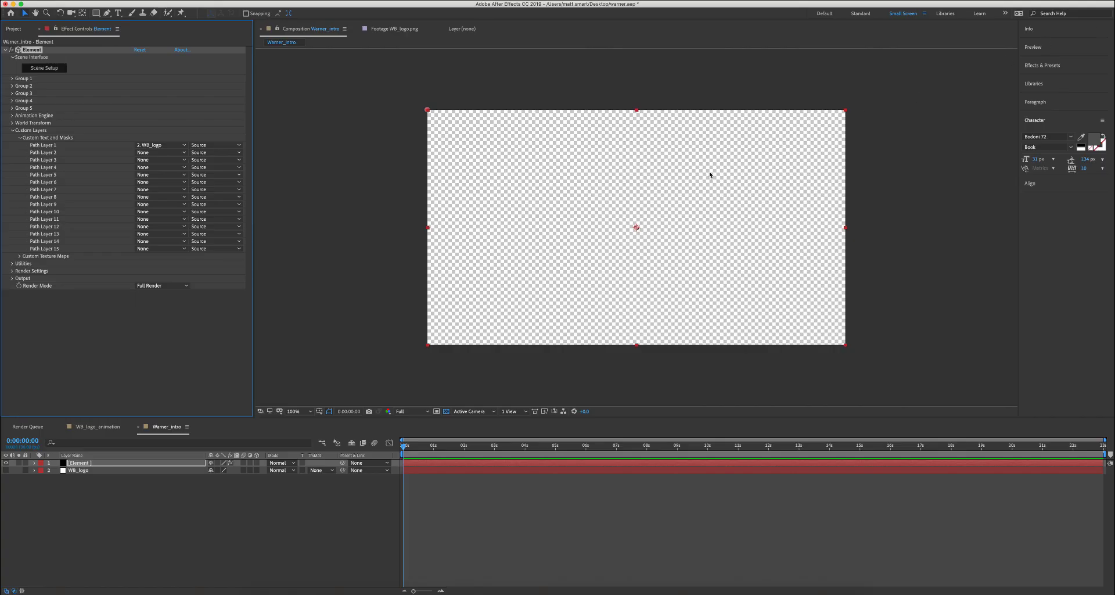
# Step: Add a two-node 24mm camera to the Warner_intro composition
pyautogui.rightClick(114, 487)
pyautogui.moveTo(123, 491)
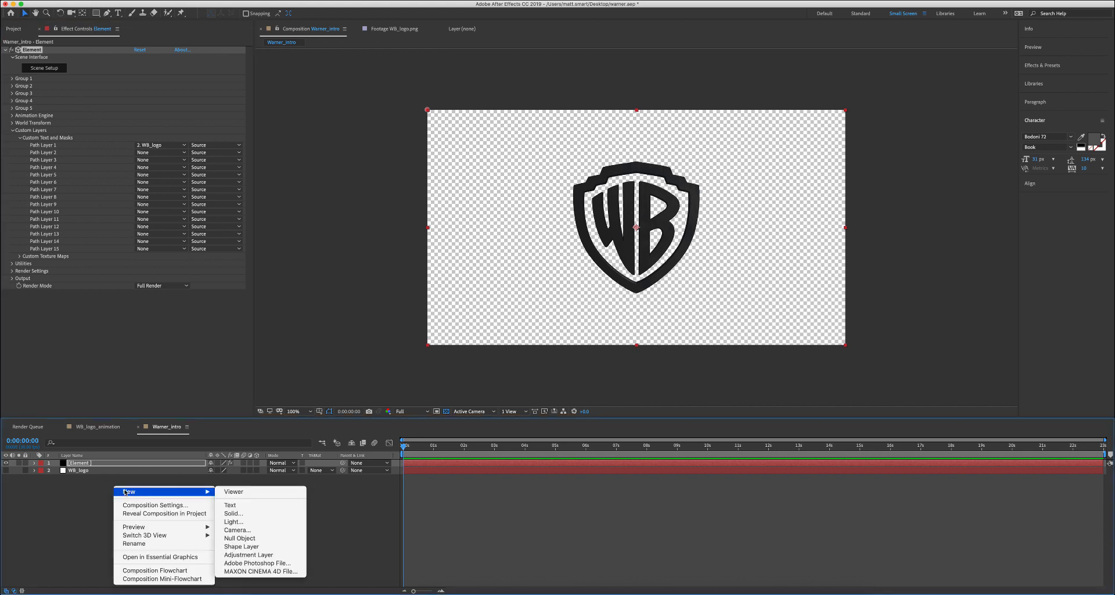
pyautogui.click(255, 535)
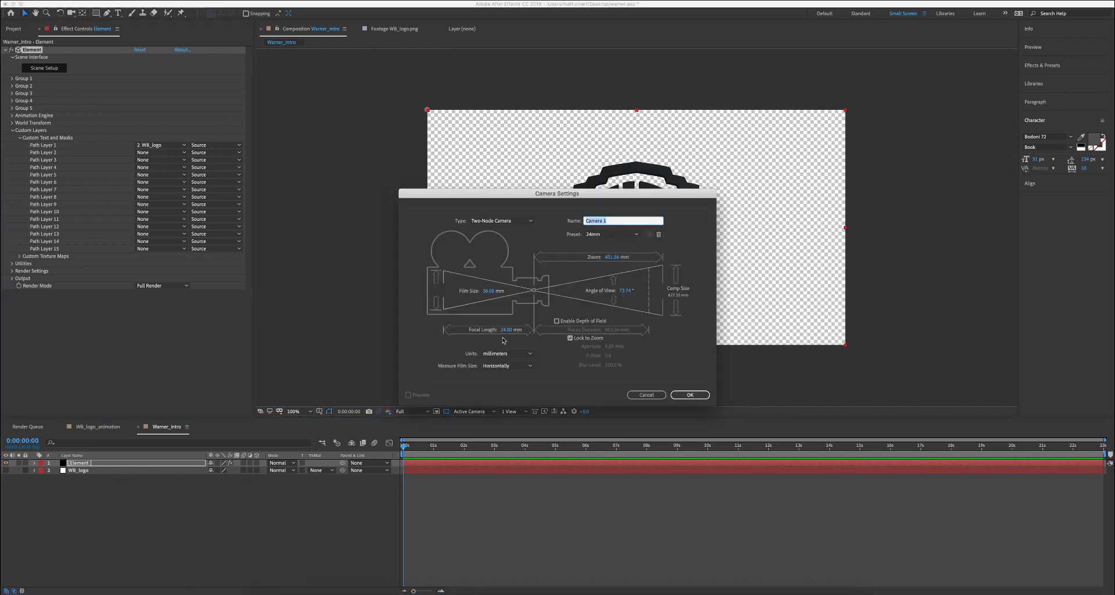
pyautogui.click(689, 395)
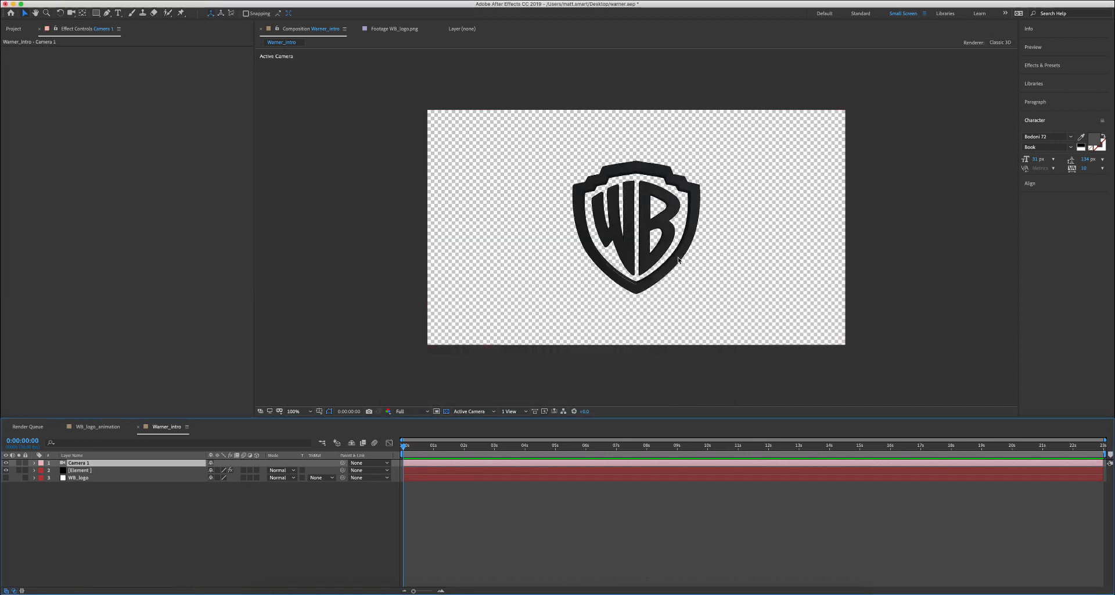
# Step: Orbit the camera around the logo to test the 3D view, and undo the camera move
pyautogui.press('c')
pyautogui.moveTo(678, 260); pyautogui.dragTo(700, 246)
pyautogui.press('super+z')
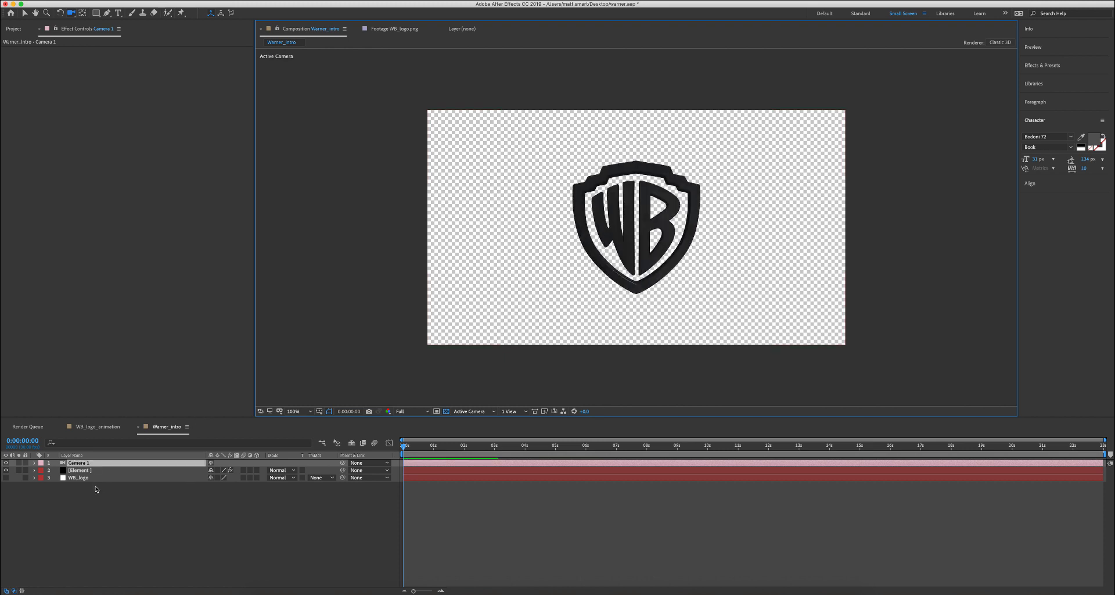
# Step: Raise the Element physical environment's exposure to about 2.75 and rotate the environment about 265° around Z
pyautogui.click(84, 470)
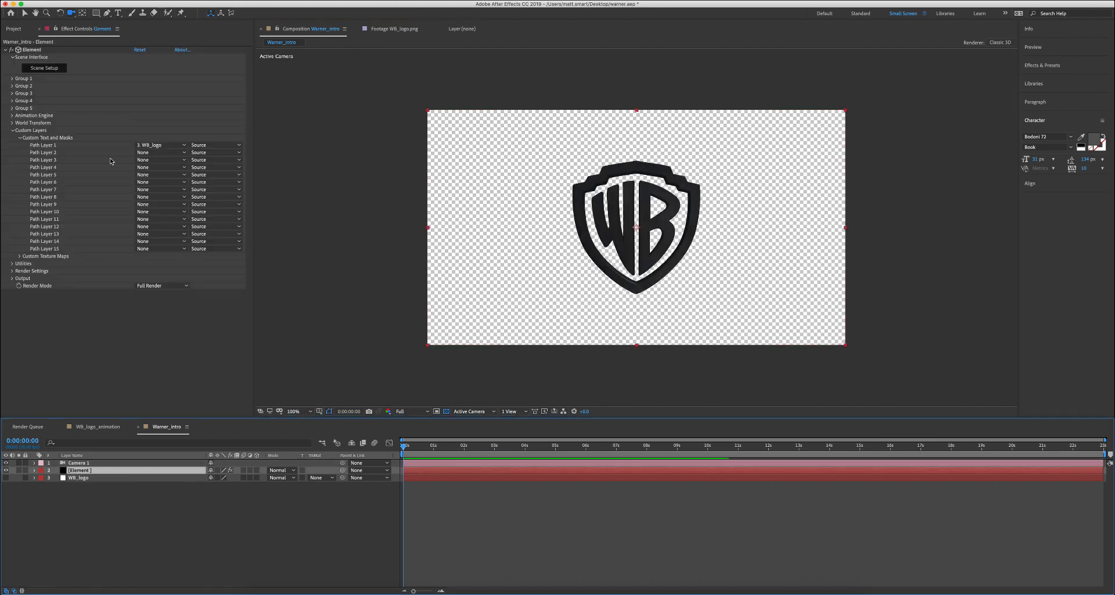
pyautogui.click(12, 271)
pyautogui.click(20, 279)
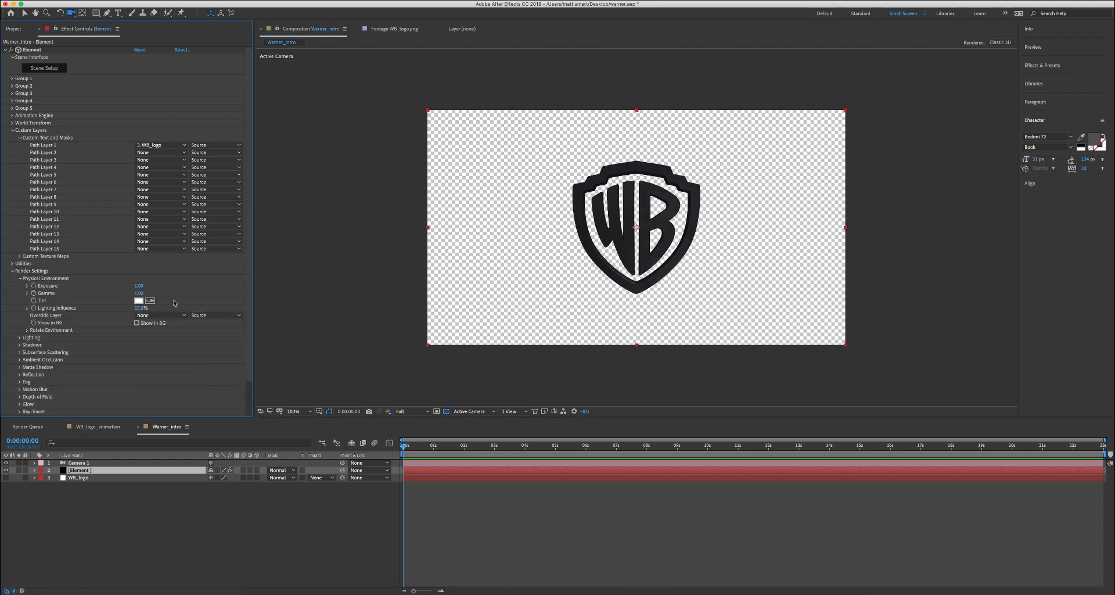
pyautogui.moveTo(138, 285); pyautogui.dragTo(170, 288)
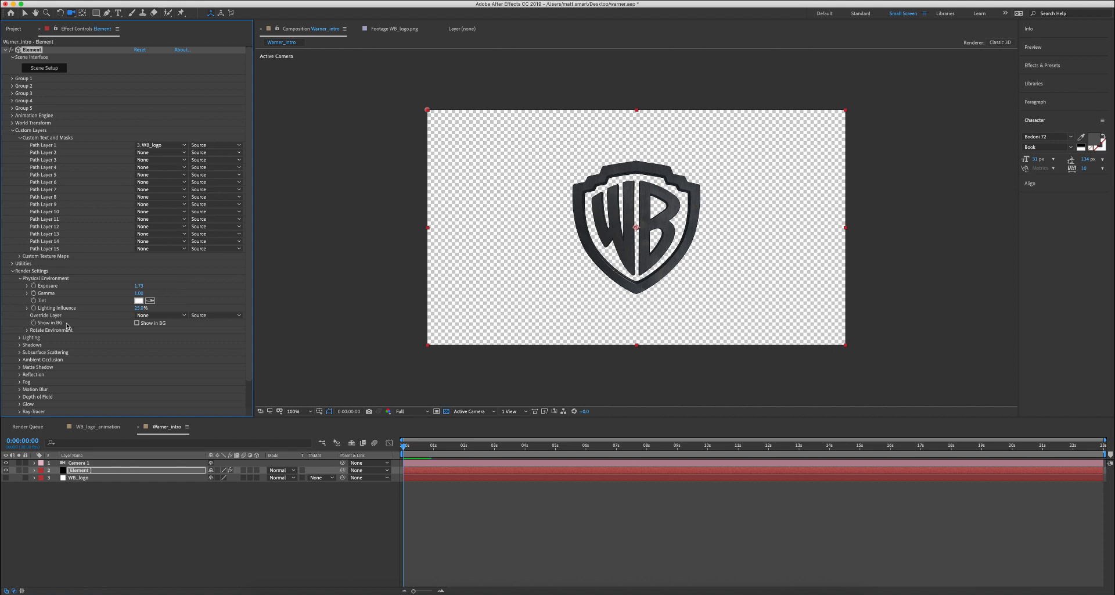
pyautogui.click(28, 329)
pyautogui.moveTo(144, 345); pyautogui.dragTo(270, 360)
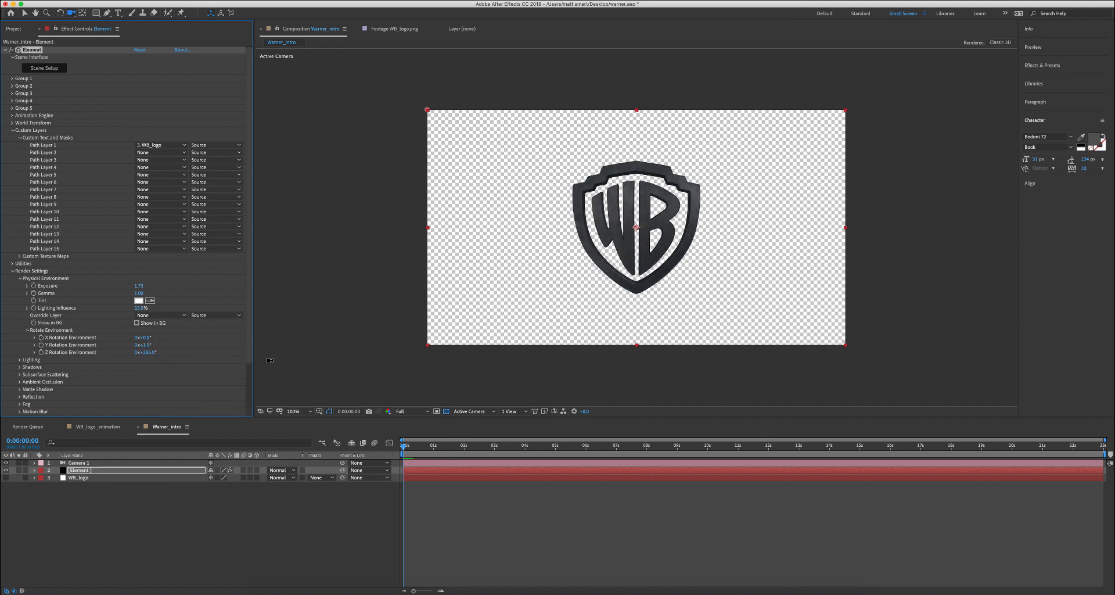
# Step: Try the Warm and Sun presets for the Element layer's added lighting on an enlarged view of the logo
pyautogui.click(19, 360)
pyautogui.click(160, 384)
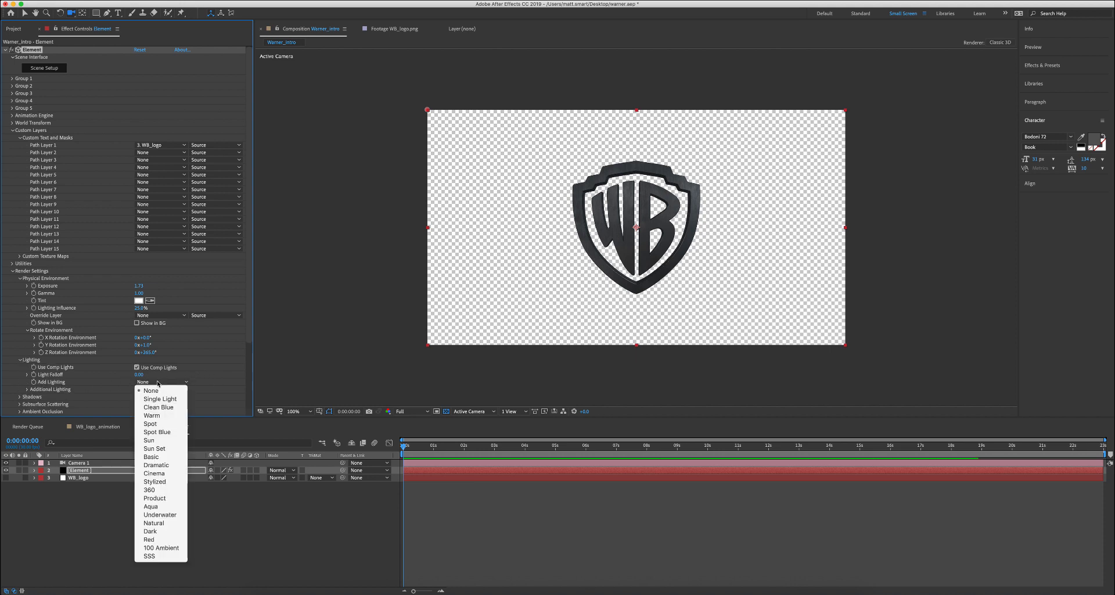
pyautogui.click(160, 413)
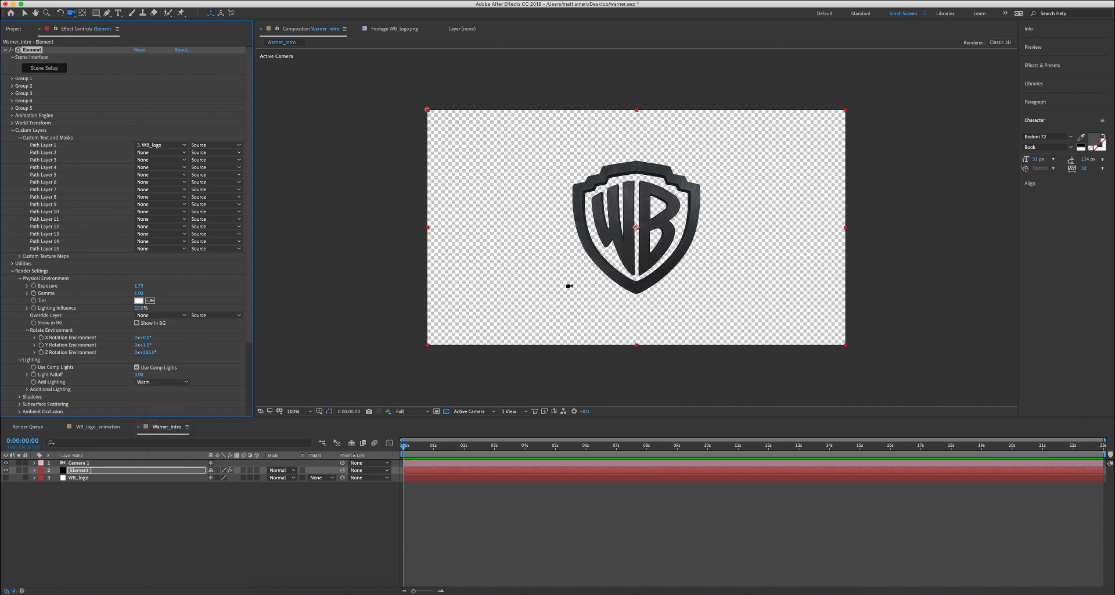
pyautogui.press('.')
pyautogui.click(162, 382)
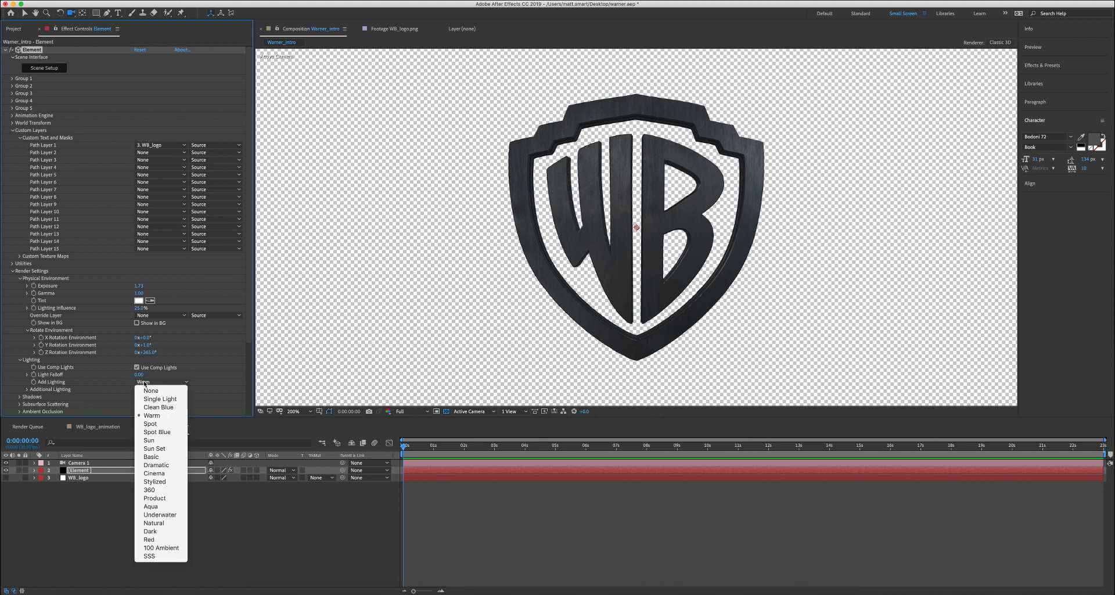
pyautogui.click(164, 439)
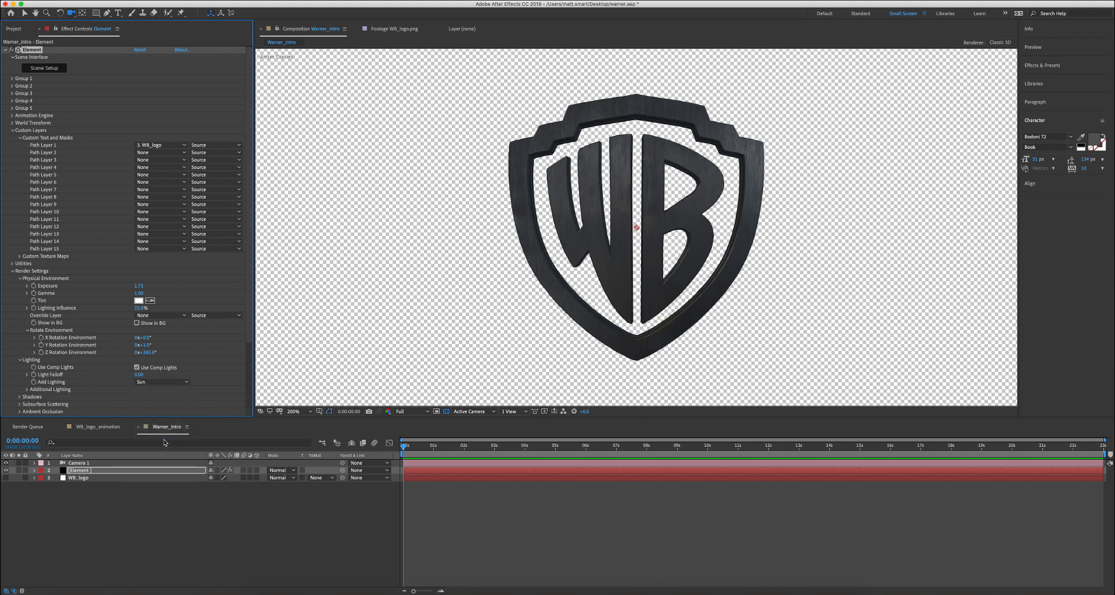
# Step: Set the added lighting to Cinema and raise the additional lighting's brightness multiplier above 500%
pyautogui.click(145, 381)
pyautogui.click(154, 473)
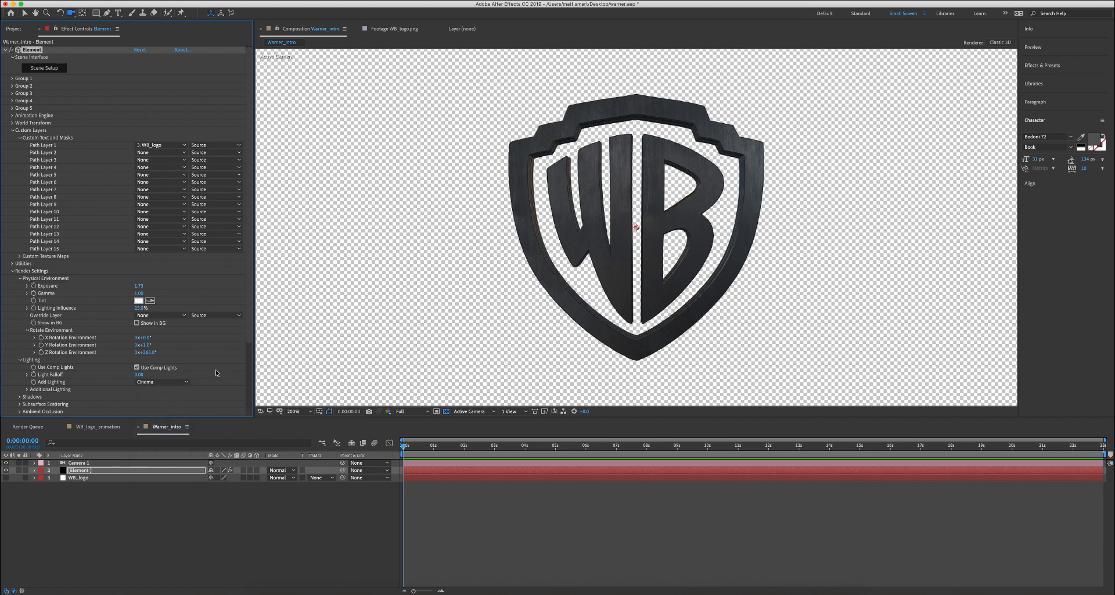
pyautogui.click(25, 389)
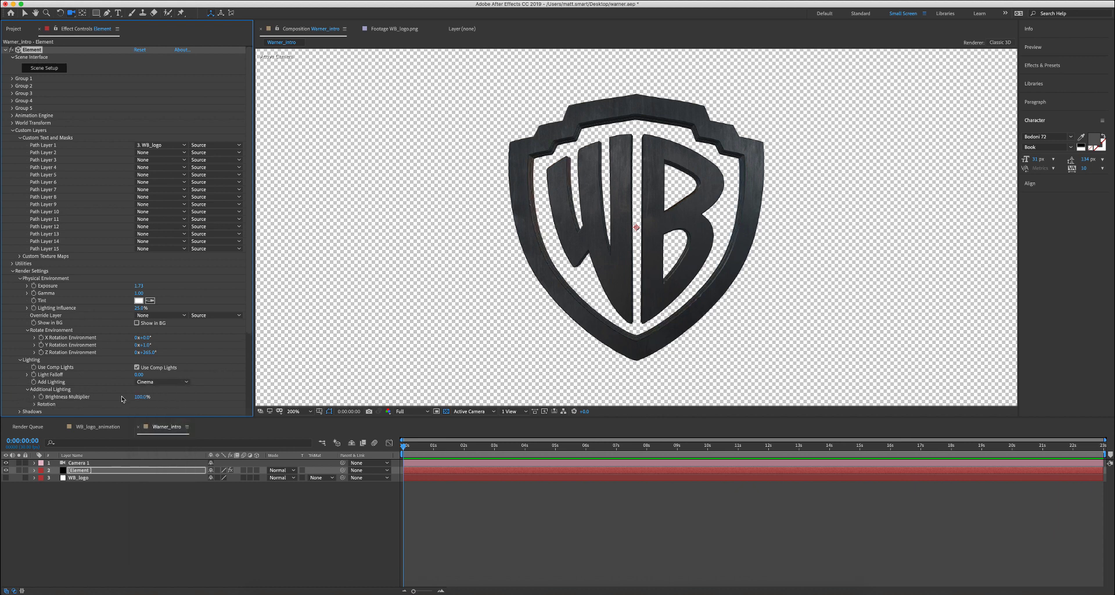
pyautogui.moveTo(208, 398); pyautogui.dragTo(325, 400)
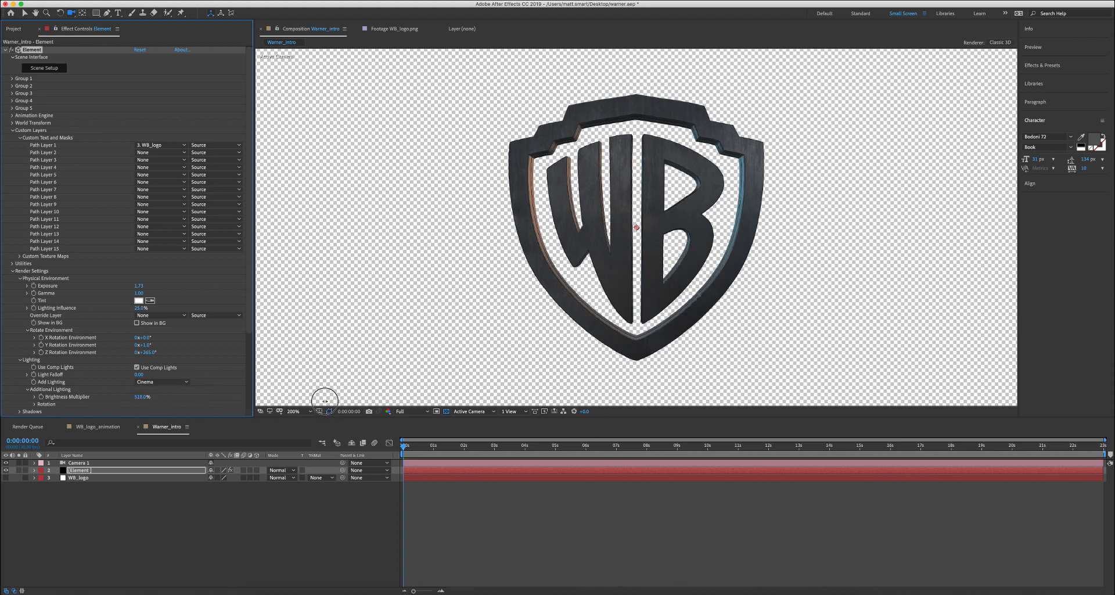
# Step: Compare the Stylized, 360, Aqua and Natural added lighting presets on the logo, and settle on Dramatic
pyautogui.click(149, 382)
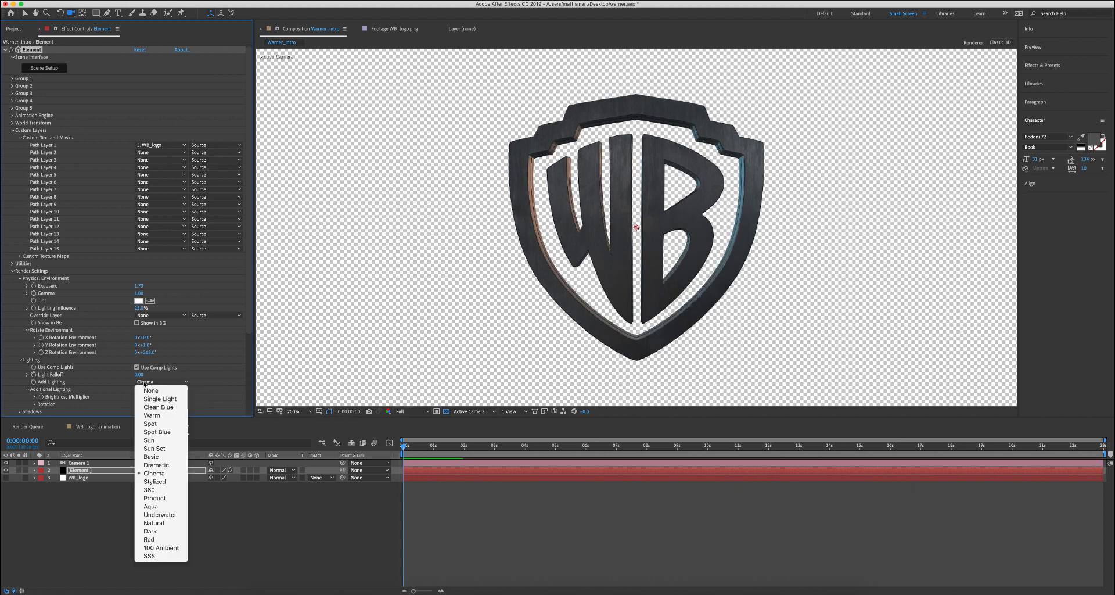
pyautogui.click(163, 485)
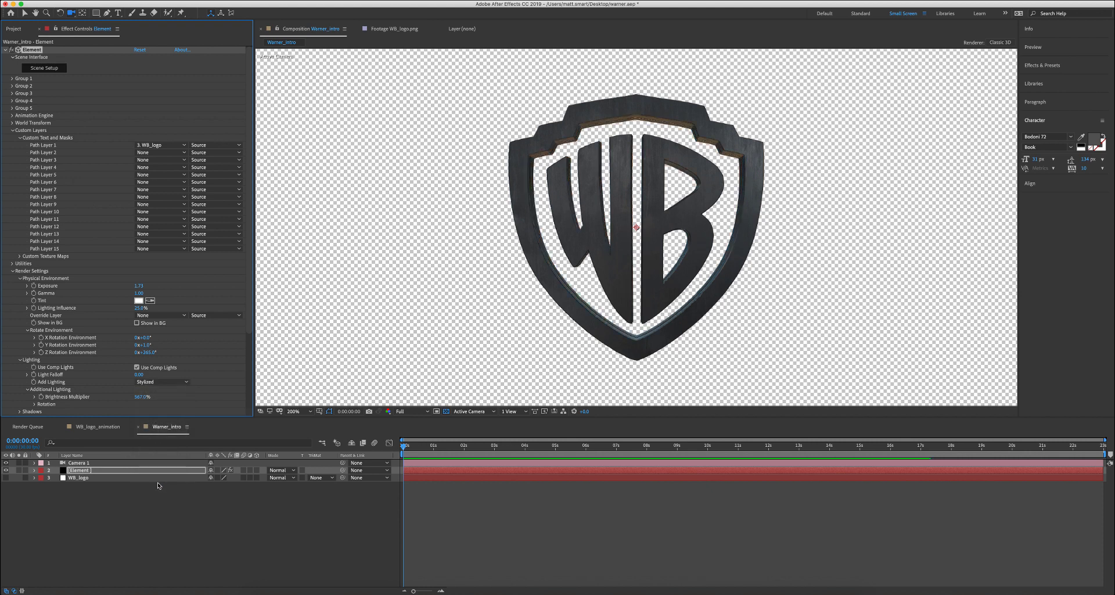
pyautogui.click(162, 382)
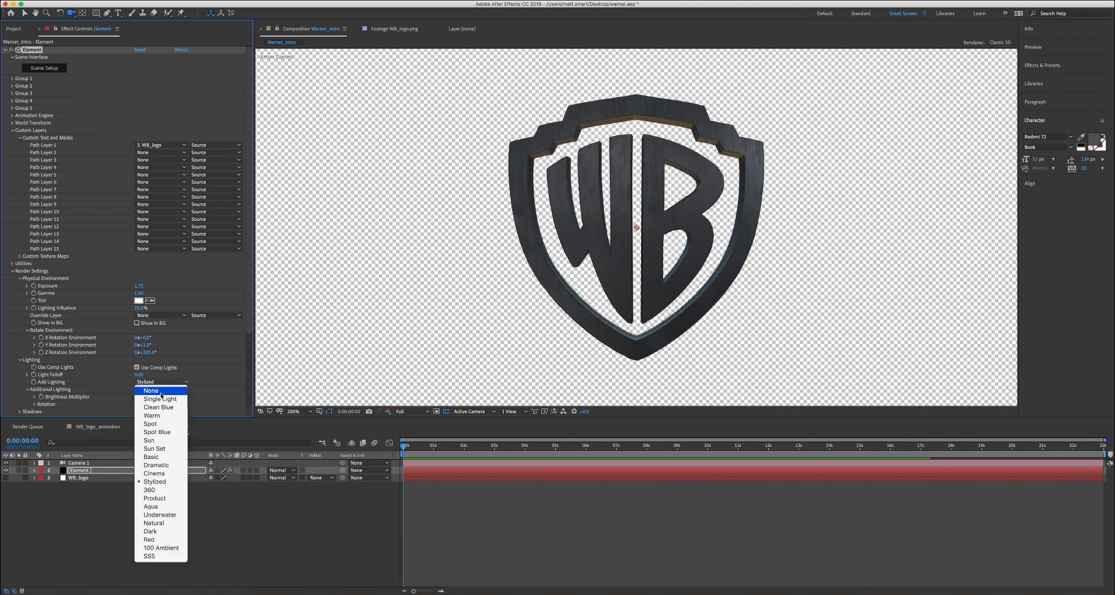
pyautogui.click(166, 490)
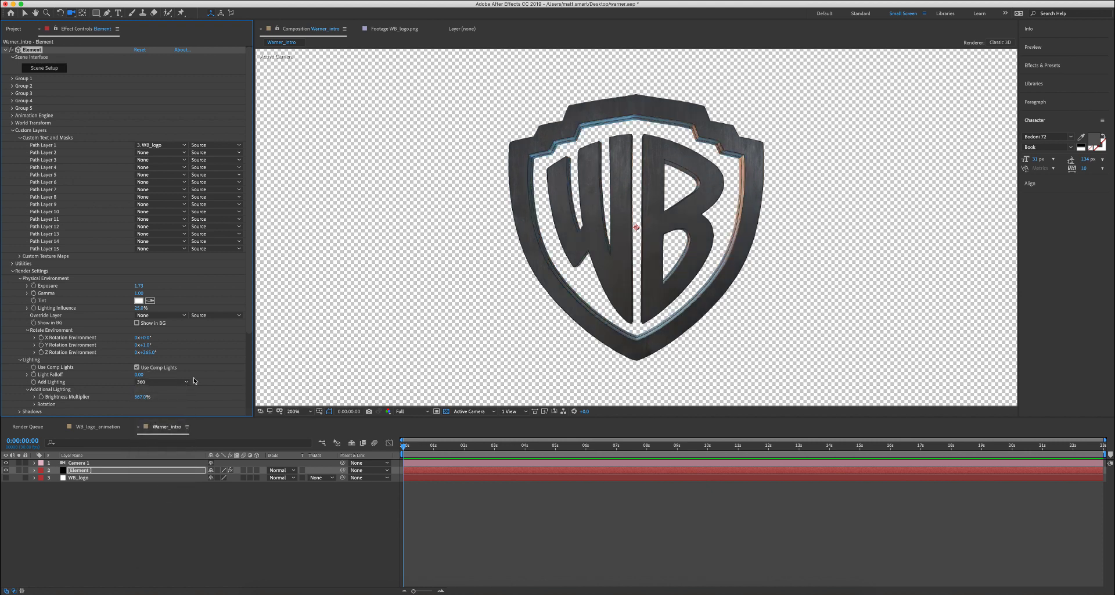
pyautogui.click(187, 381)
pyautogui.click(169, 504)
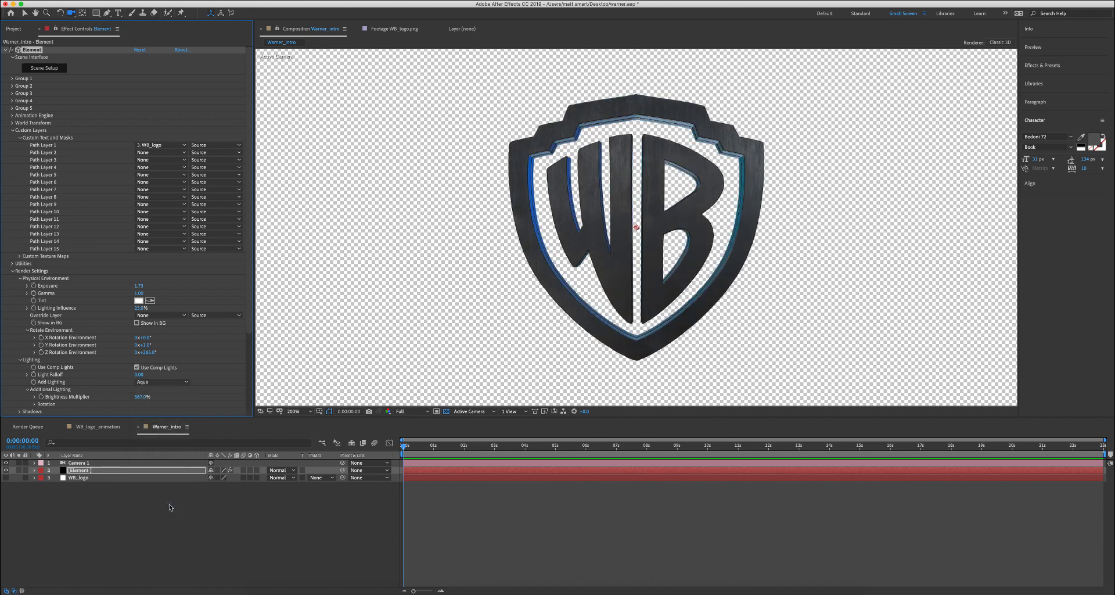
pyautogui.moveTo(596, 264); pyautogui.dragTo(446, 319)
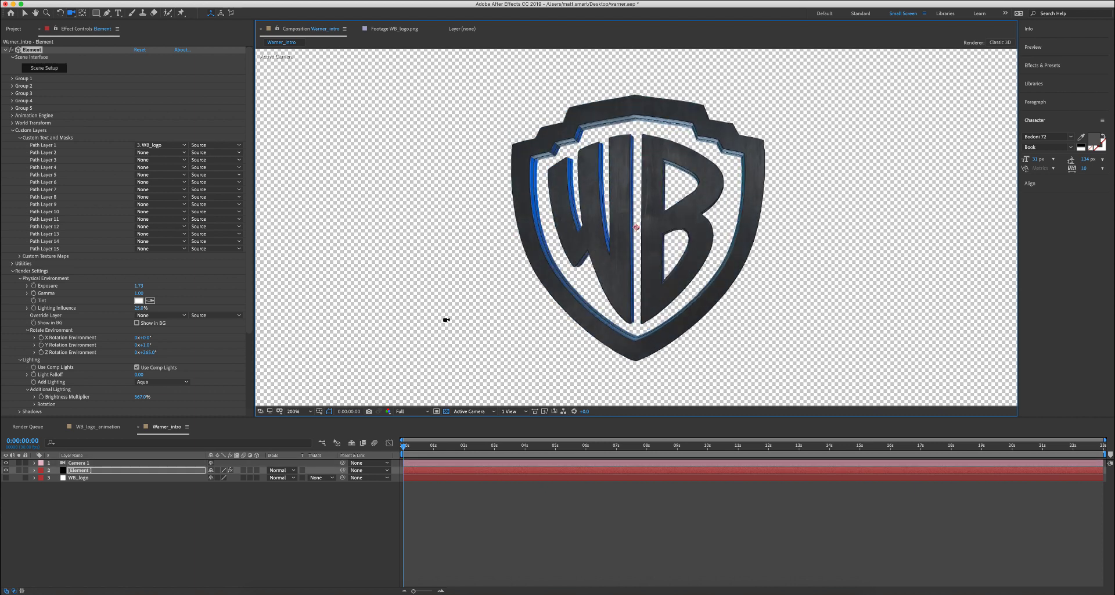
pyautogui.click(174, 381)
pyautogui.click(171, 525)
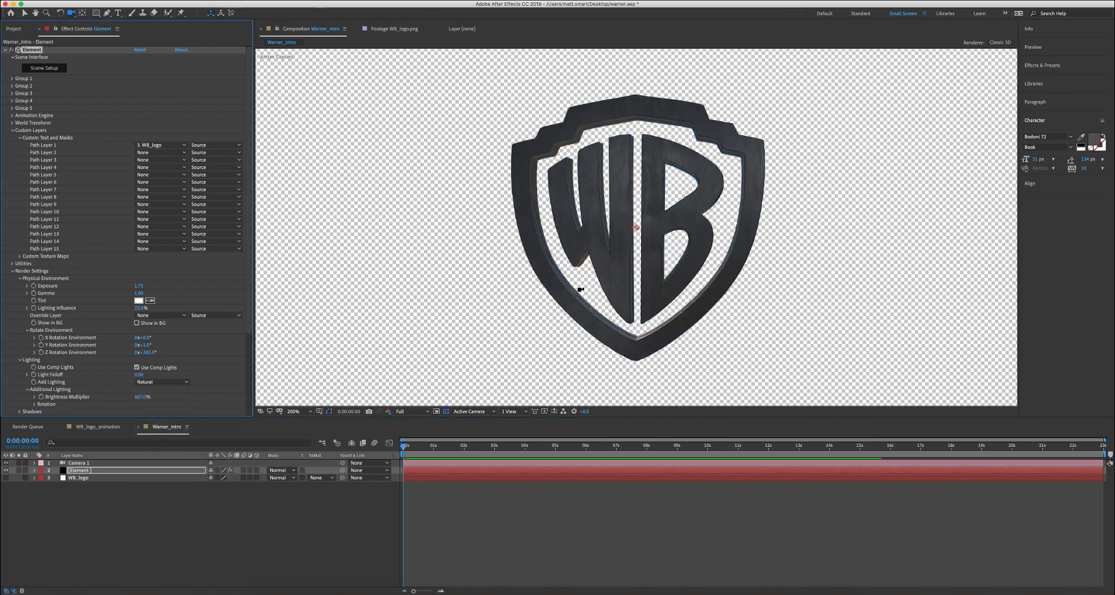
pyautogui.click(174, 381)
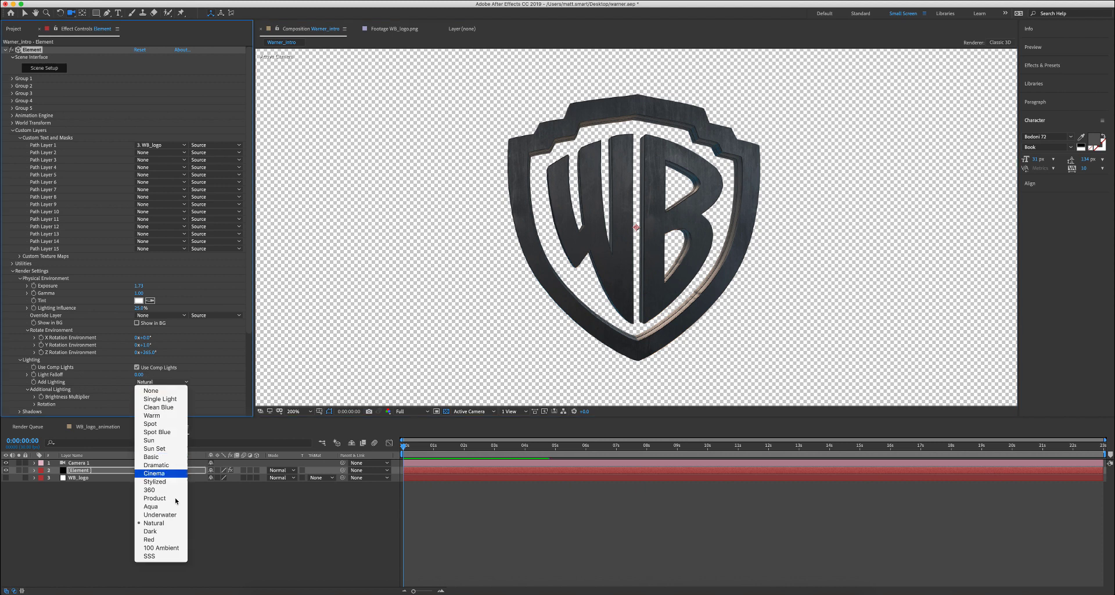
pyautogui.click(164, 465)
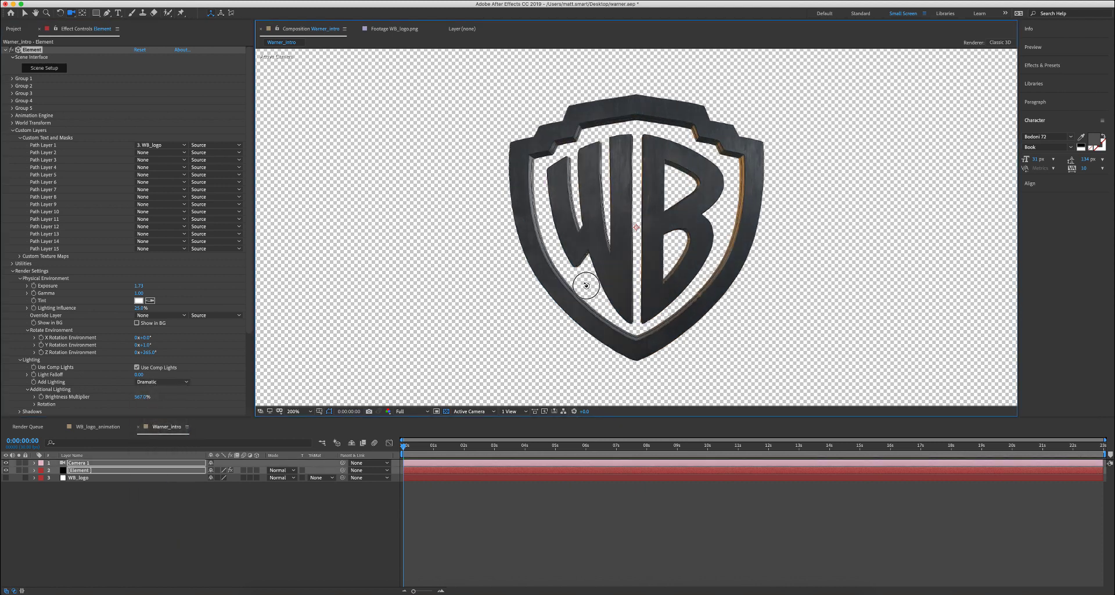
# Step: Open the Element layer's scene setup and add a tube primitive to the scene with the WB logo
pyautogui.moveTo(594, 285)
pyautogui.mouseDown()
pyautogui.moveTo(609, 279)
pyautogui.moveTo(583, 271)
pyautogui.mouseUp()
pyautogui.press(',')
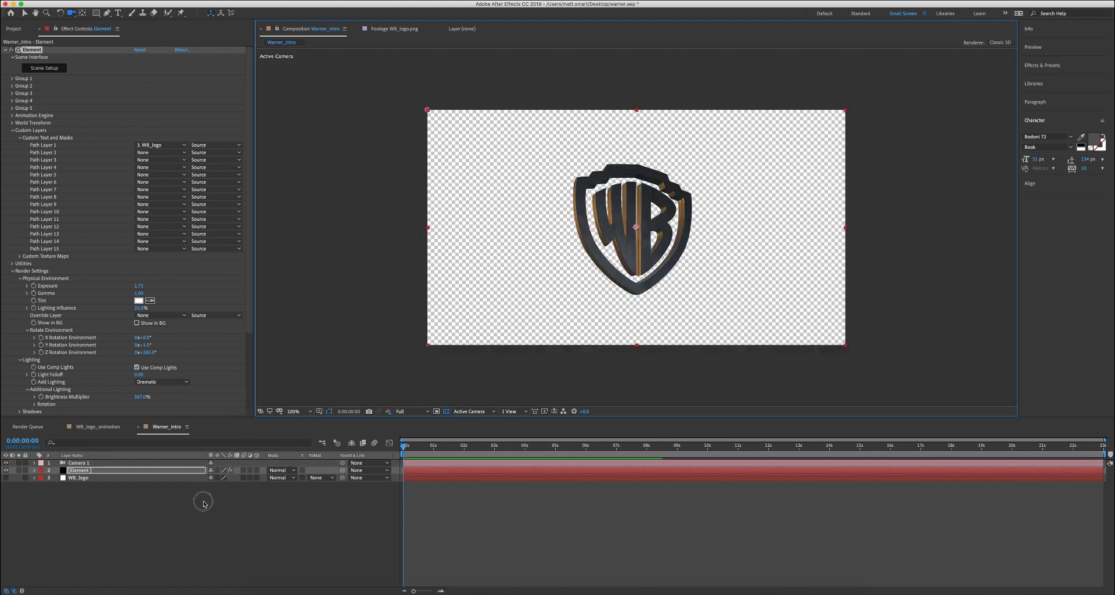
pyautogui.click(203, 503)
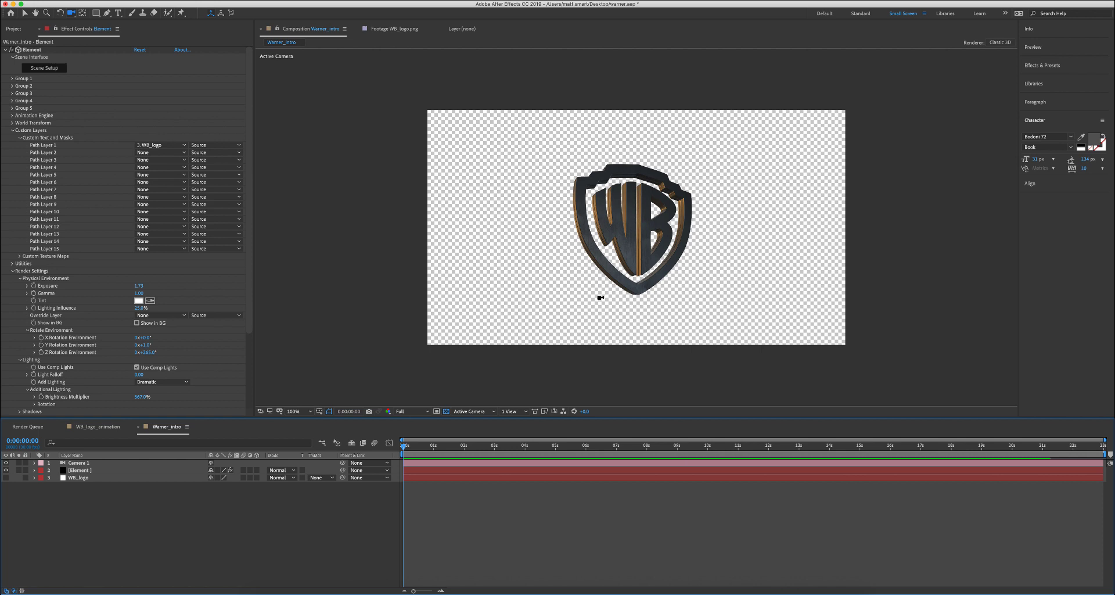
pyautogui.click(83, 471)
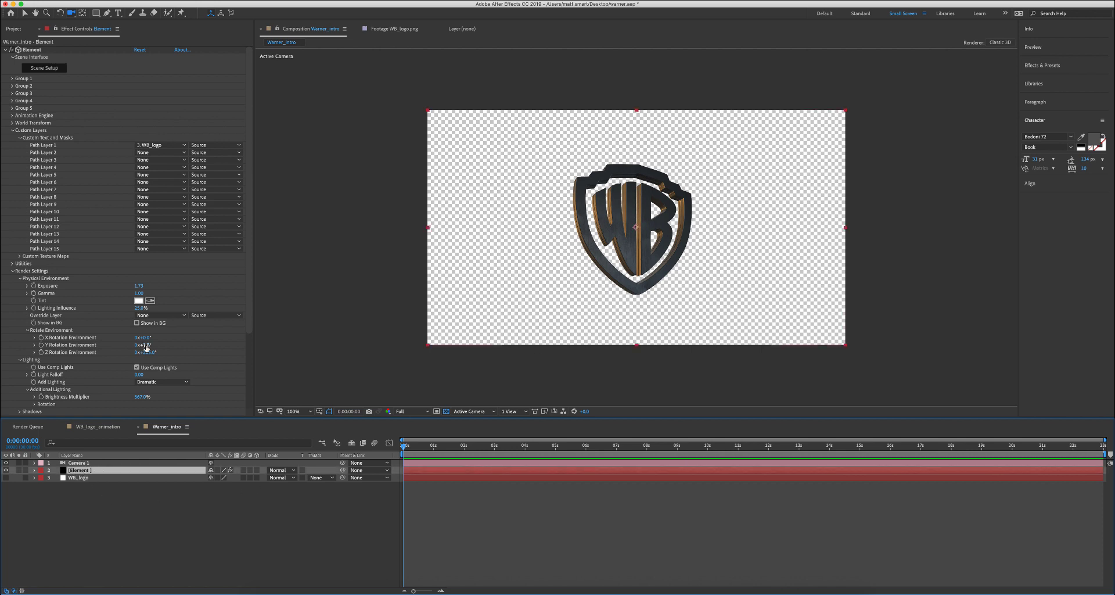
pyautogui.click(45, 68)
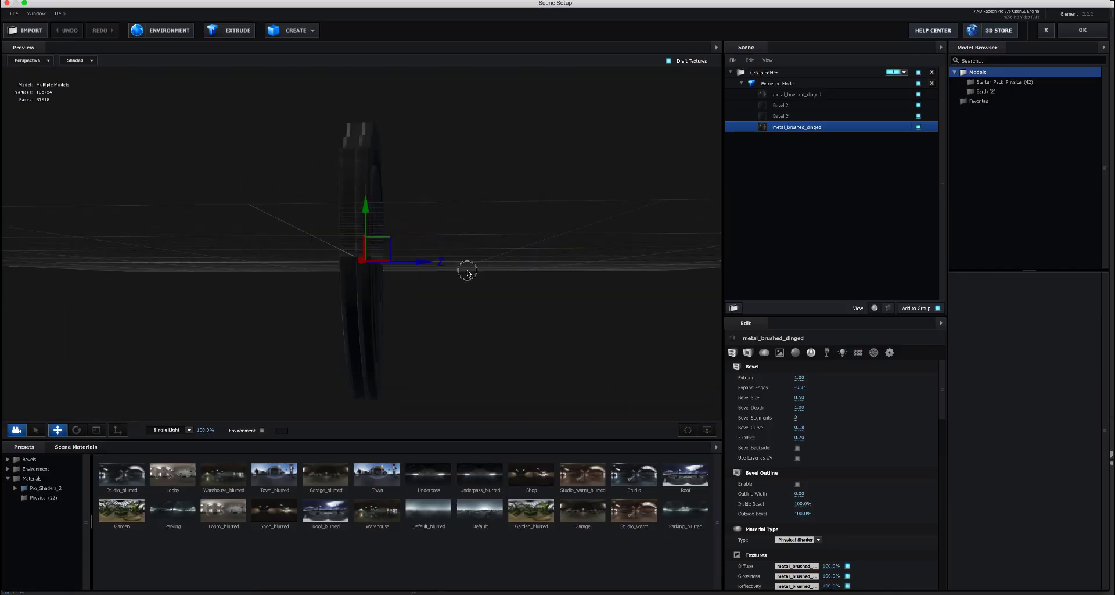
pyautogui.moveTo(467, 271); pyautogui.dragTo(542, 272)
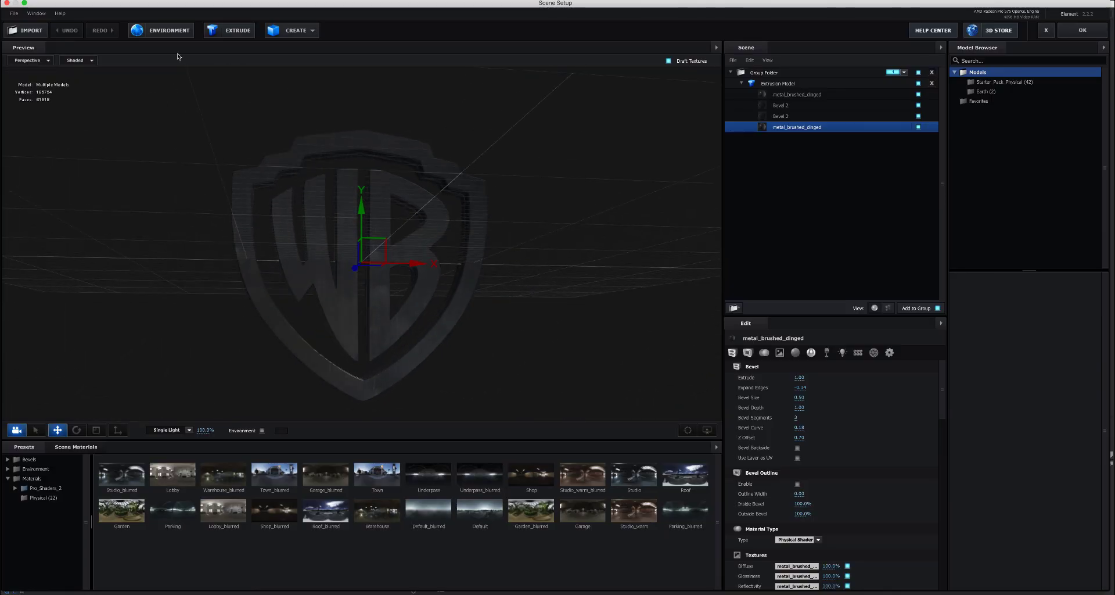
pyautogui.click(312, 35)
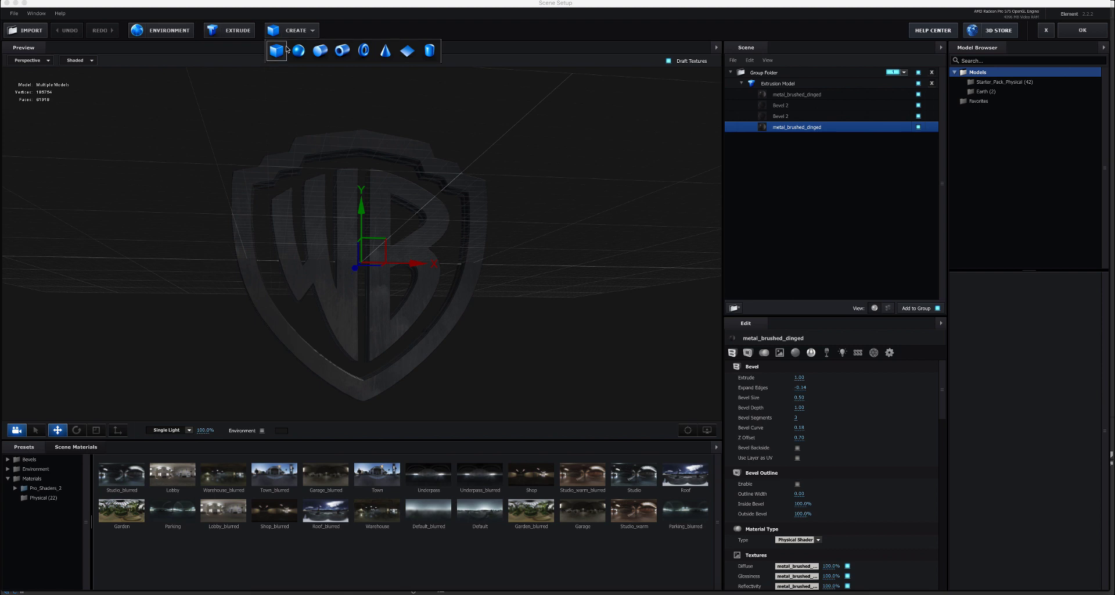
pyautogui.click(343, 51)
# Step: Scale the tube to about 331% on X and Z so it surrounds the logo, and set its internal radius to 94%
pyautogui.moveTo(551, 303); pyautogui.dragTo(530, 316)
pyautogui.press('e')
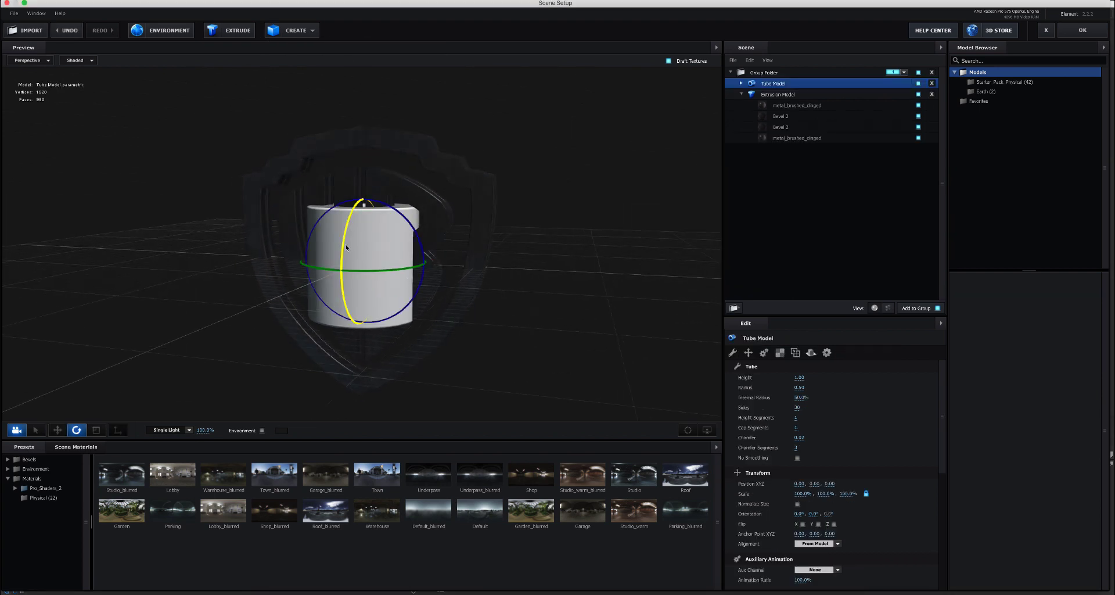
pyautogui.moveTo(349, 237); pyautogui.dragTo(538, 364)
pyautogui.press('r')
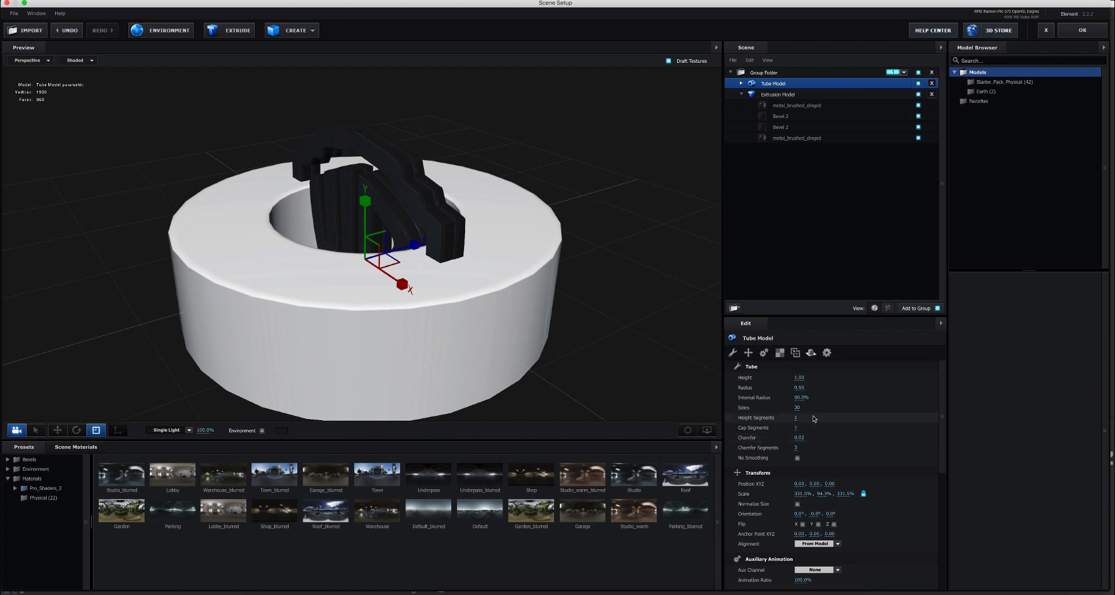
pyautogui.moveTo(800, 397); pyautogui.dragTo(825, 401)
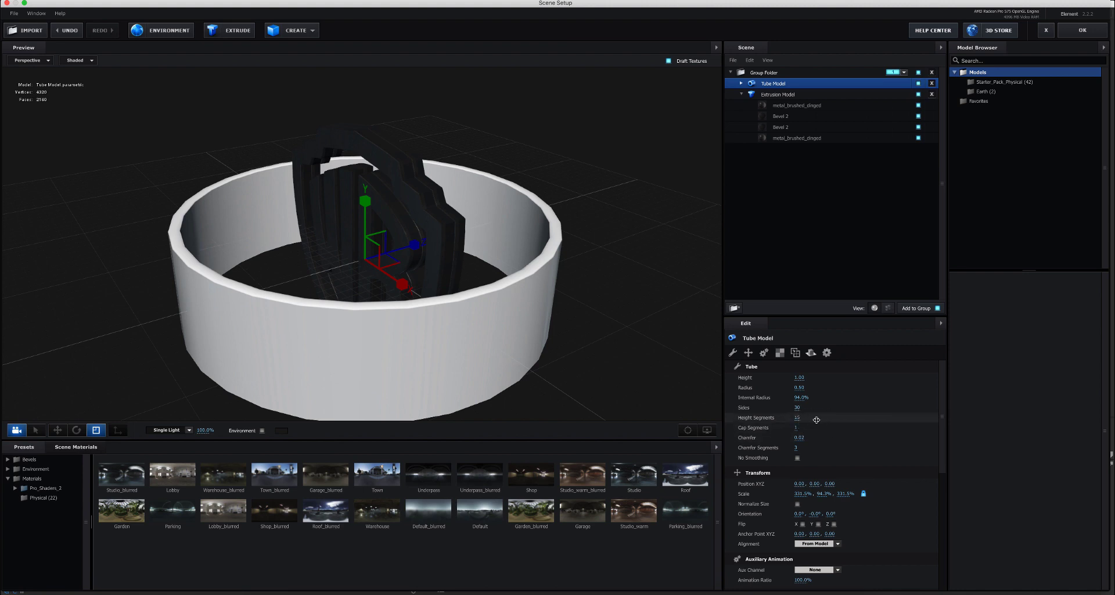
# Step: In wireframe display, set the tube's height segments to 17, cap segments to about 12, chamfer to 0.15 and chamfer segments to 3
pyautogui.moveTo(817, 420); pyautogui.dragTo(819, 441)
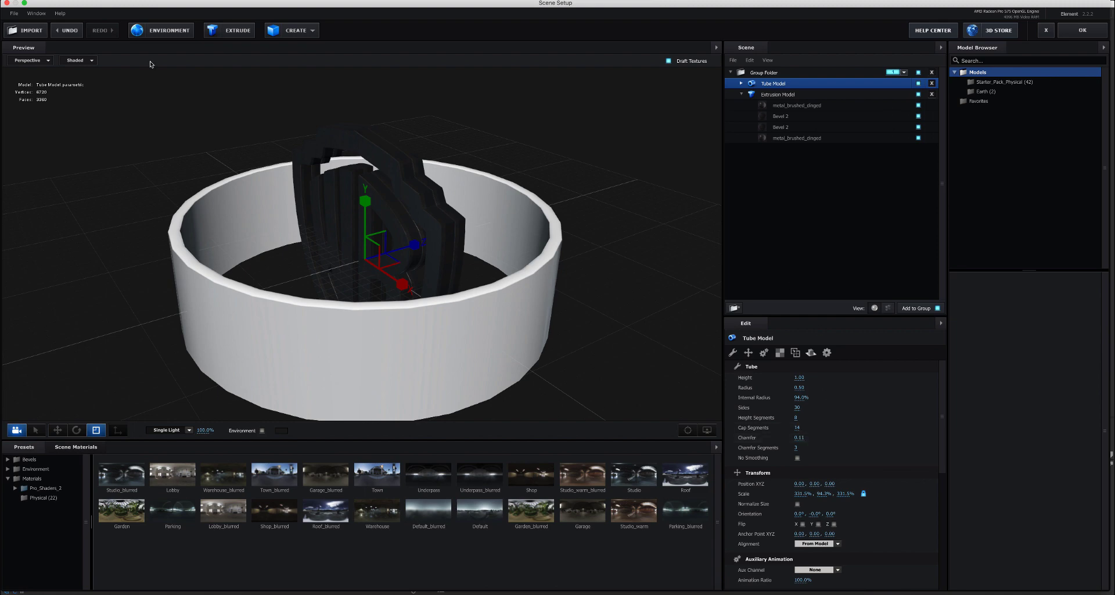
pyautogui.click(77, 61)
pyautogui.click(81, 73)
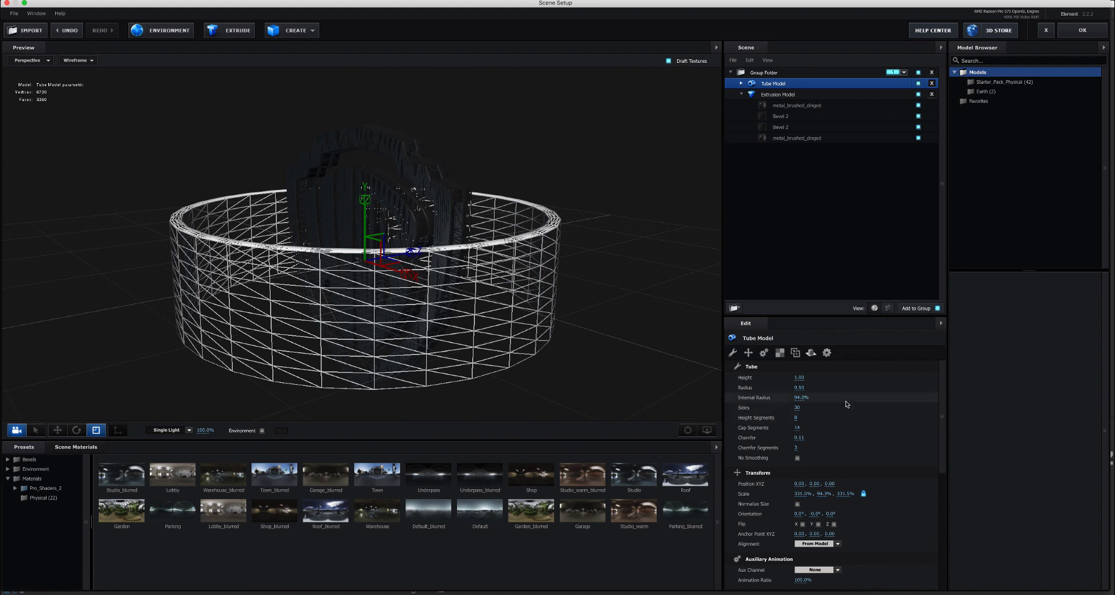
pyautogui.moveTo(796, 449)
pyautogui.mouseDown()
pyautogui.moveTo(806, 449)
pyautogui.moveTo(777, 446)
pyautogui.mouseUp()
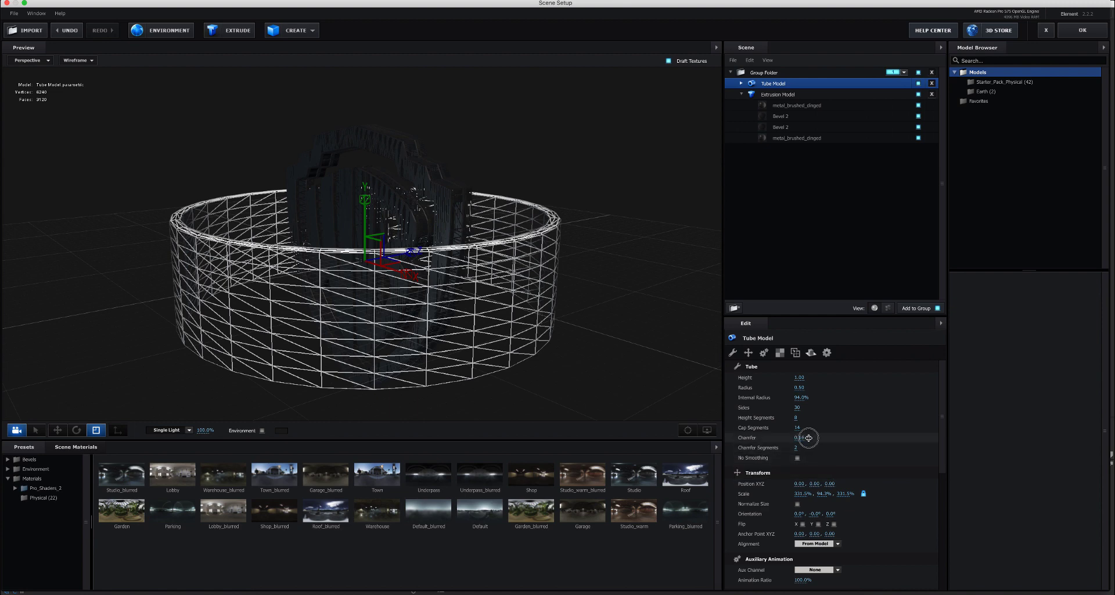
pyautogui.moveTo(802, 420); pyautogui.dragTo(831, 389)
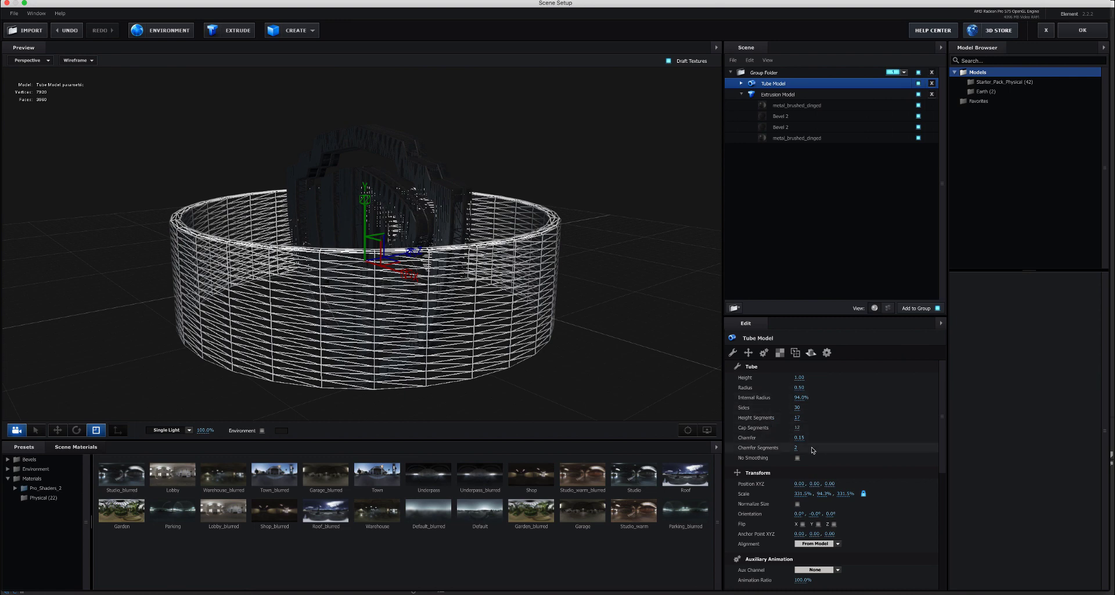
pyautogui.moveTo(801, 453); pyautogui.dragTo(801, 450)
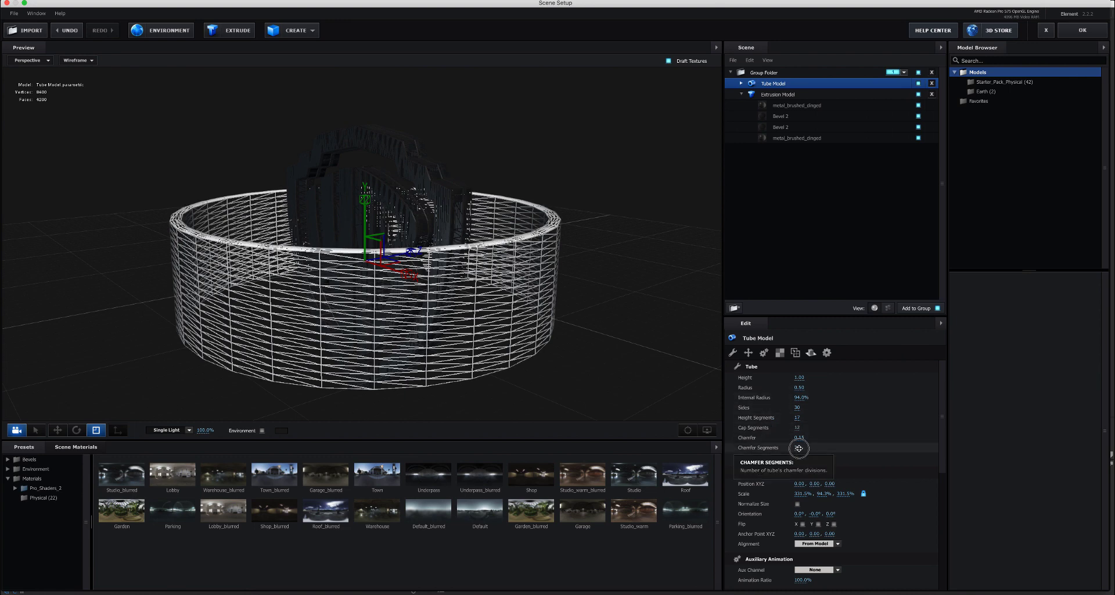
# Step: Flatten the tube into a thin ring with radius 0.51, 142 sides, 19 height segments and 16 cap segments, and restore shaded display
pyautogui.moveTo(800, 378); pyautogui.dragTo(768, 378)
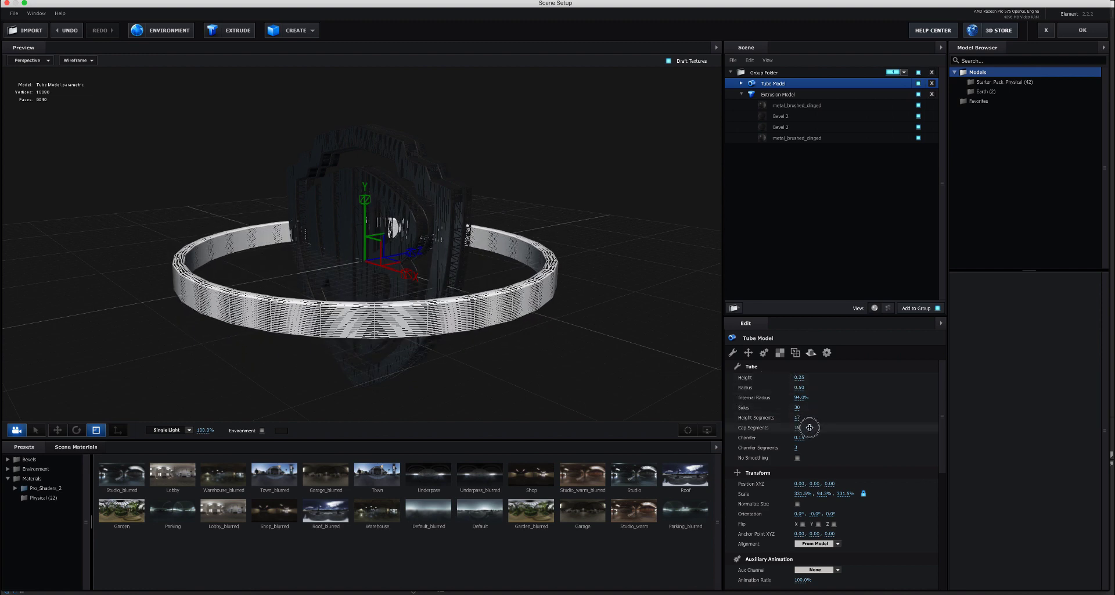
pyautogui.moveTo(810, 427); pyautogui.dragTo(813, 398)
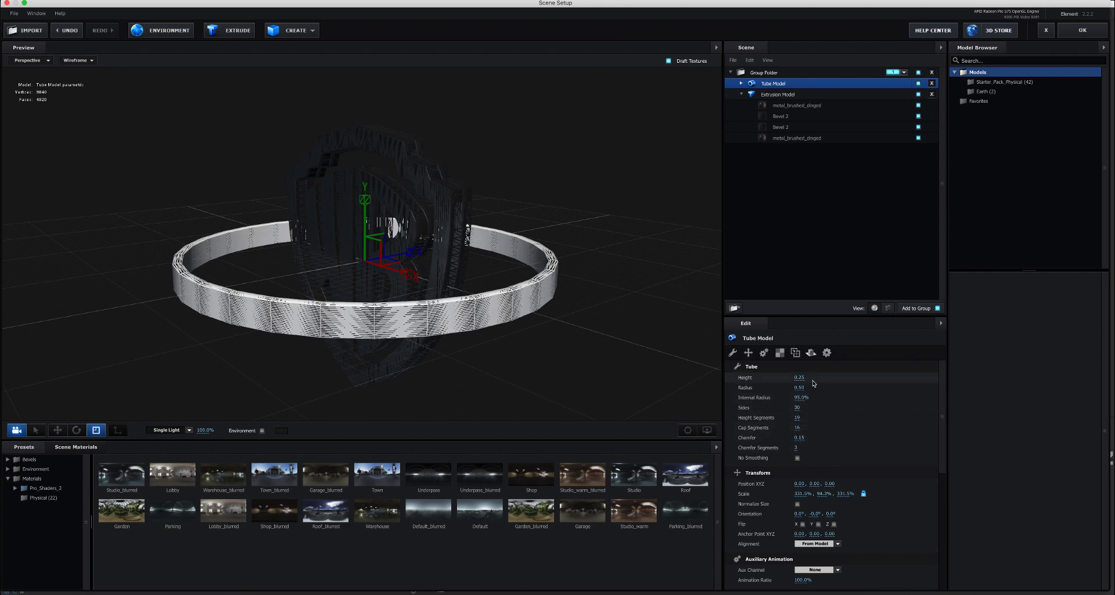
pyautogui.moveTo(800, 387); pyautogui.dragTo(860, 411)
pyautogui.click(79, 60)
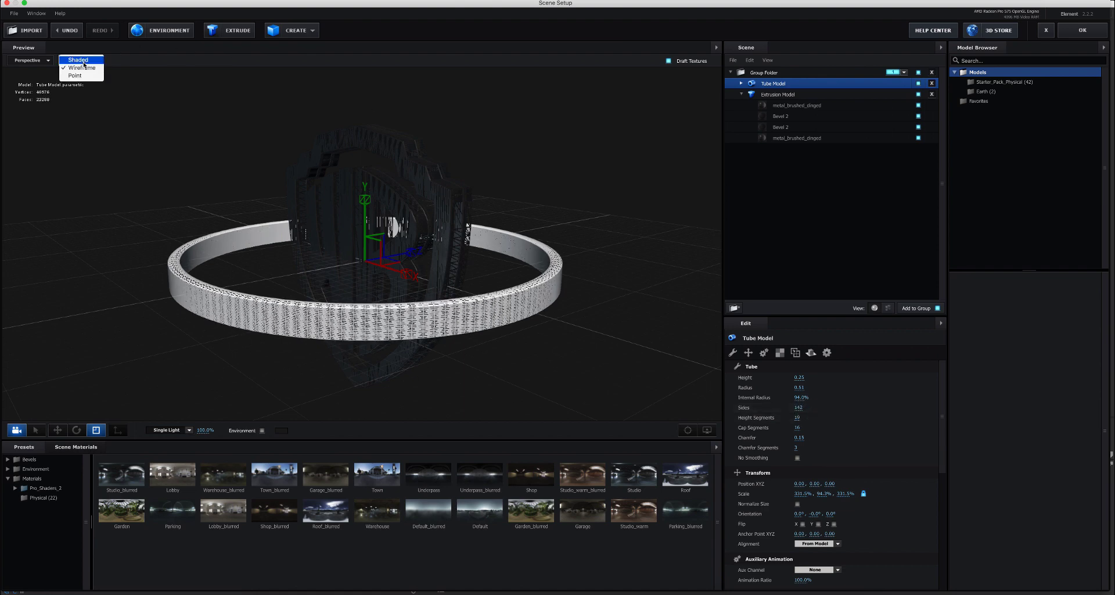
pyautogui.click(175, 141)
pyautogui.click(85, 61)
pyautogui.click(75, 69)
pyautogui.moveTo(222, 300); pyautogui.dragTo(269, 301)
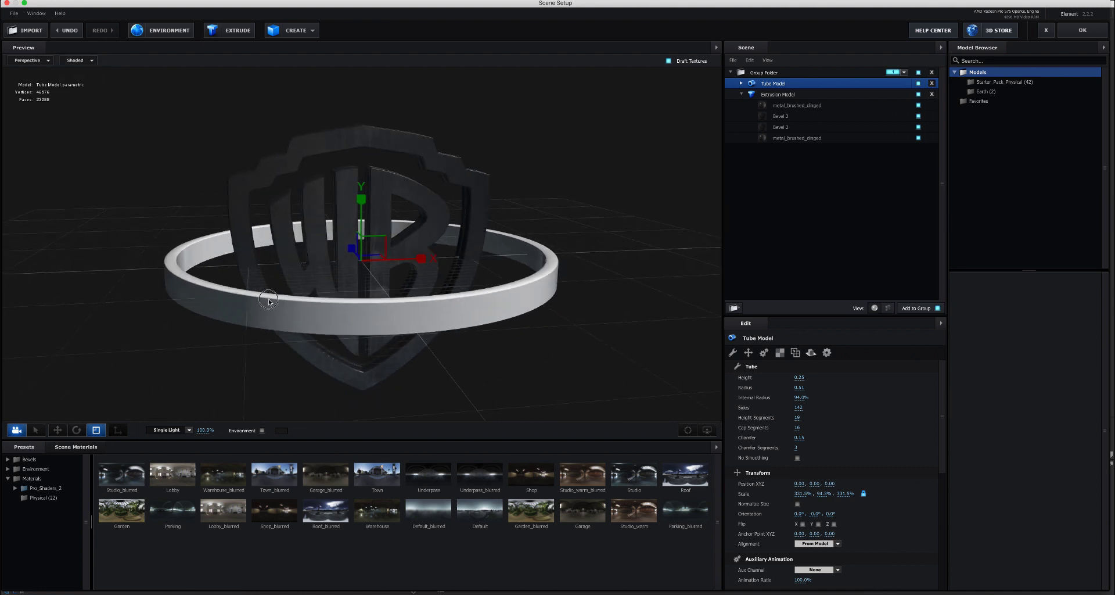
# Step: Raise the ring to about 0.15 on the Y axis
pyautogui.press('w')
pyautogui.moveTo(362, 206); pyautogui.dragTo(363, 189)
pyautogui.press('e')
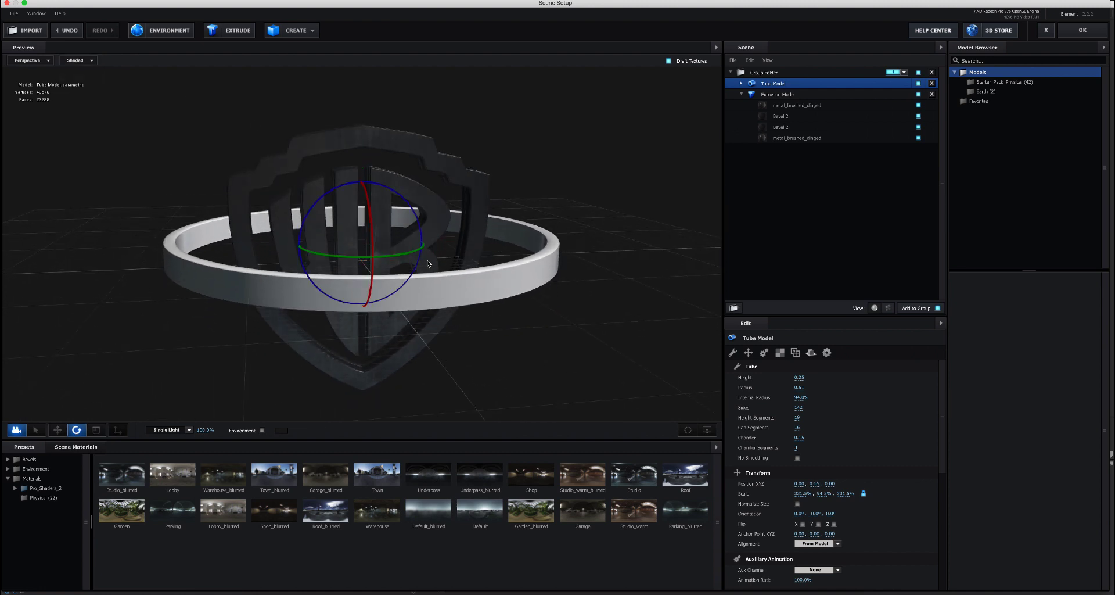
pyautogui.moveTo(415, 270); pyautogui.dragTo(401, 145)
pyautogui.press('super+z')
pyautogui.moveTo(537, 334); pyautogui.dragTo(491, 343)
pyautogui.press('super+z')
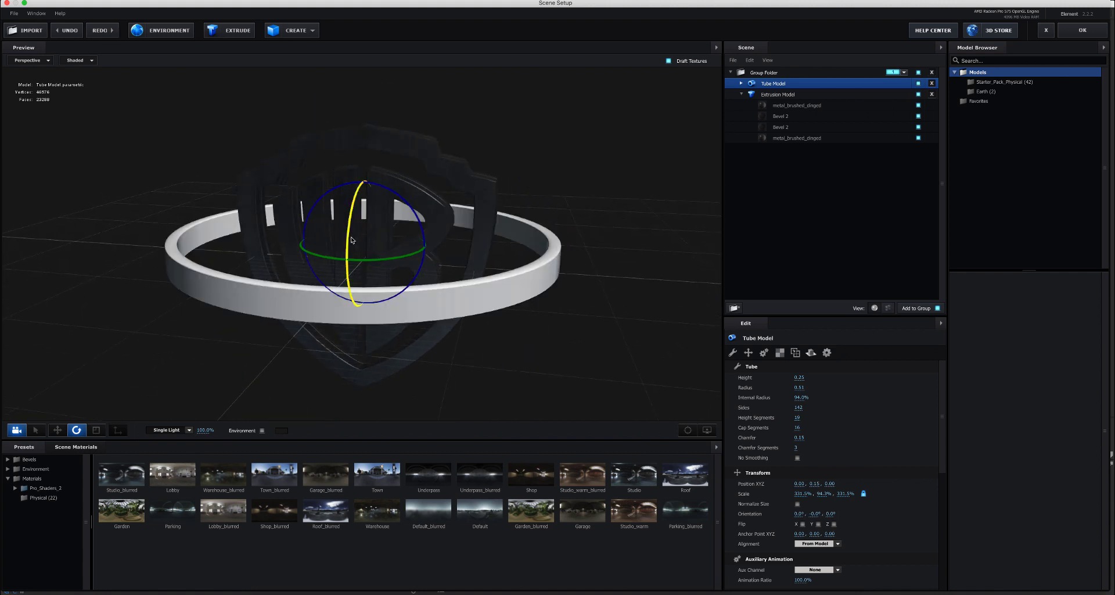
# Step: Tilt the ring about 5° around X and narrow its Z scale to about 180%
pyautogui.moveTo(349, 242); pyautogui.dragTo(351, 226)
pyautogui.moveTo(568, 346); pyautogui.dragTo(346, 269)
pyautogui.press('r')
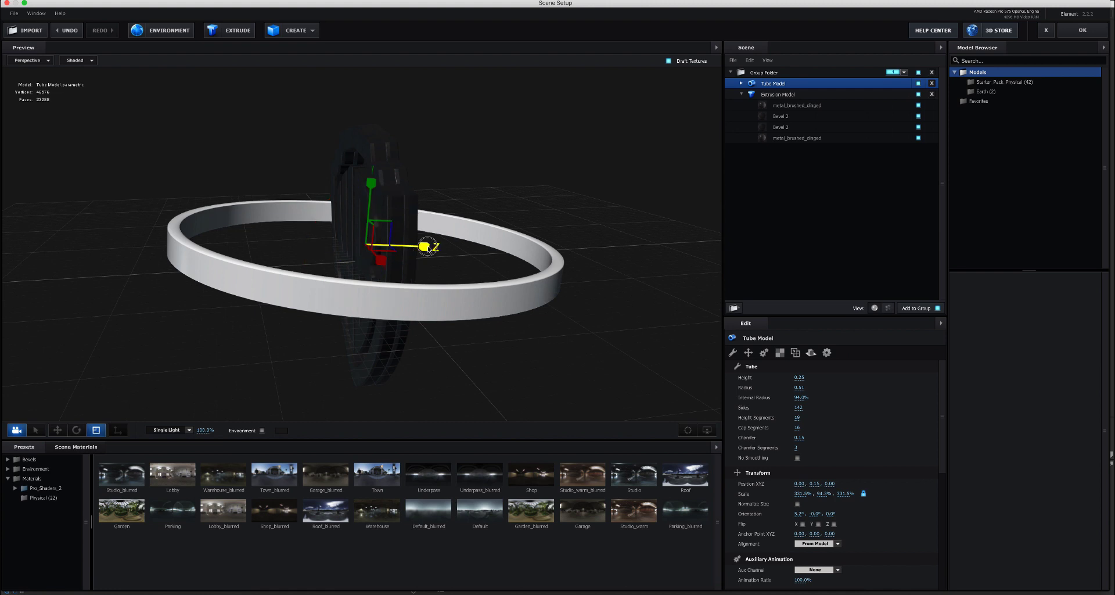
pyautogui.moveTo(428, 247); pyautogui.dragTo(346, 244)
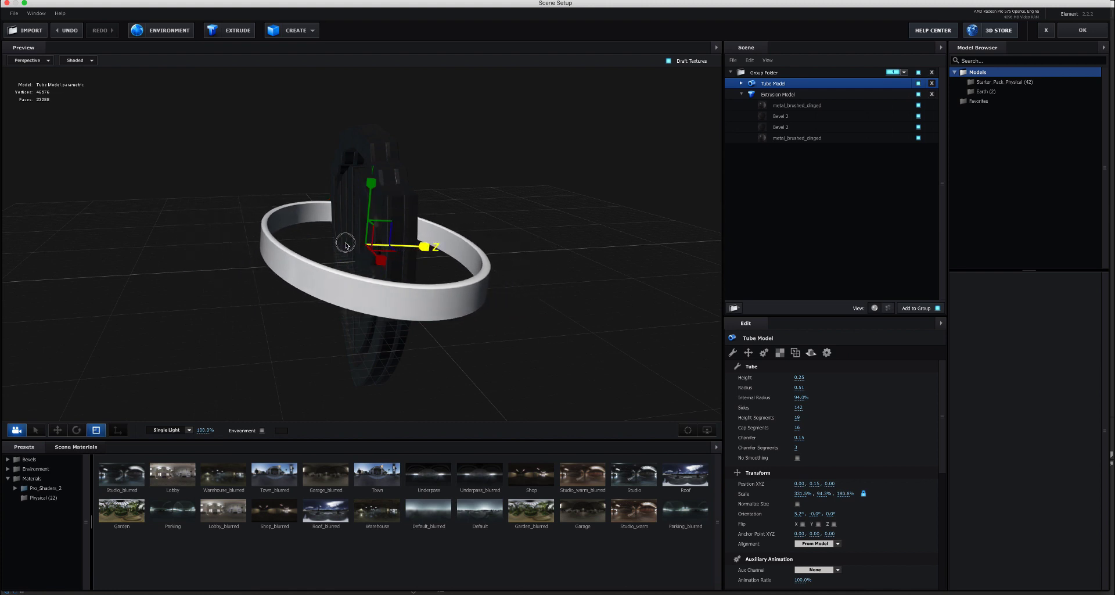
# Step: Nudge the ring along Z and increase its tilt around X to about 8.7°
pyautogui.press('w')
pyautogui.moveTo(425, 244); pyautogui.dragTo(432, 244)
pyautogui.moveTo(330, 341); pyautogui.dragTo(432, 342)
pyautogui.press('e')
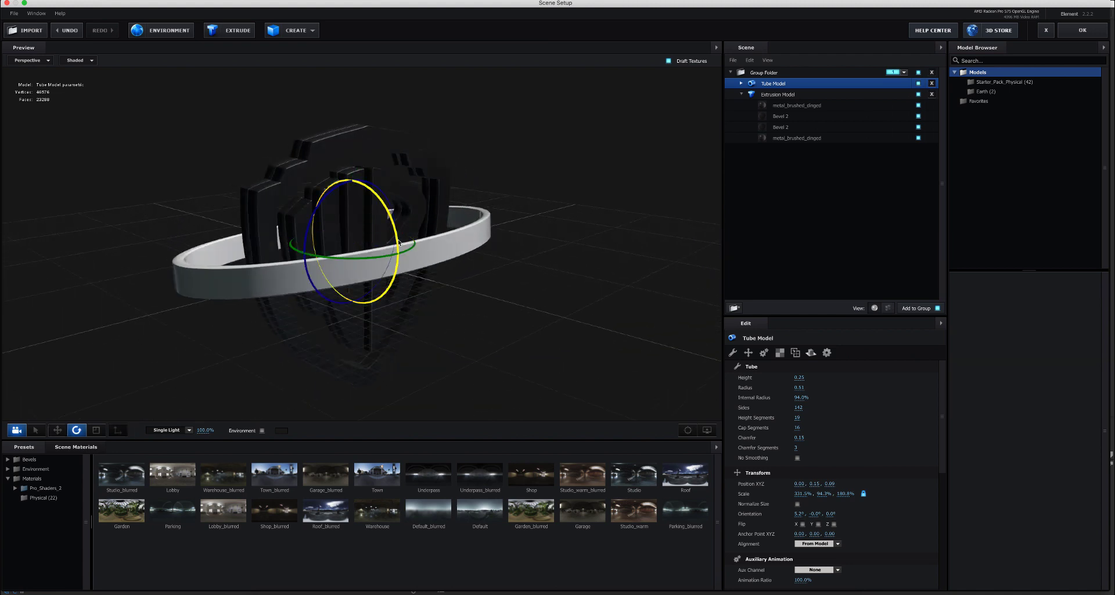
pyautogui.moveTo(398, 244); pyautogui.dragTo(480, 282)
pyautogui.moveTo(413, 271); pyautogui.dragTo(483, 314)
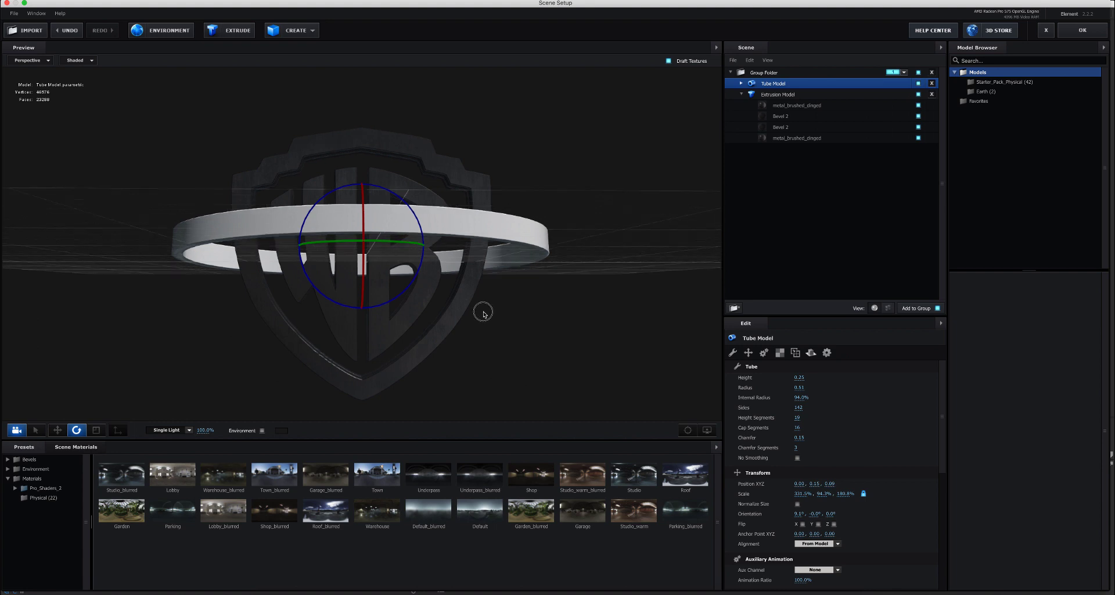
pyautogui.moveTo(365, 235); pyautogui.dragTo(366, 236)
# Step: Lower the ring to about 0.09 on Y and shift it to about 0.06 on Z
pyautogui.press('w')
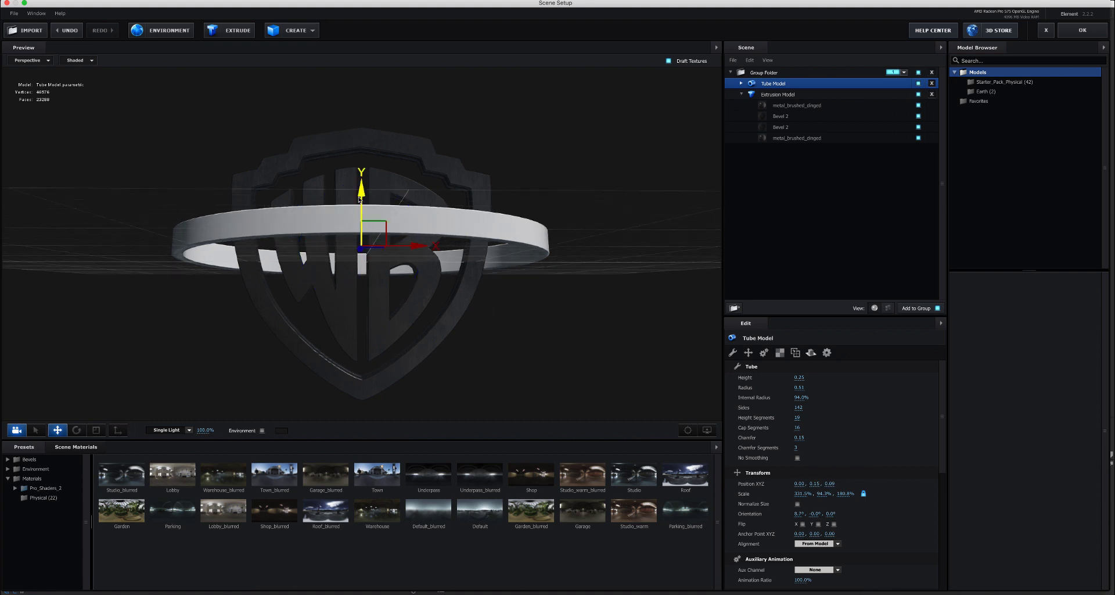
pyautogui.moveTo(360, 199); pyautogui.dragTo(362, 203)
pyautogui.moveTo(549, 325); pyautogui.dragTo(465, 333)
pyautogui.moveTo(435, 251); pyautogui.dragTo(431, 250)
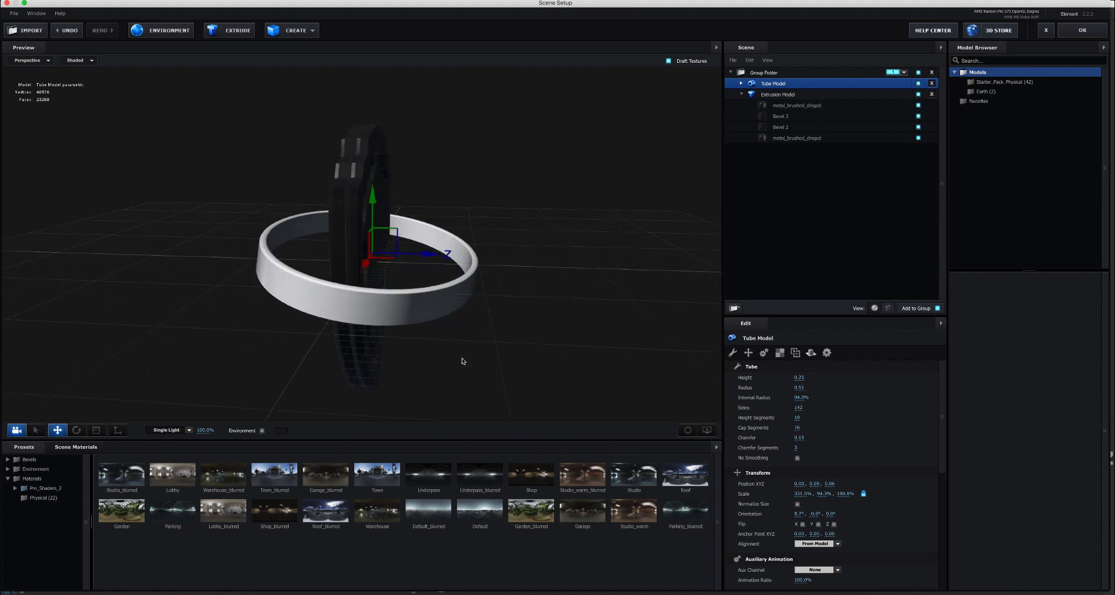
pyautogui.moveTo(462, 360); pyautogui.dragTo(533, 346)
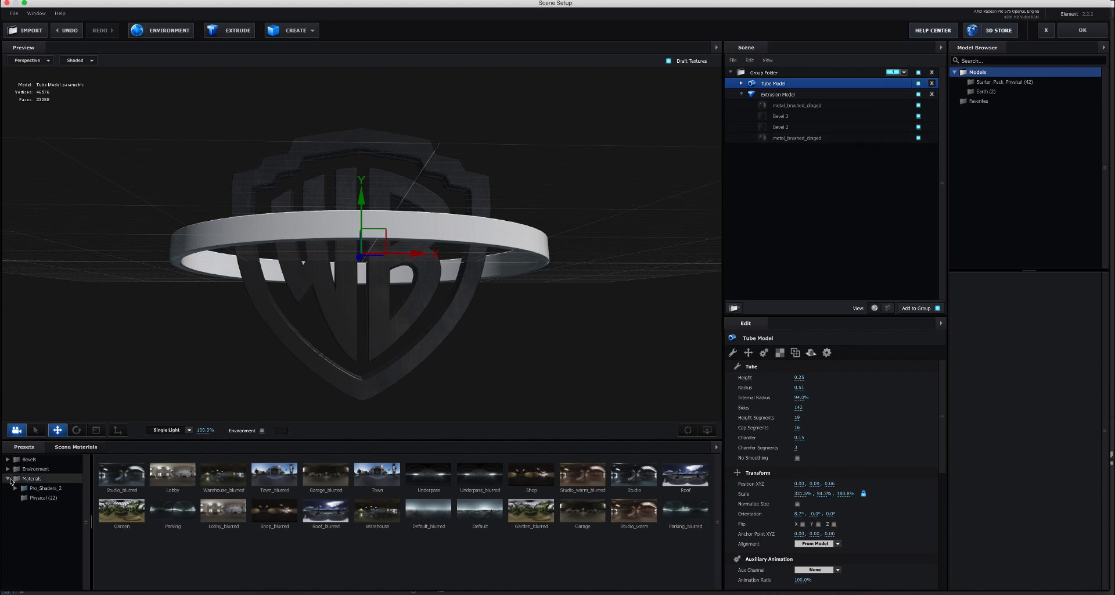
# Step: Apply a brushed metal material from the Pro_Shaders_2 Metal presets to the ring and accept the scene changes
pyautogui.click(8, 479)
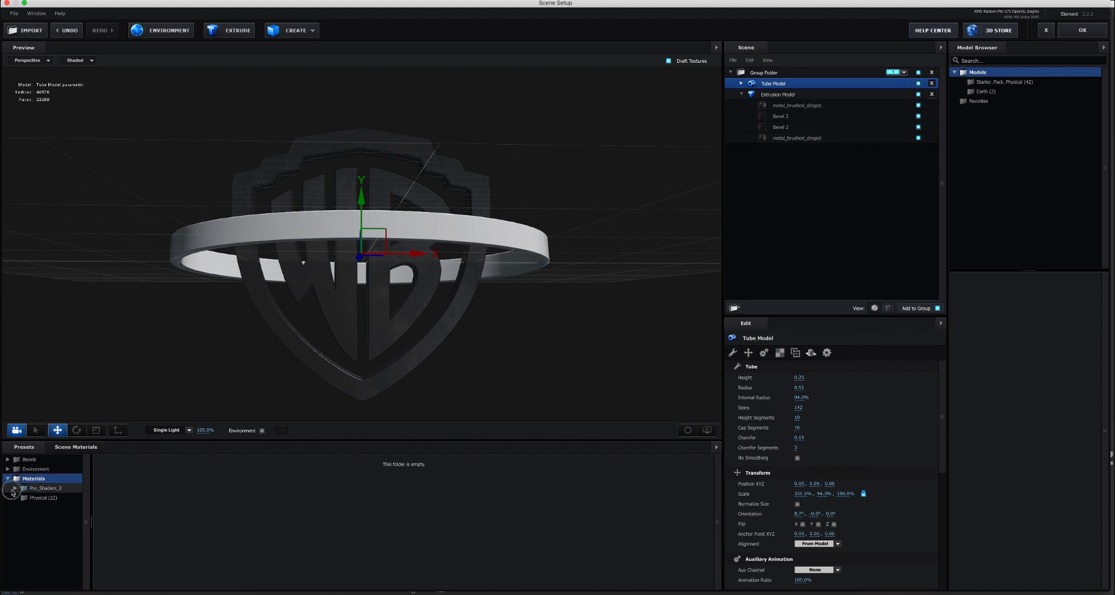
pyautogui.click(13, 491)
pyautogui.click(58, 535)
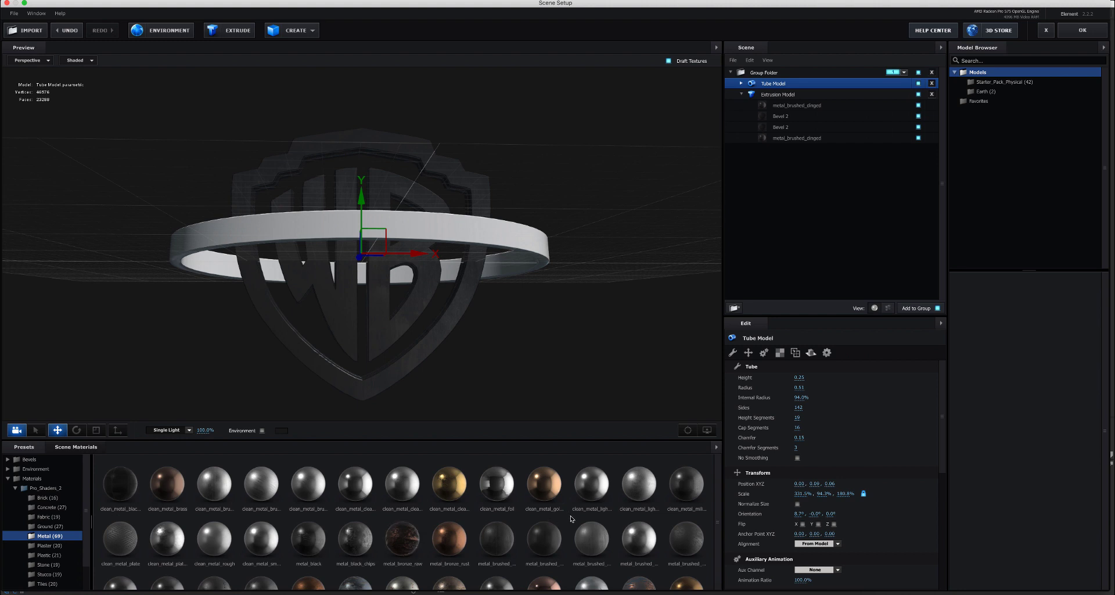
pyautogui.moveTo(557, 542)
pyautogui.mouseDown()
pyautogui.moveTo(468, 331)
pyautogui.moveTo(478, 291)
pyautogui.moveTo(557, 338)
pyautogui.moveTo(530, 341)
pyautogui.moveTo(524, 323)
pyautogui.mouseUp()
pyautogui.click(1072, 29)
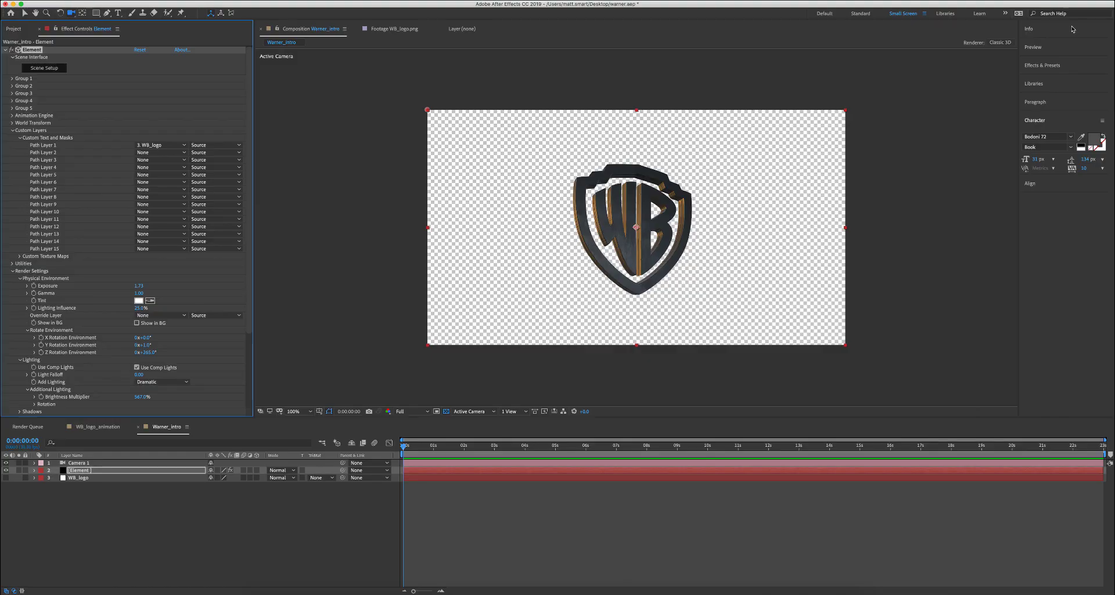
# Step: Orbit the camera around the ringed logo in the composition and turn off the transparency grid
pyautogui.moveTo(731, 259); pyautogui.dragTo(704, 256)
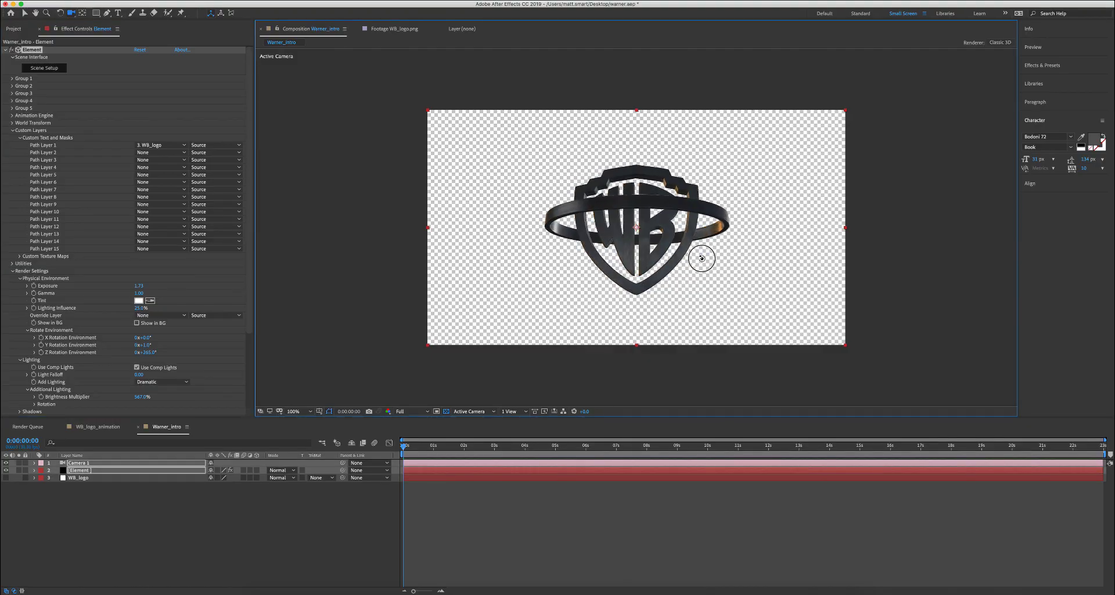
pyautogui.click(446, 411)
pyautogui.moveTo(696, 302)
pyautogui.mouseDown()
pyautogui.moveTo(680, 300)
pyautogui.moveTo(730, 302)
pyautogui.moveTo(708, 304)
pyautogui.mouseUp()
# Step: Reopen the Element scene setup and narrow the ring's X scale to about 271%
pyautogui.click(53, 68)
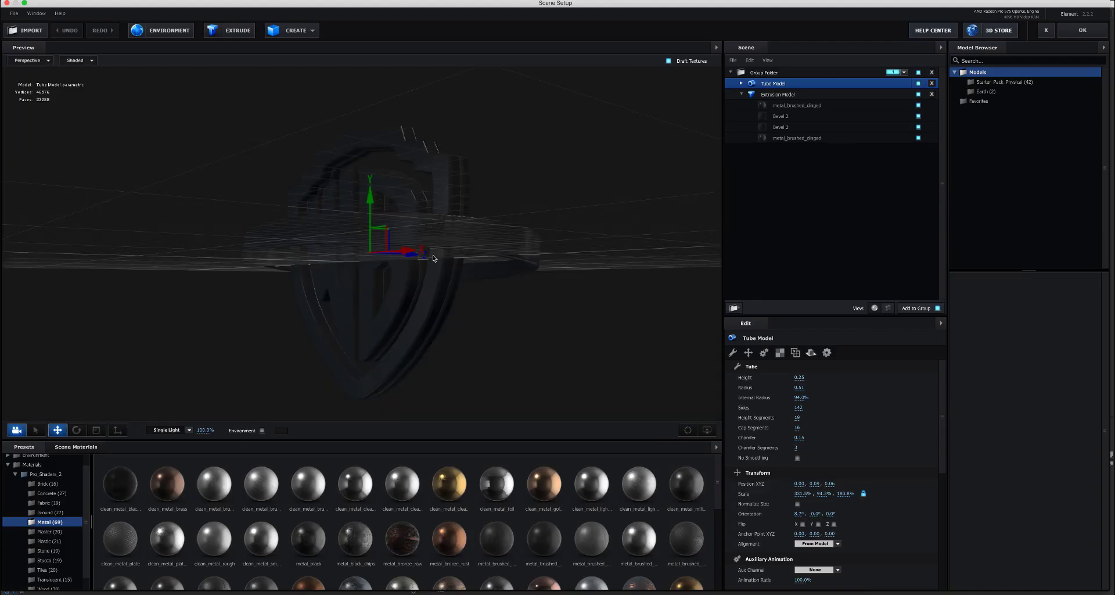
pyautogui.moveTo(512, 326); pyautogui.dragTo(526, 334)
pyautogui.press('r')
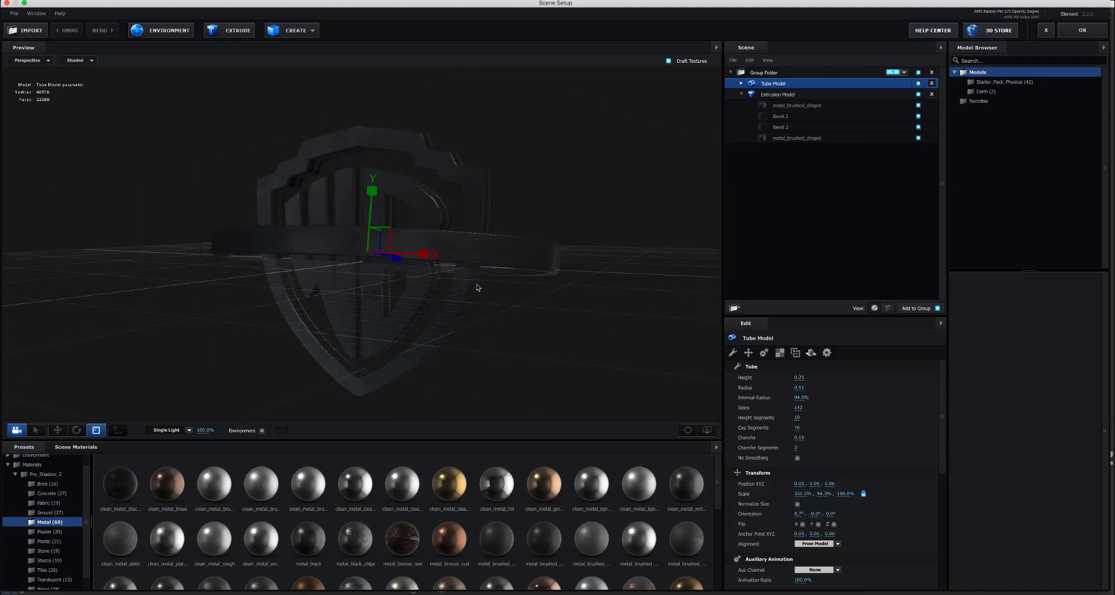
pyautogui.moveTo(416, 255); pyautogui.dragTo(400, 255)
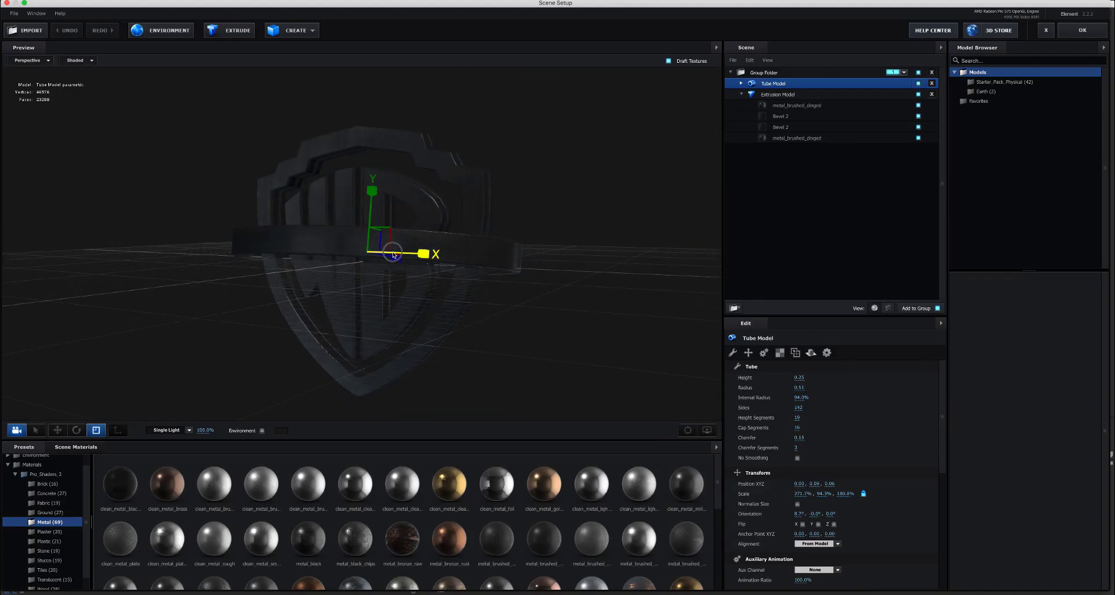
pyautogui.moveTo(490, 353); pyautogui.dragTo(508, 349)
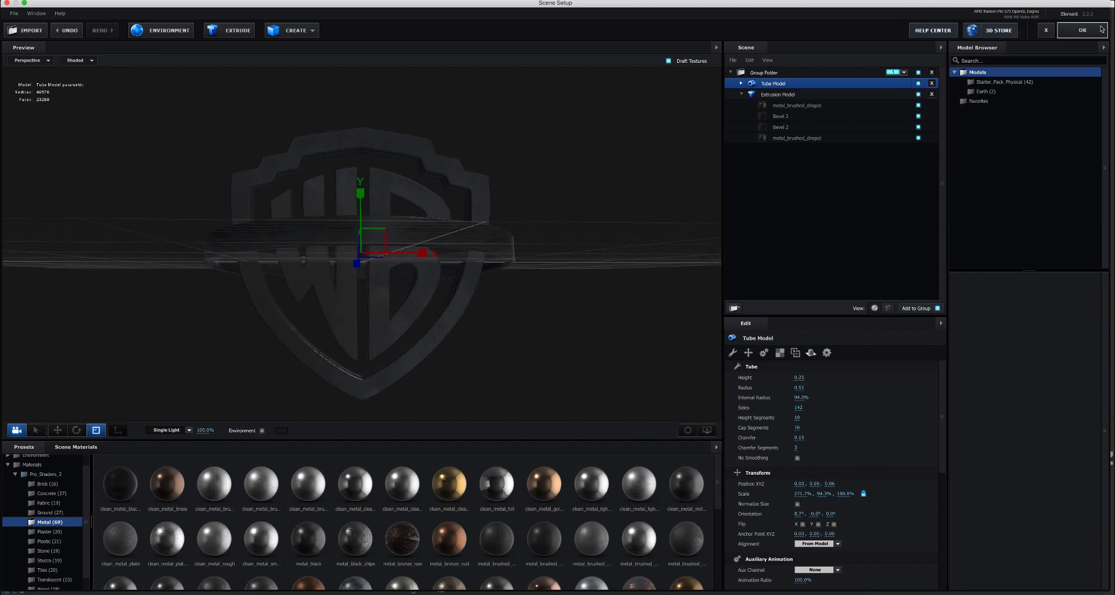
# Step: Raise the ring's Y scale to about 117.6% in the Element scene setup and accept the scene changes
pyautogui.click(1101, 30)
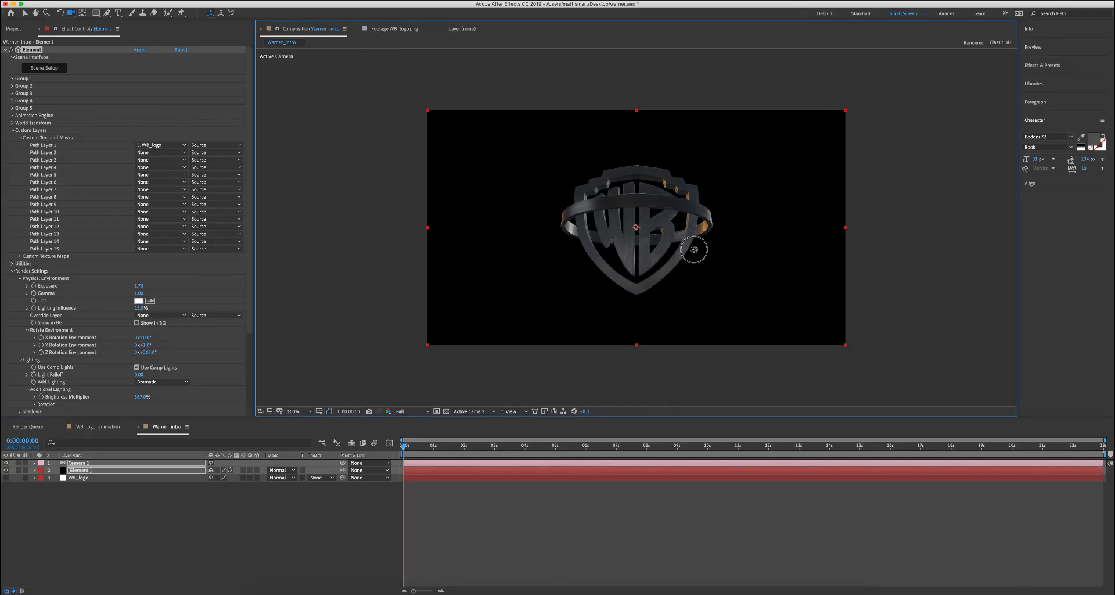
pyautogui.click(57, 70)
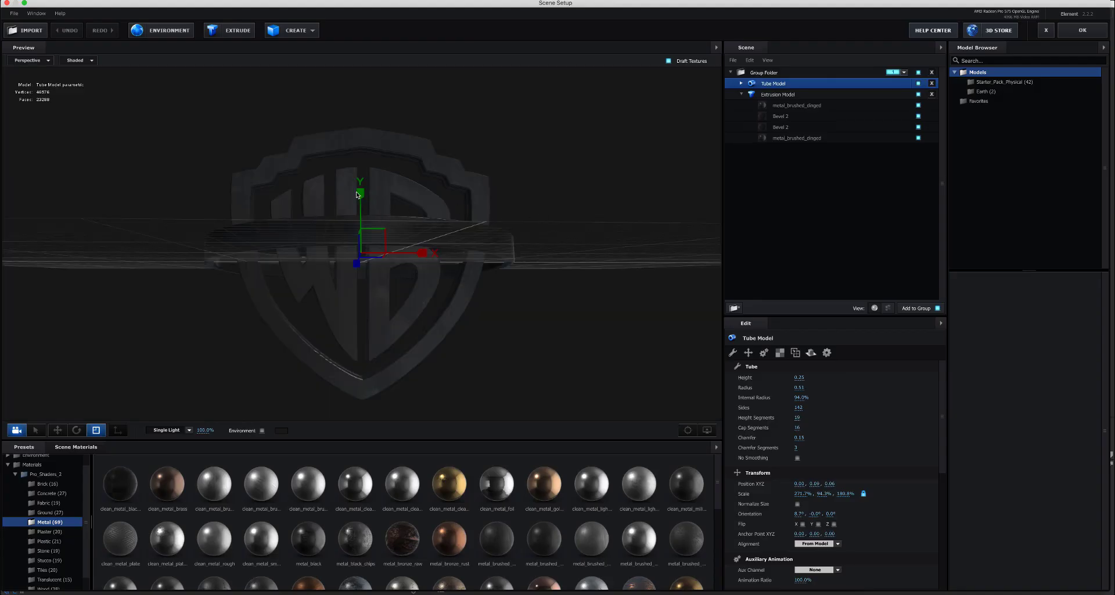
pyautogui.moveTo(359, 194); pyautogui.dragTo(360, 183)
pyautogui.click(1093, 35)
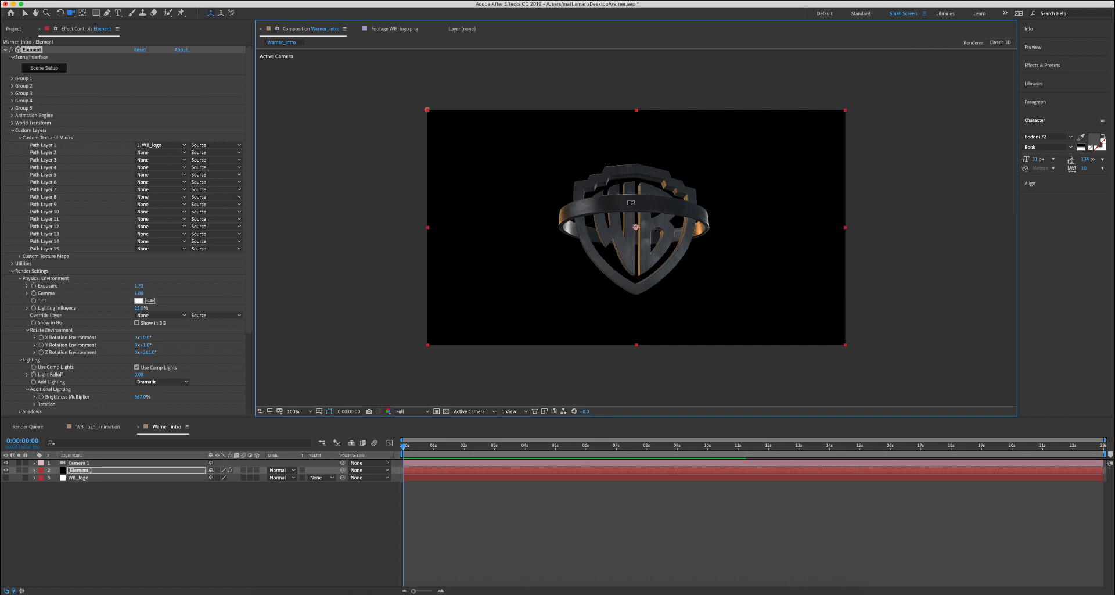
# Step: Add a text layer reading "WHATEVER I LIKE" and place it above the WB logo
pyautogui.click(299, 503)
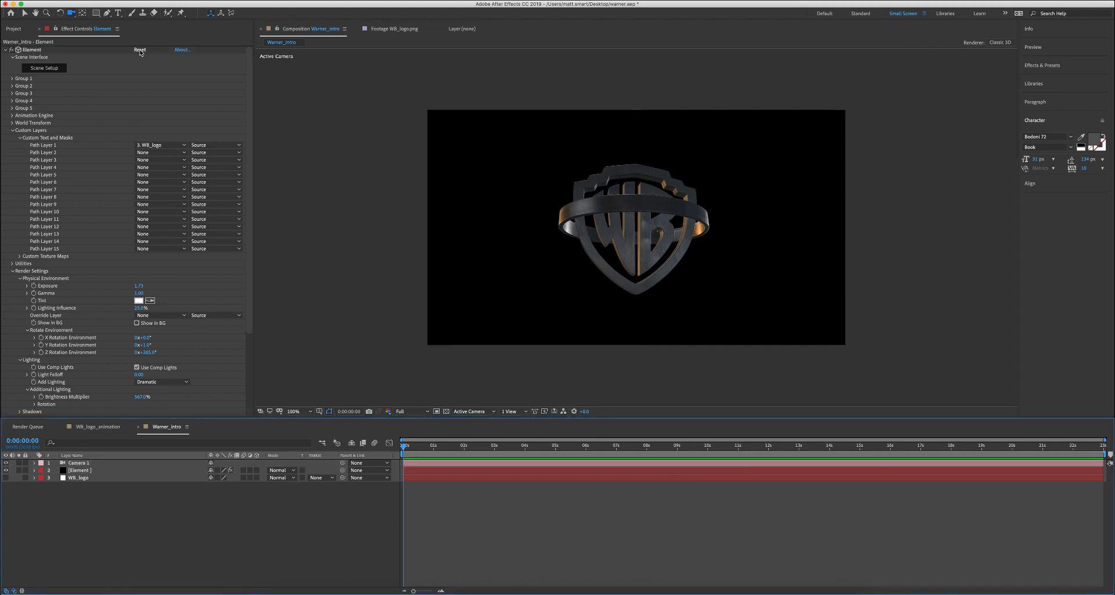
pyautogui.click(118, 14)
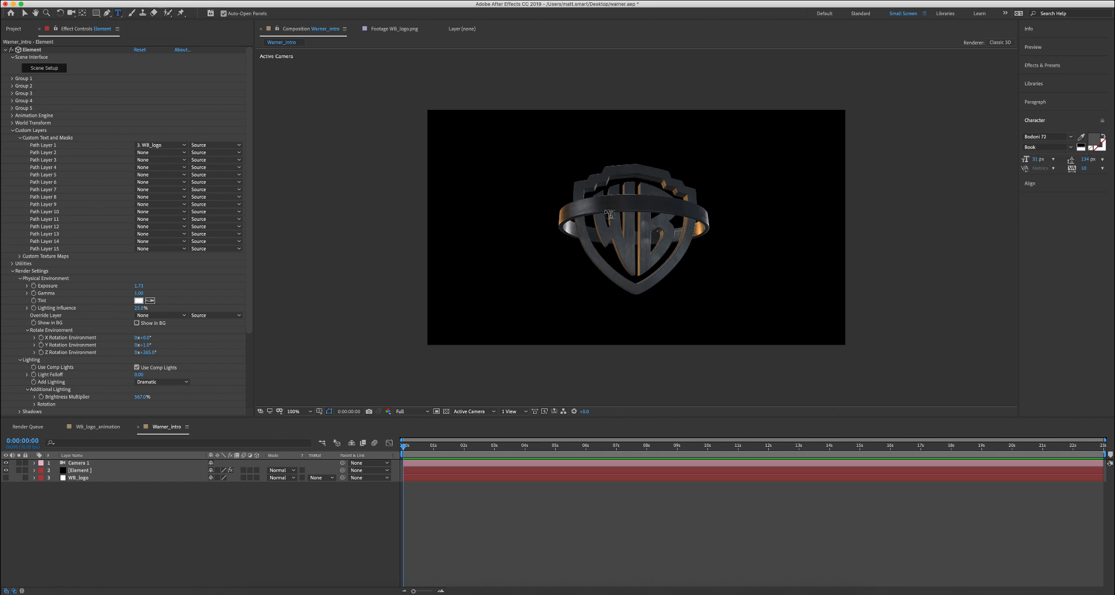
pyautogui.click(556, 139)
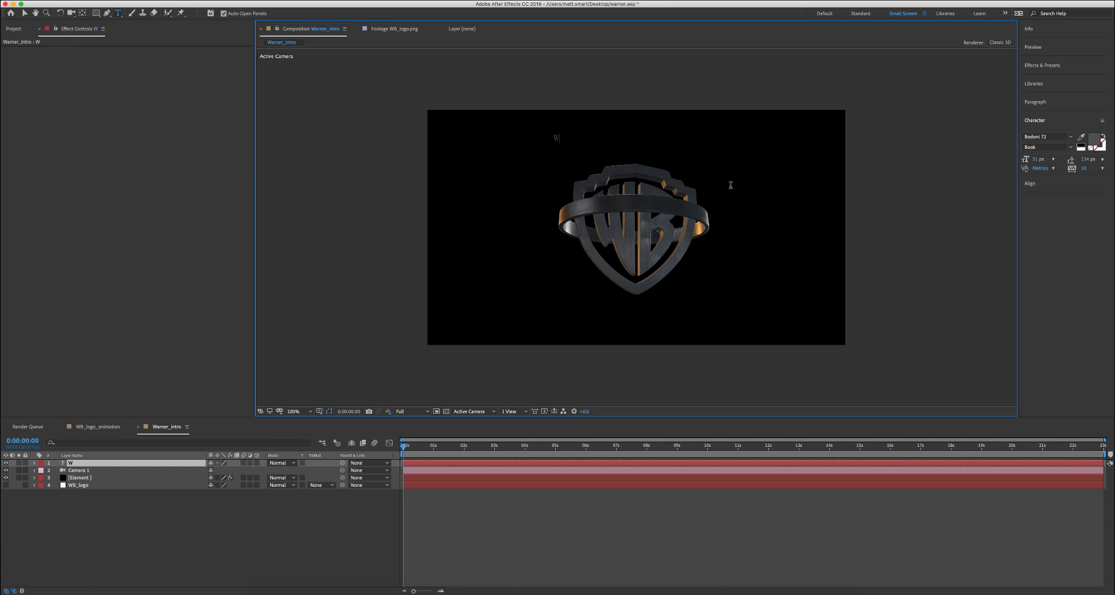
pyautogui.write('HATEVER I LIKE')
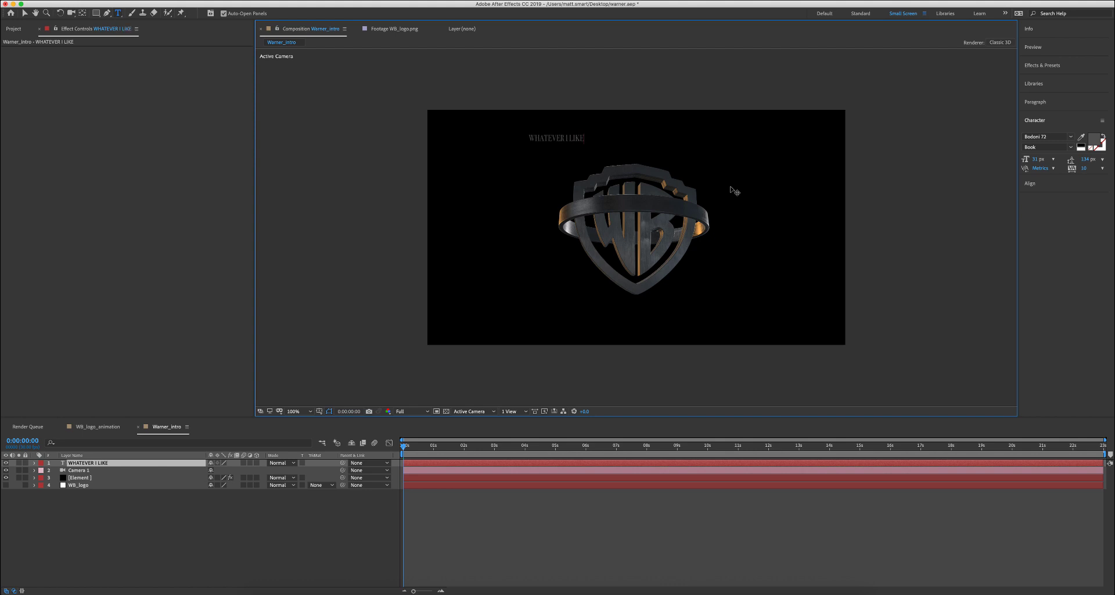
pyautogui.click(25, 11)
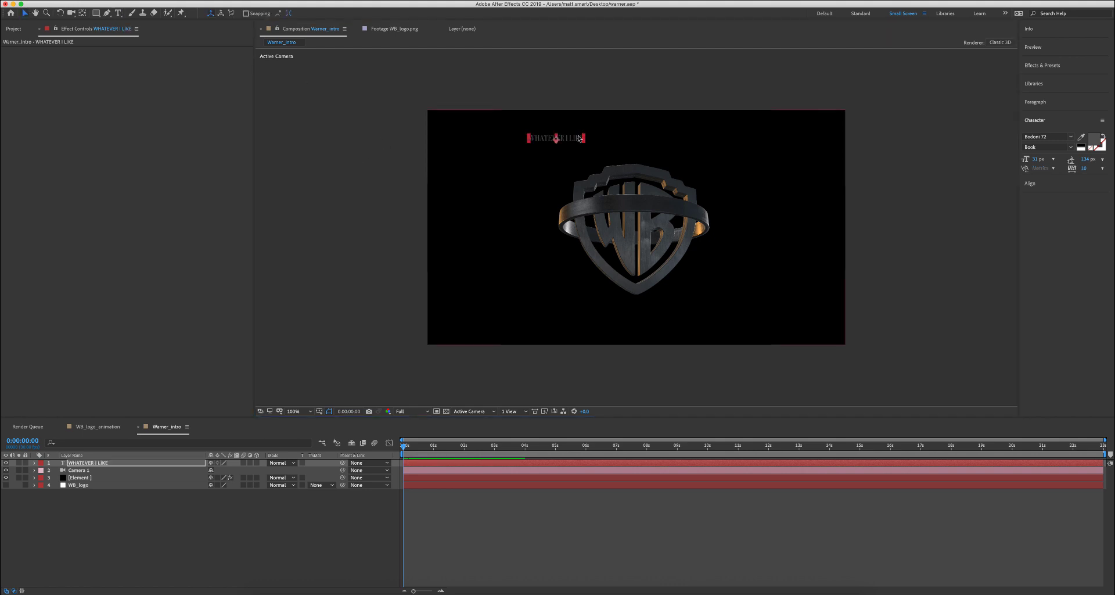
pyautogui.moveTo(580, 139); pyautogui.dragTo(631, 132)
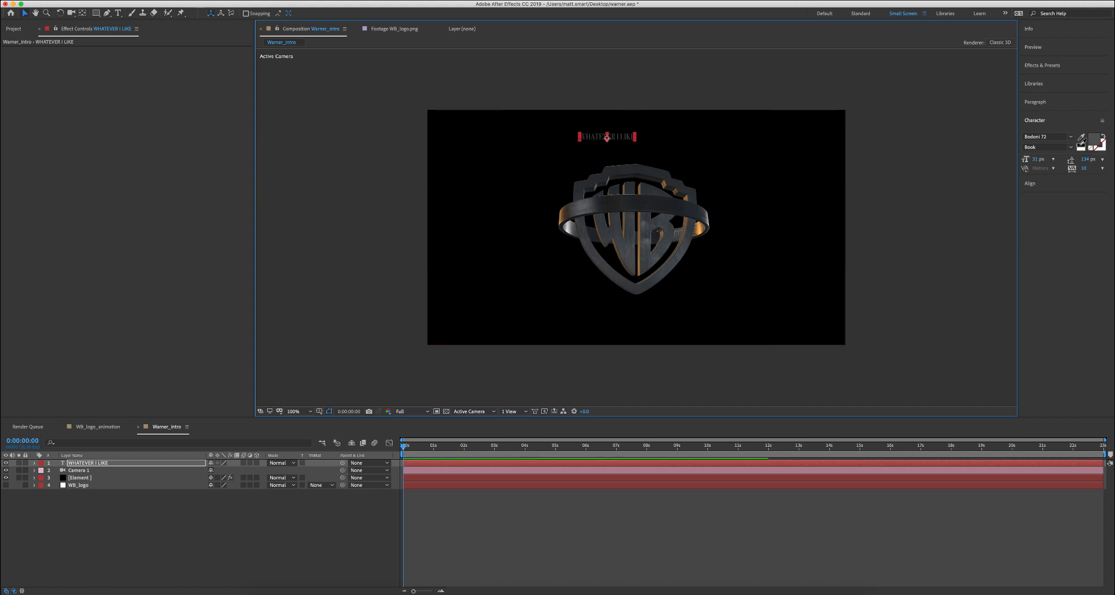
# Step: Change the text's font to Iowan Old Style and shift it to sit centred above the logo
pyautogui.click(1071, 138)
pyautogui.scroll(-3, 981, 238)
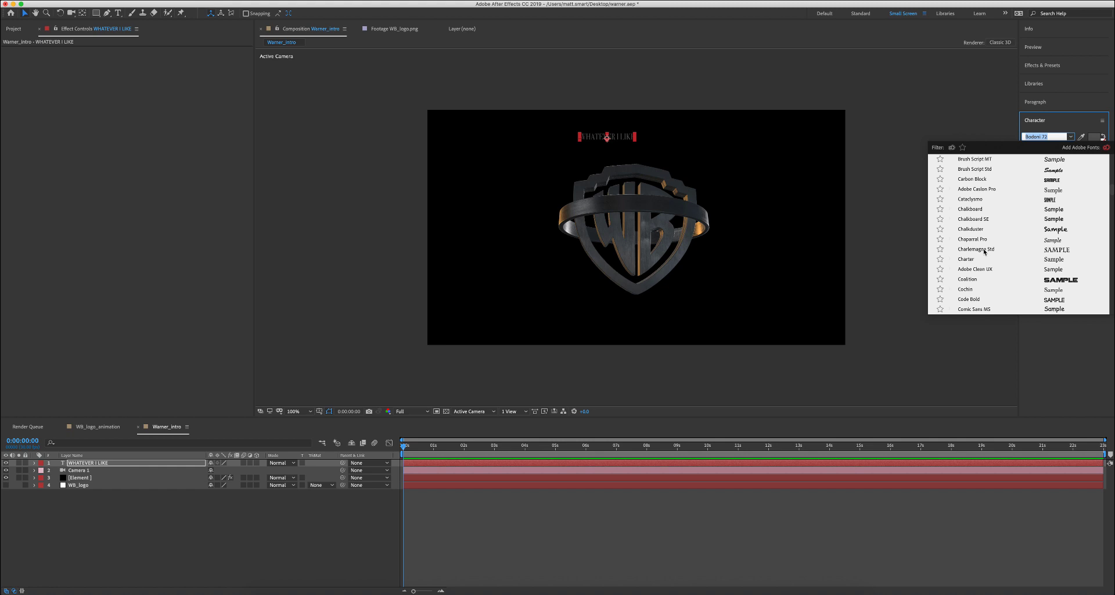
pyautogui.scroll(-5, 985, 251)
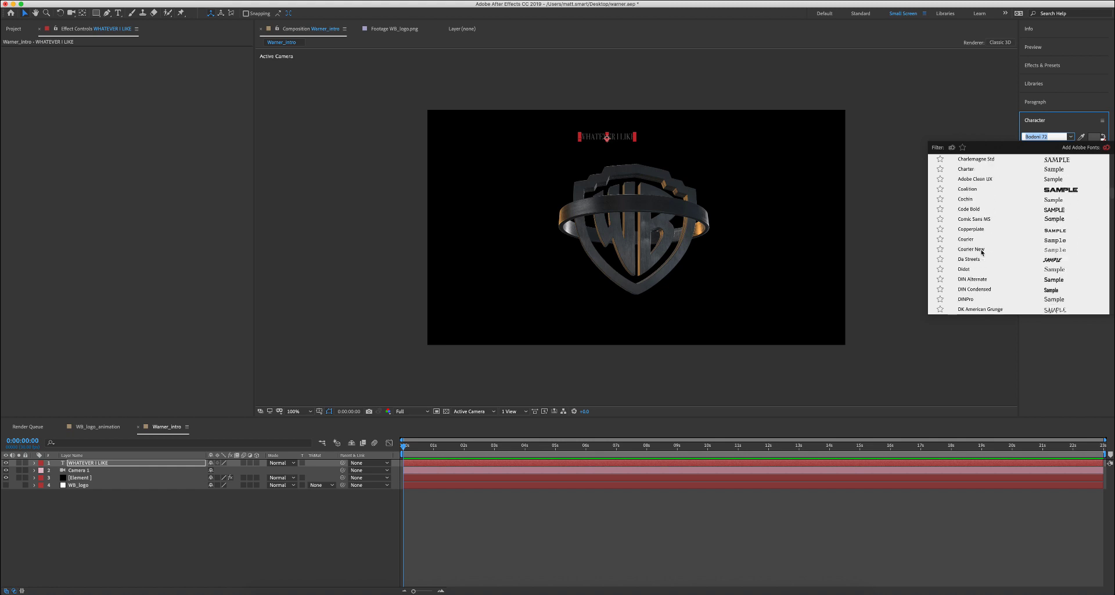
pyautogui.scroll(-6, 981, 251)
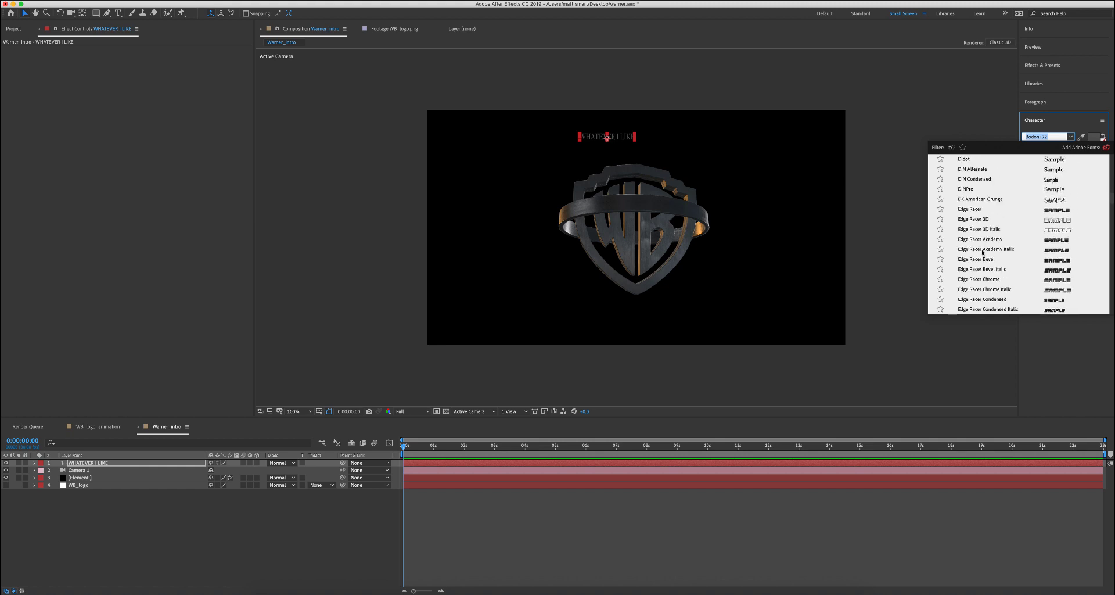
pyautogui.scroll(-9, 983, 252)
pyautogui.scroll(-15, 983, 252)
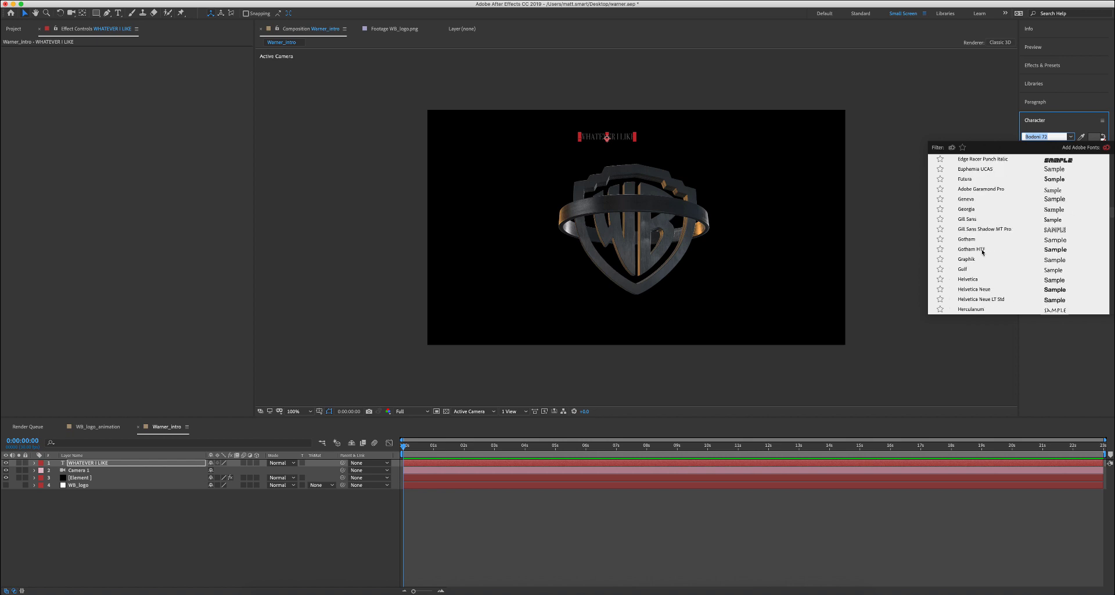
pyautogui.scroll(2, 983, 252)
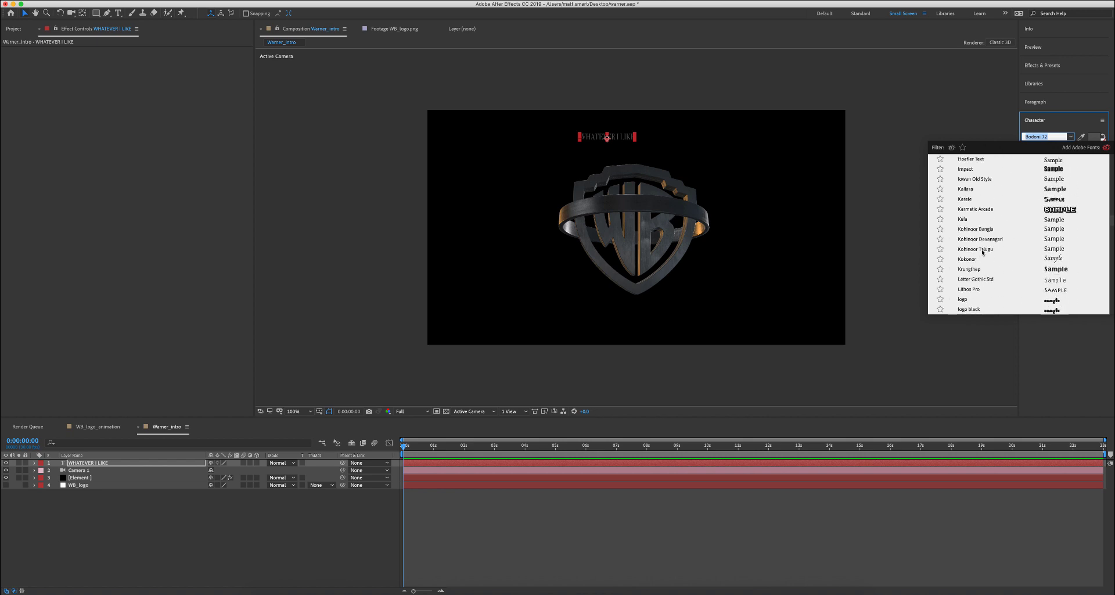
pyautogui.click(970, 181)
pyautogui.moveTo(631, 136); pyautogui.dragTo(651, 137)
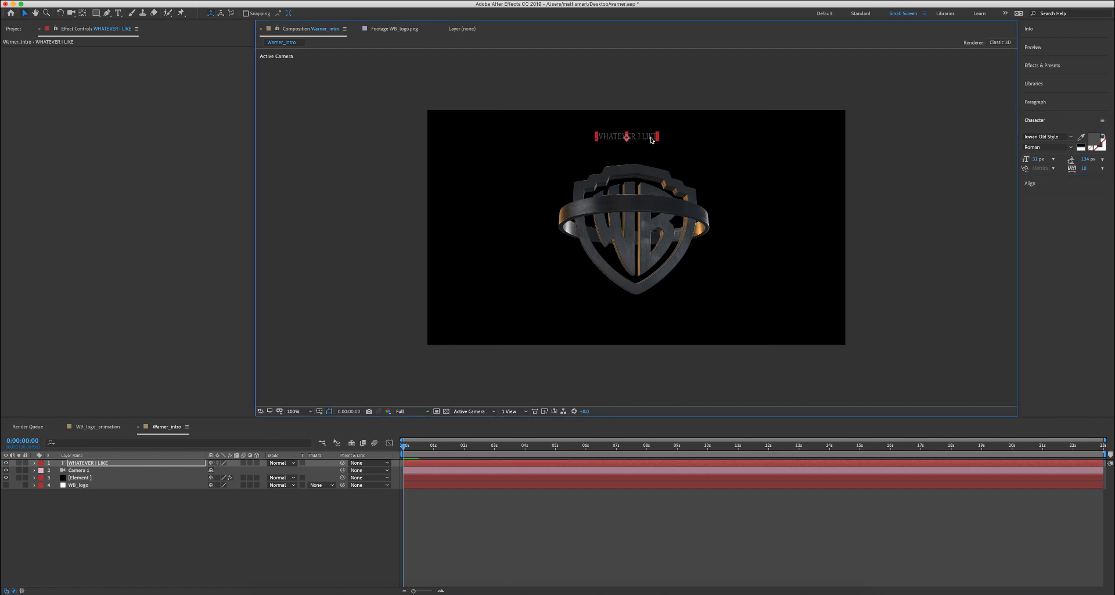
# Step: Move the WHATEVER I LIKE layer below WB_logo in the layer stack and set its font style to Bold
pyautogui.moveTo(84, 463); pyautogui.dragTo(39, 487)
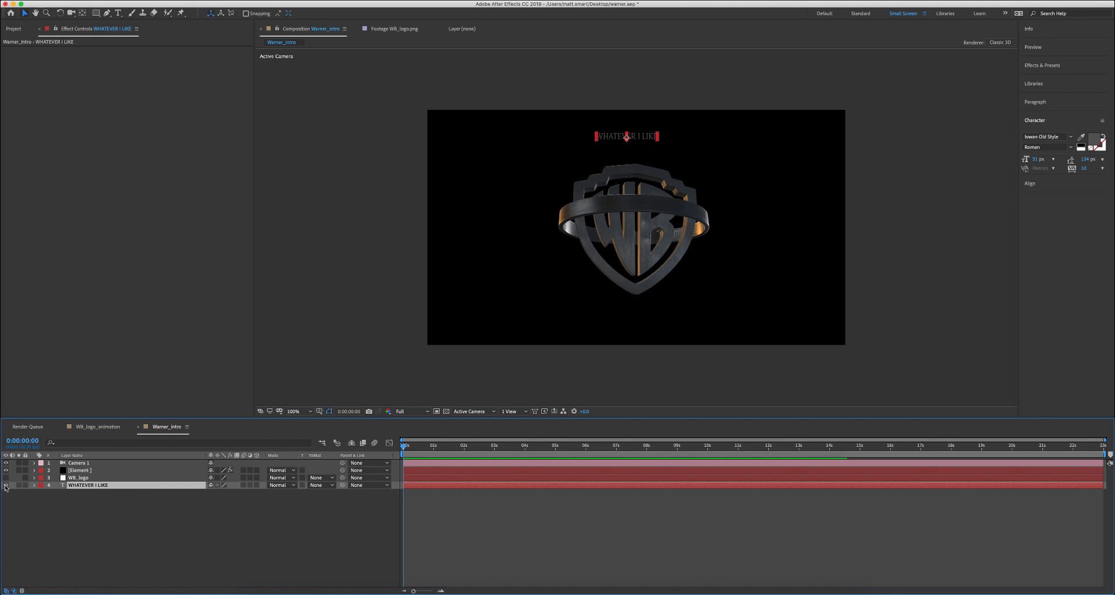
pyautogui.click(1070, 147)
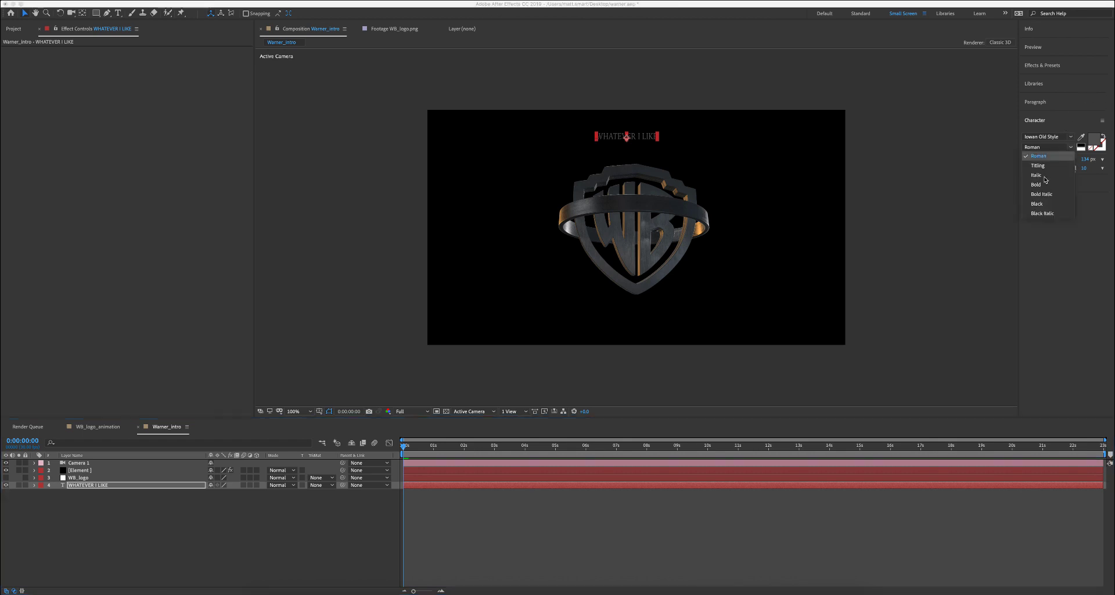
pyautogui.click(1040, 184)
pyautogui.click(652, 493)
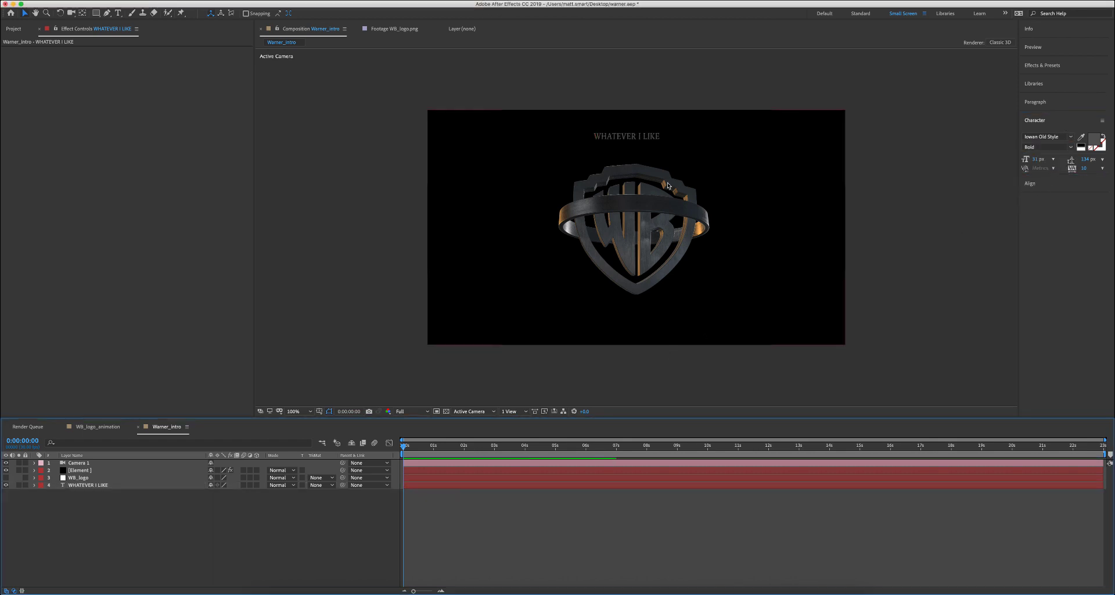
# Step: Hide the WHATEVER I LIKE layer and assign it as Element's custom Path Layer 2
pyautogui.click(629, 140)
pyautogui.click(71, 492)
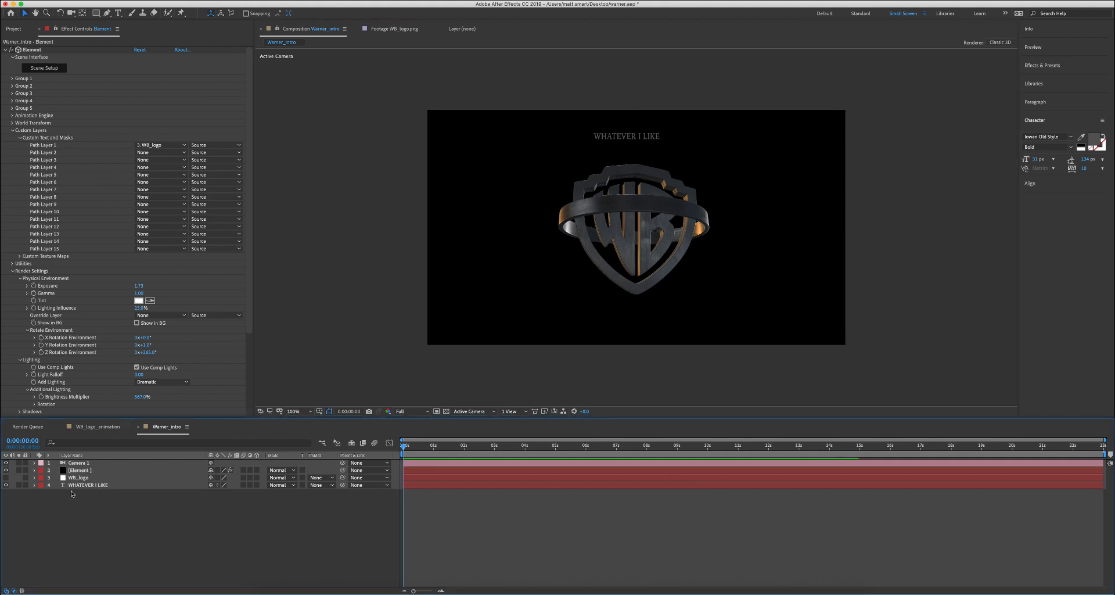
pyautogui.click(6, 485)
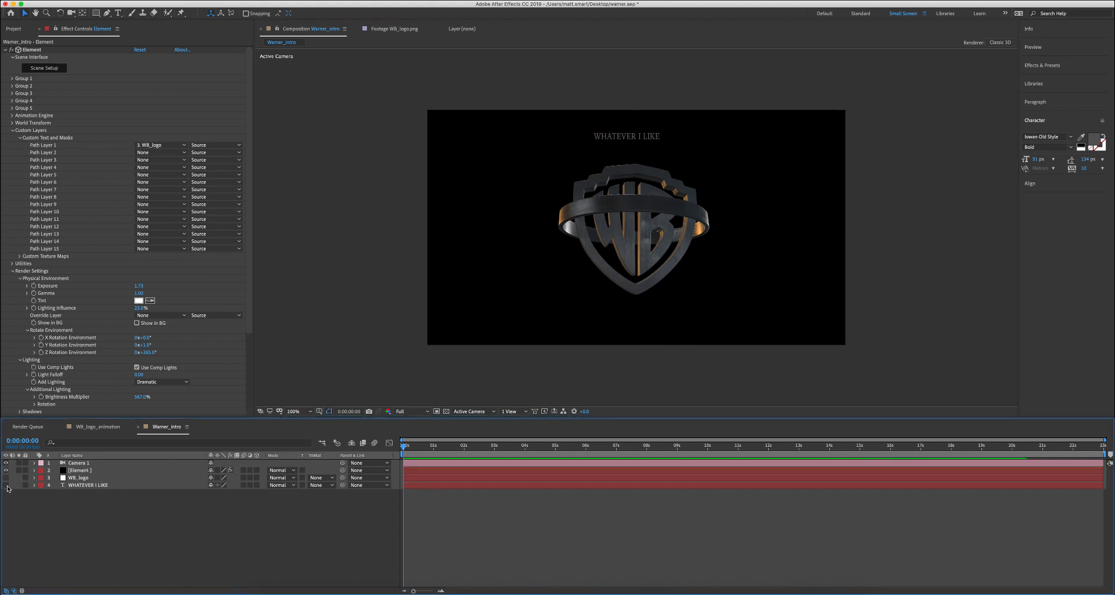
pyautogui.click(96, 472)
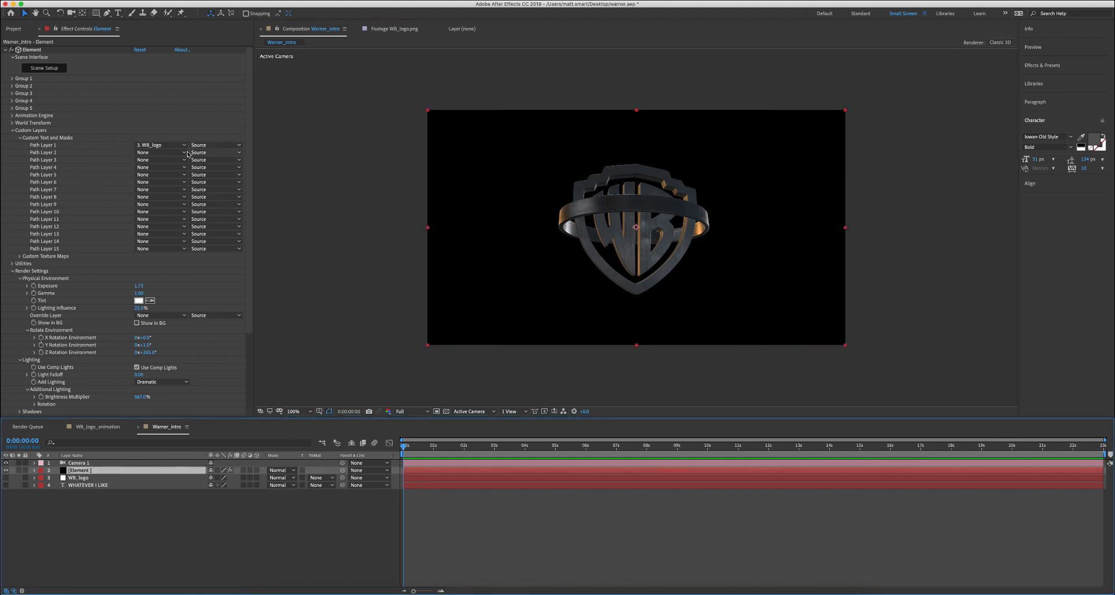
pyautogui.click(160, 152)
pyautogui.click(159, 191)
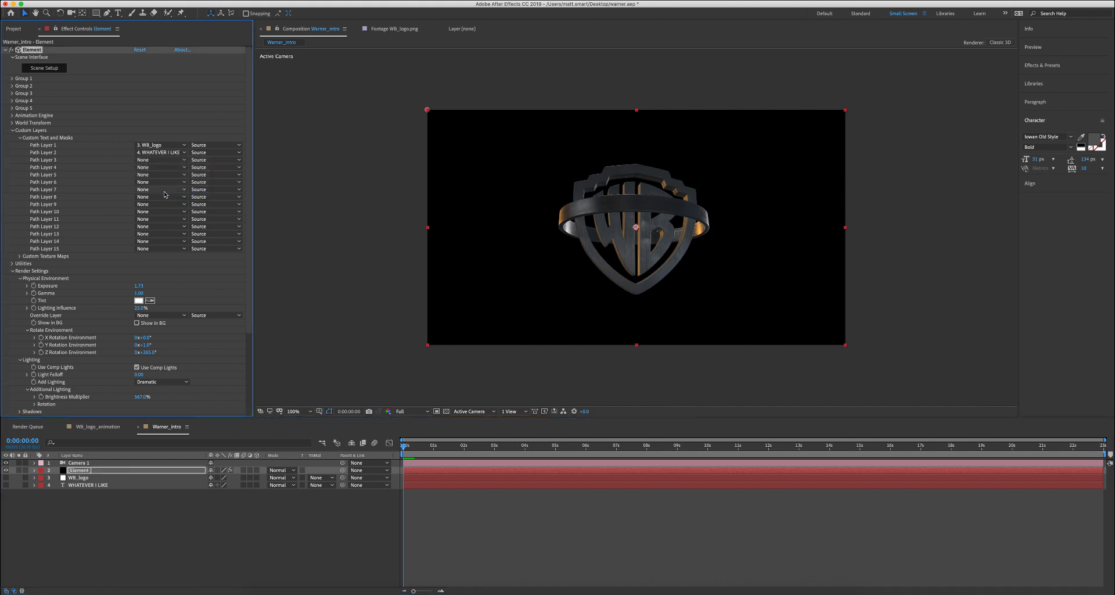
# Step: Add a second group folder below the first in the Element scene setup and assign it to group 2
pyautogui.click(45, 69)
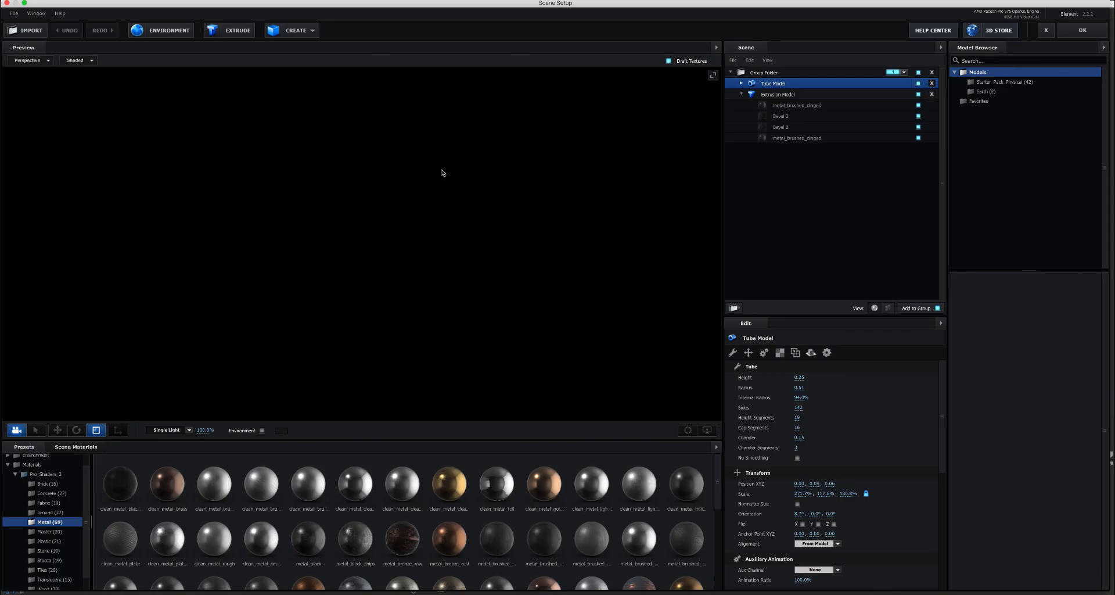
pyautogui.moveTo(604, 293); pyautogui.dragTo(591, 289)
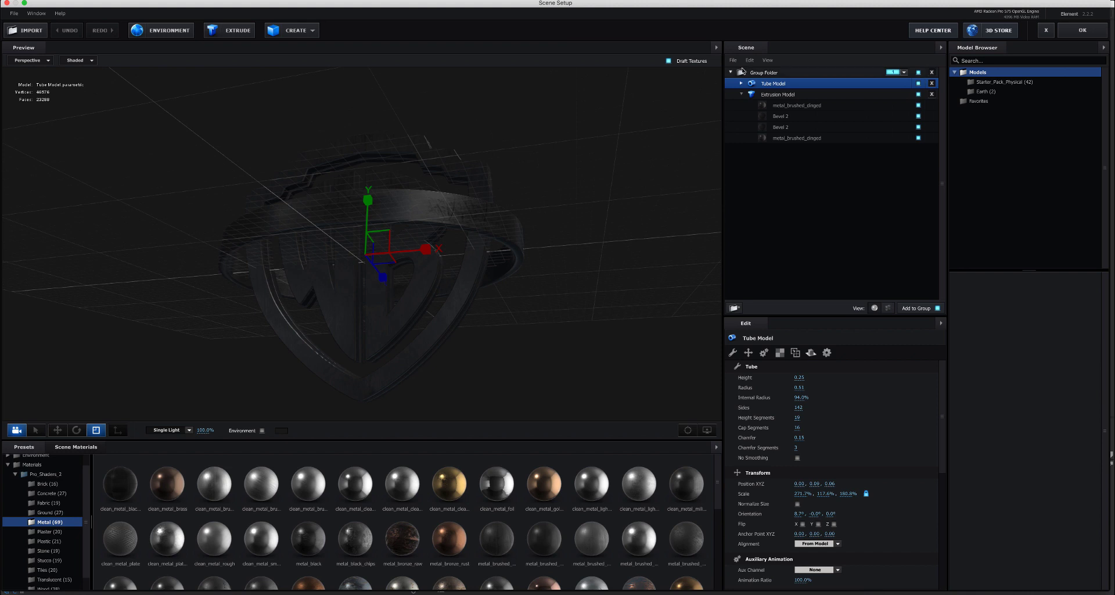
pyautogui.click(731, 75)
pyautogui.click(731, 74)
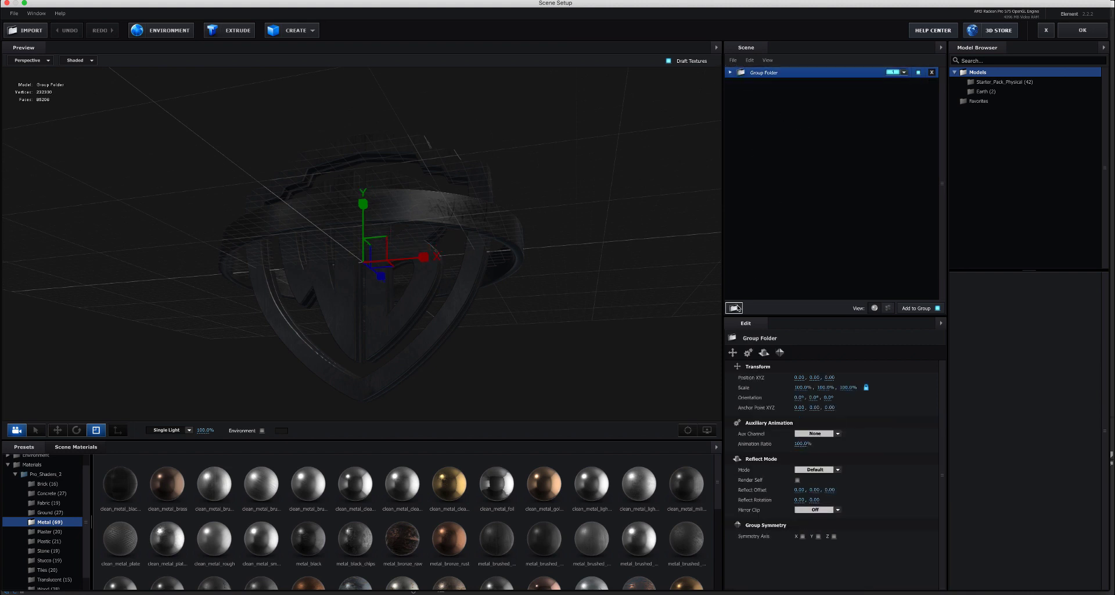
pyautogui.click(735, 308)
pyautogui.moveTo(794, 80); pyautogui.dragTo(793, 208)
pyautogui.click(895, 149)
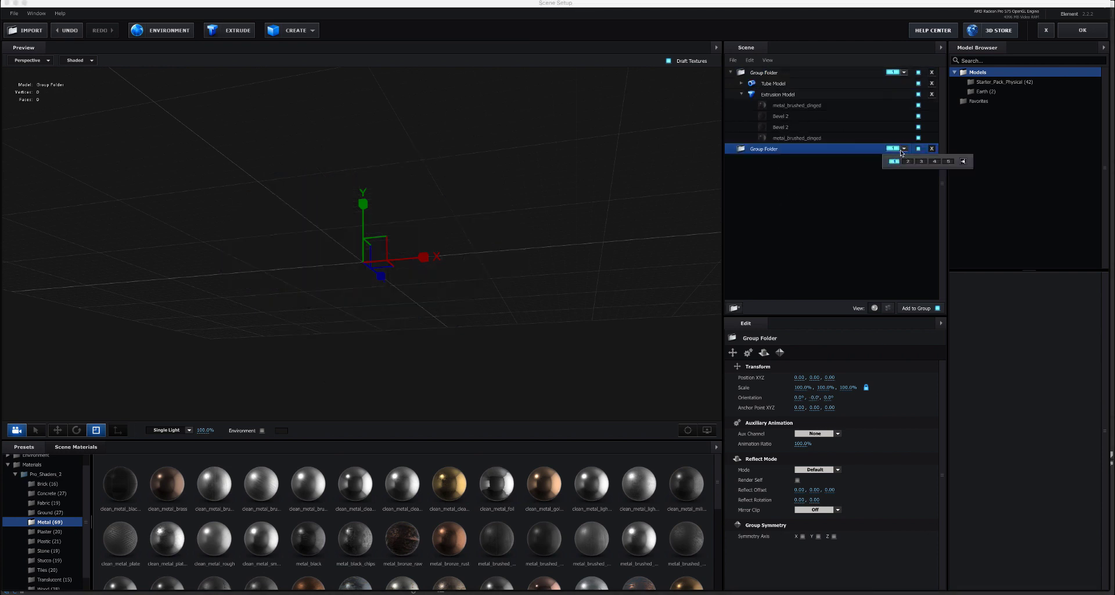
pyautogui.click(849, 182)
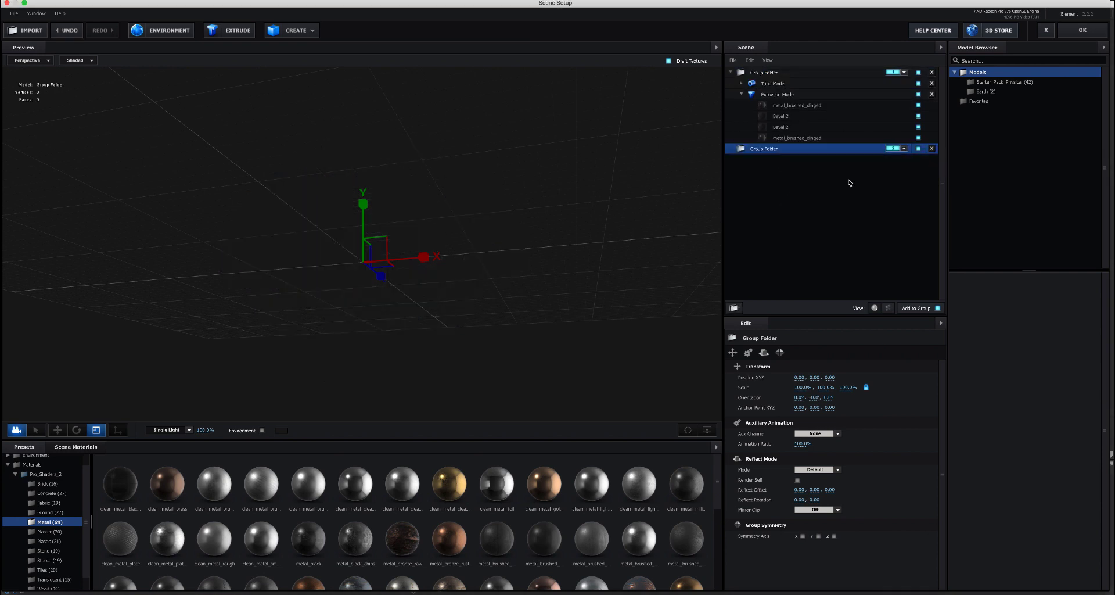
# Step: Create an extrusion model in the second group folder and set its custom path to Custom Path 2
pyautogui.click(235, 30)
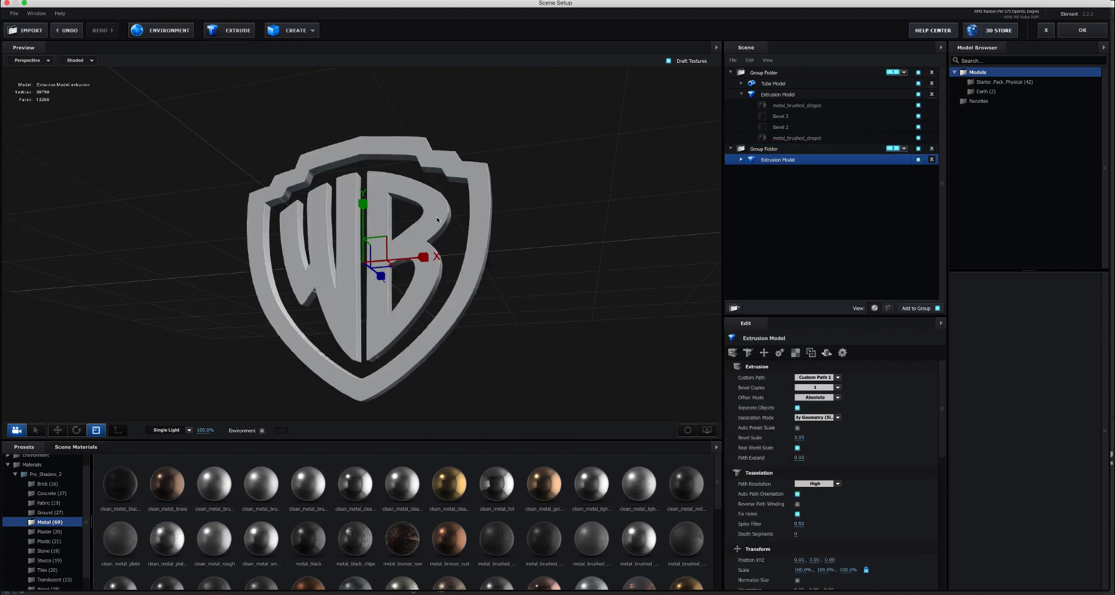
pyautogui.click(833, 379)
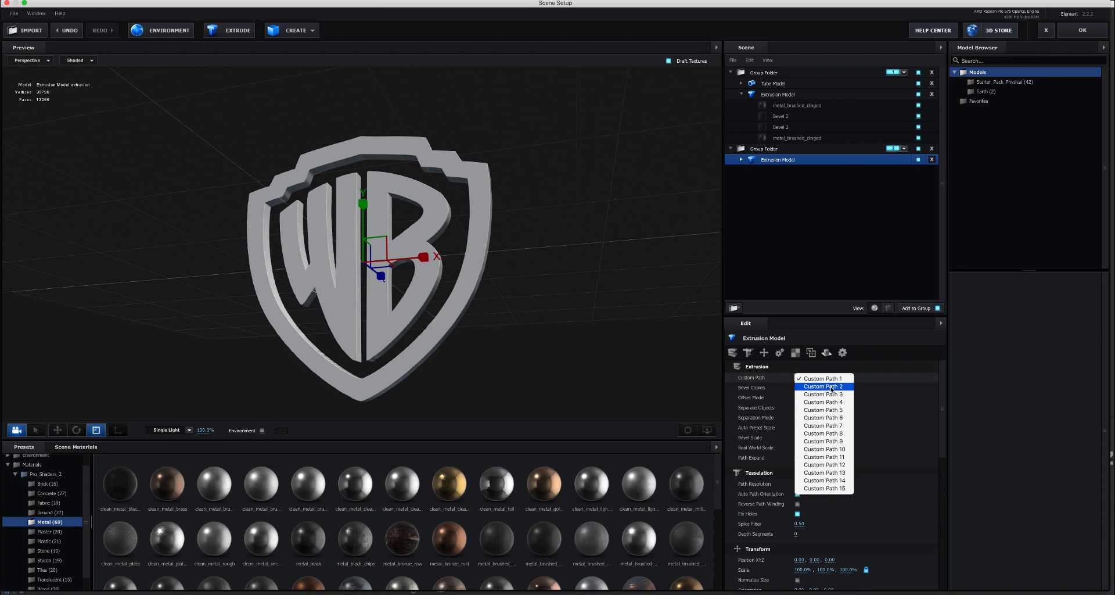
pyautogui.click(832, 386)
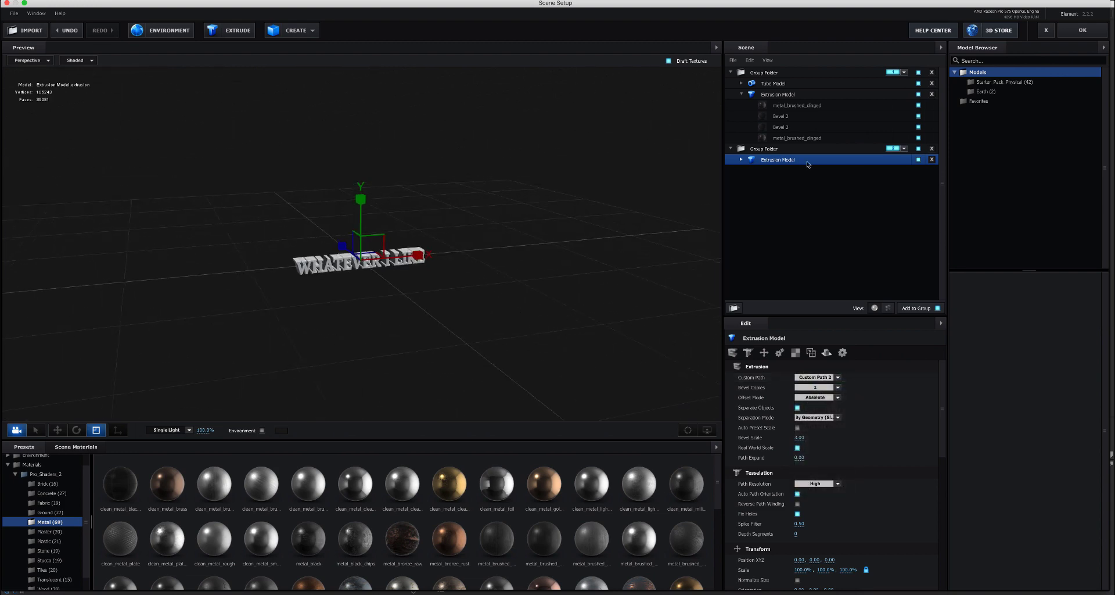
# Step: Move the extruded text forward along Z in front of the logo, accept the scene and orbit the camera to check it
pyautogui.click(1075, 33)
pyautogui.moveTo(420, 263); pyautogui.dragTo(355, 257)
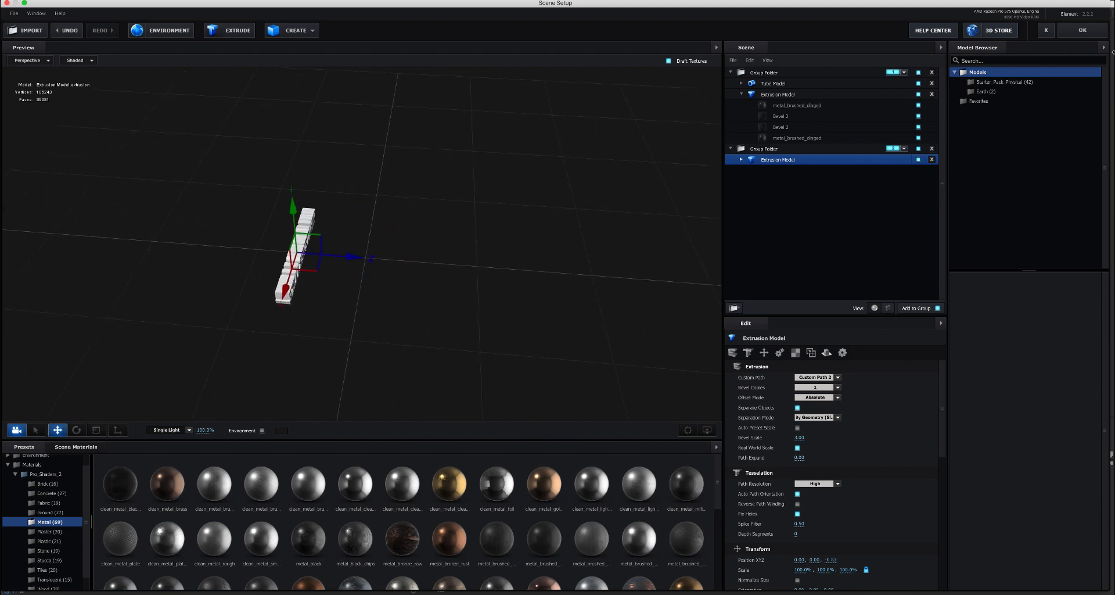
pyautogui.click(1079, 31)
pyautogui.press('c')
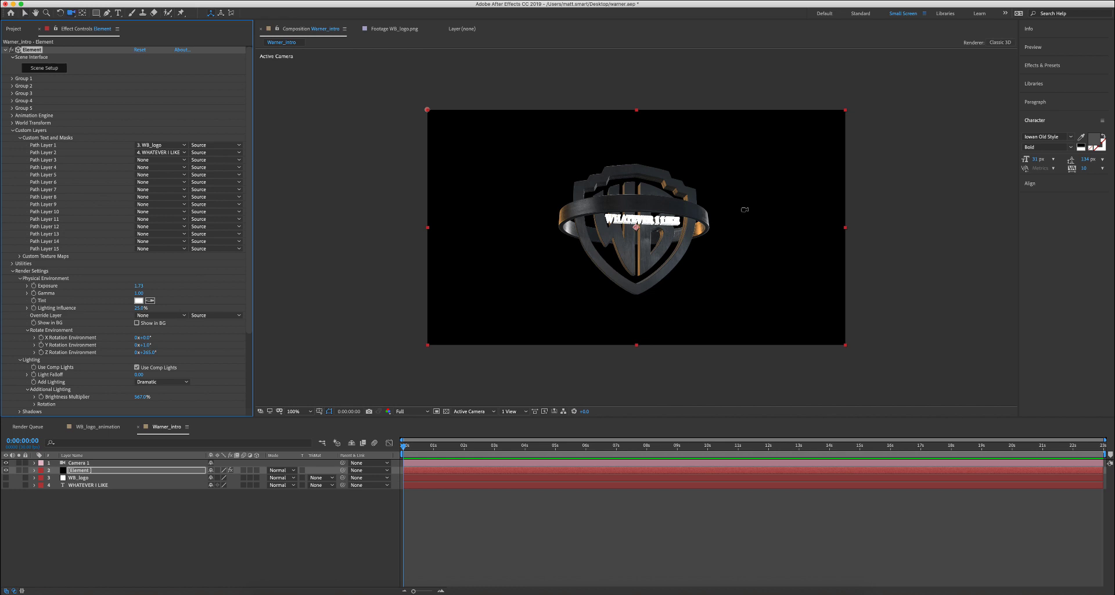
pyautogui.moveTo(734, 210); pyautogui.dragTo(720, 244)
# Step: Reopen the Element scene setup and apply a dark clean metal material from the Pro_Shaders_2 Metal presets to the extruded text
pyautogui.click(57, 69)
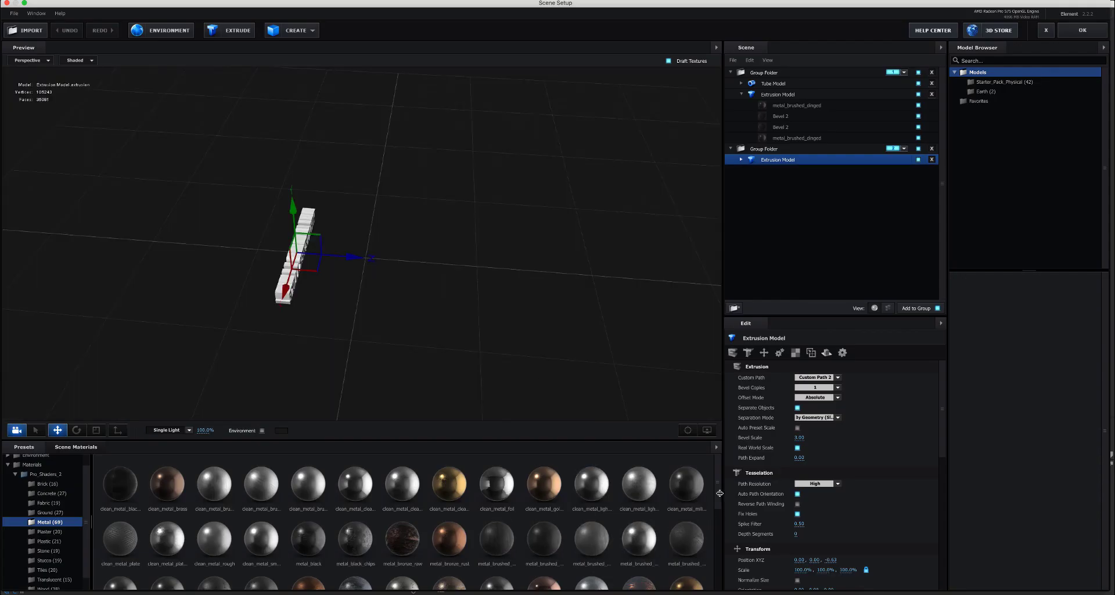
pyautogui.moveTo(695, 509); pyautogui.dragTo(290, 279)
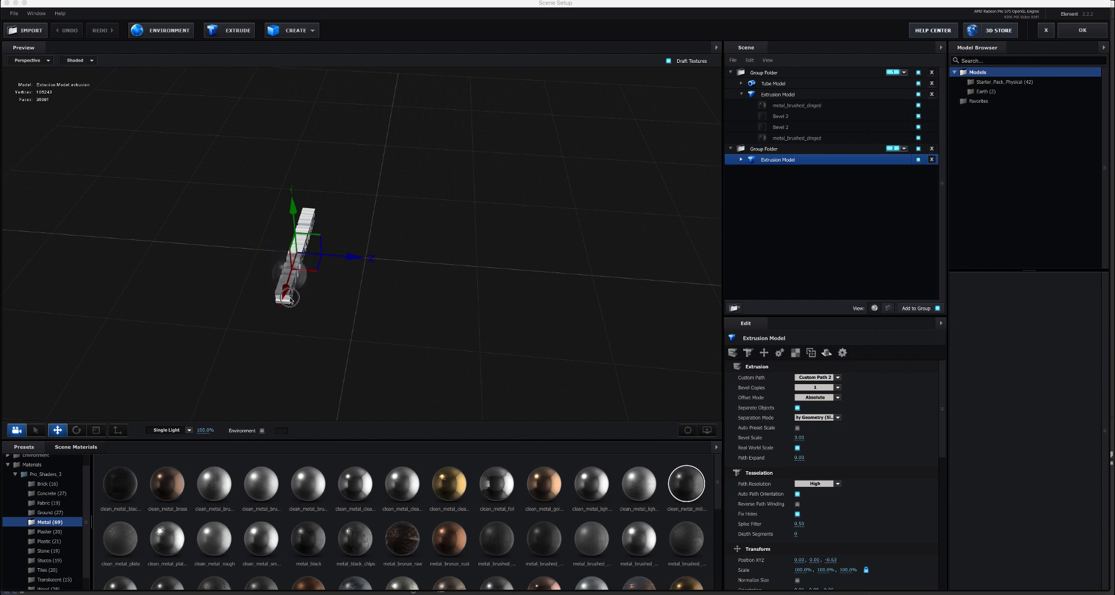
pyautogui.moveTo(287, 353); pyautogui.dragTo(336, 321)
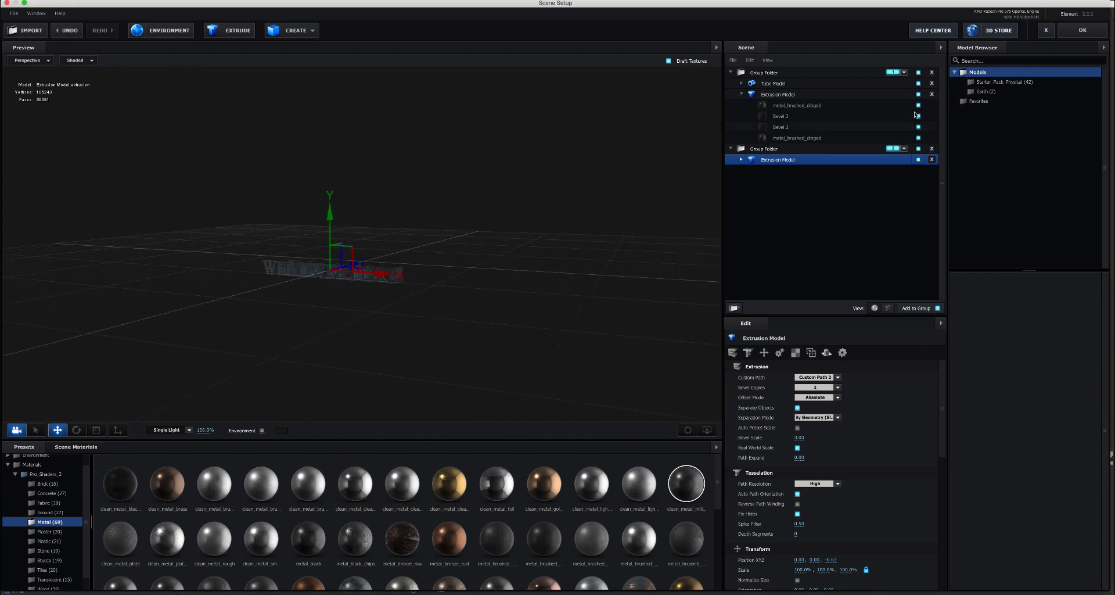
# Step: Move the extruded text along Z to -0.73 in the Element scene setup, accept the scene and check its placement against the ring
pyautogui.click(1072, 33)
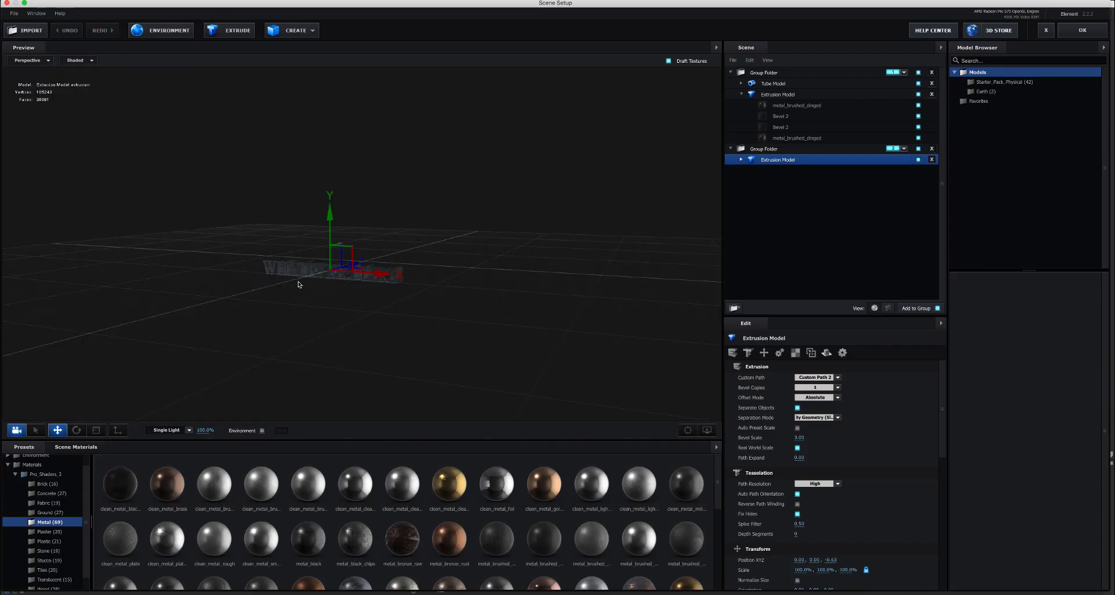
pyautogui.moveTo(298, 284); pyautogui.dragTo(349, 260)
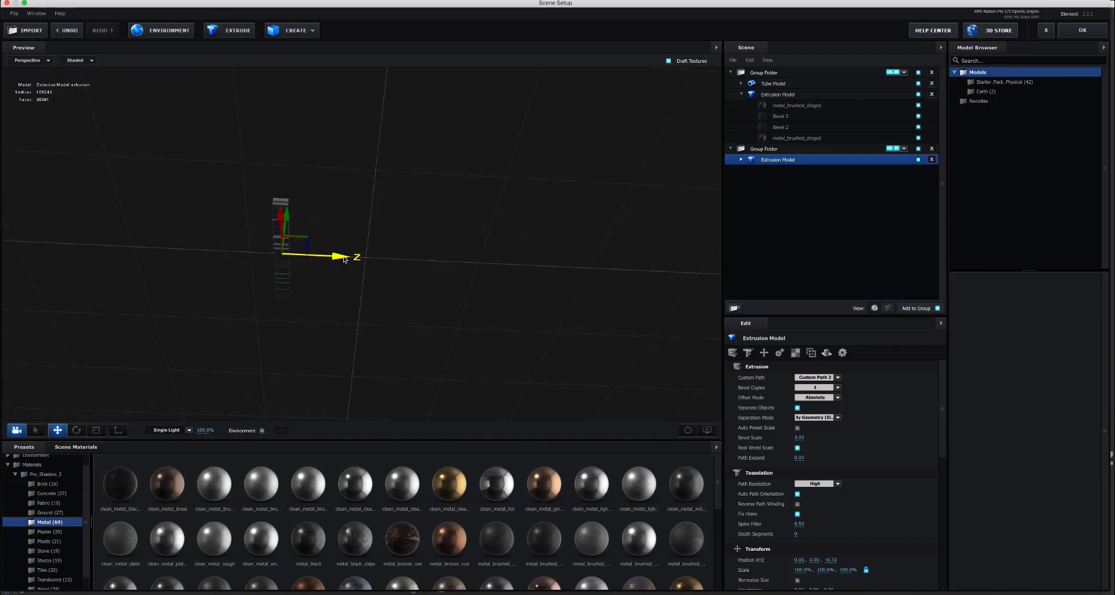
pyautogui.click(1083, 31)
pyautogui.moveTo(589, 283); pyautogui.dragTo(565, 286)
# Step: Enable Deform and Bend on the X axis in Group 2's Particle Look settings
pyautogui.click(12, 86)
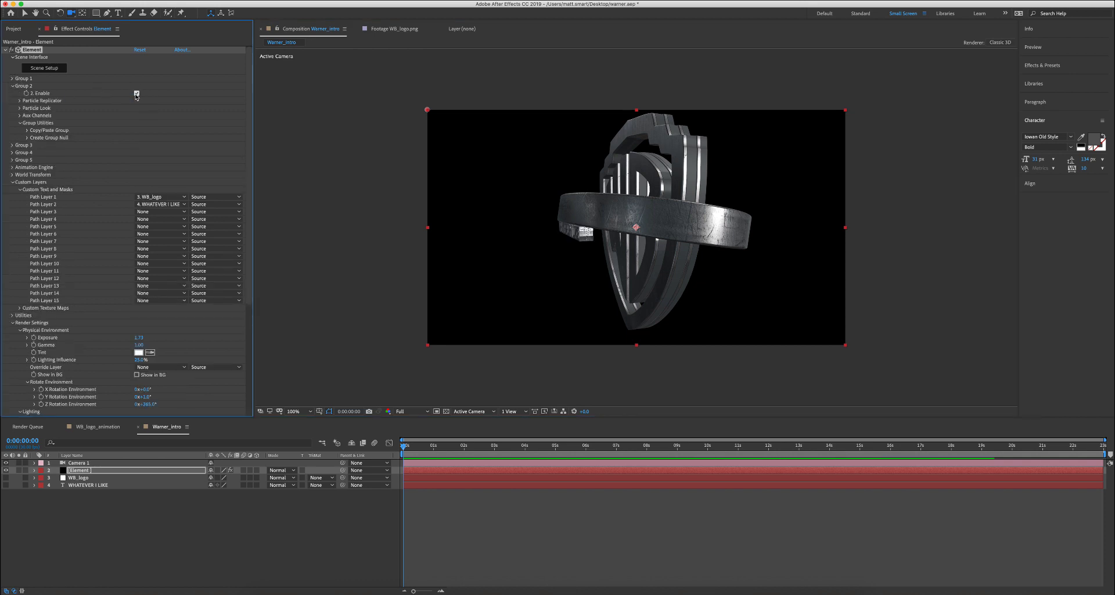
pyautogui.click(20, 101)
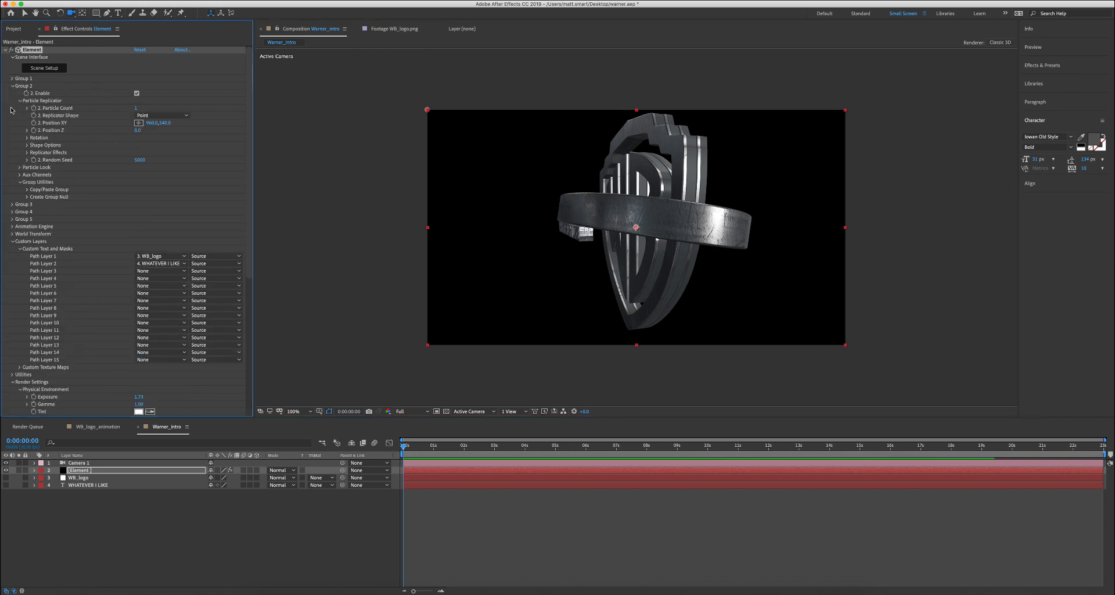
pyautogui.click(19, 167)
pyautogui.click(27, 234)
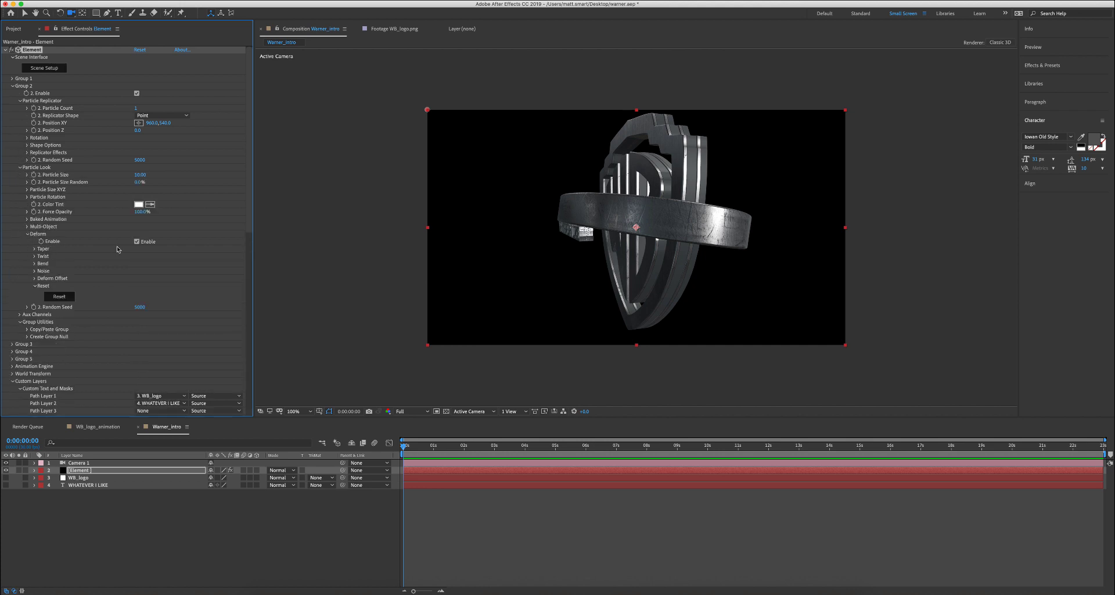
pyautogui.click(34, 263)
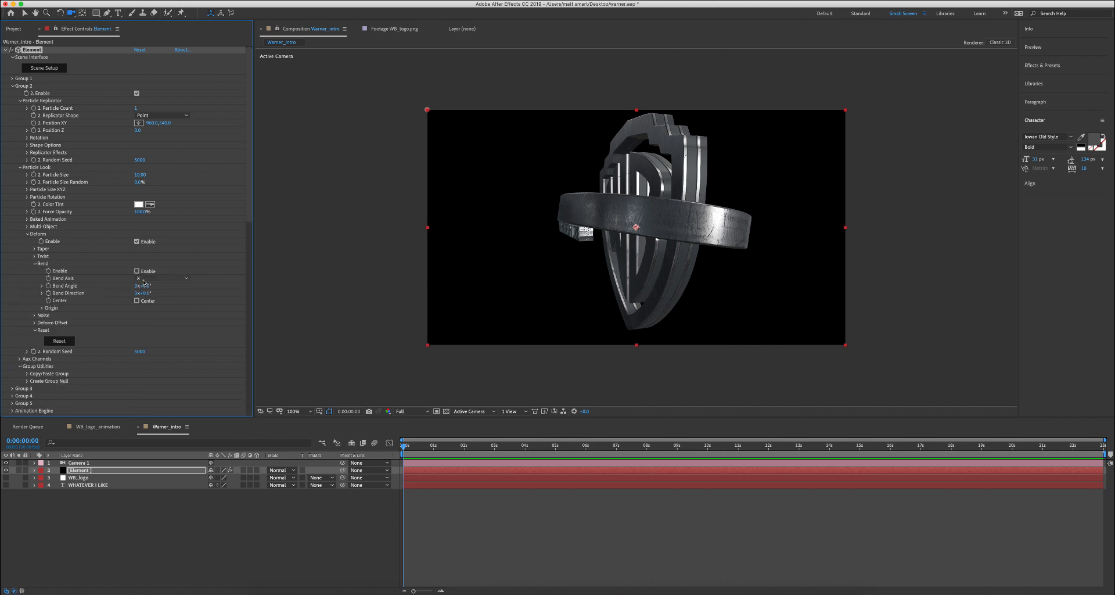
pyautogui.moveTo(562, 238); pyautogui.dragTo(557, 238)
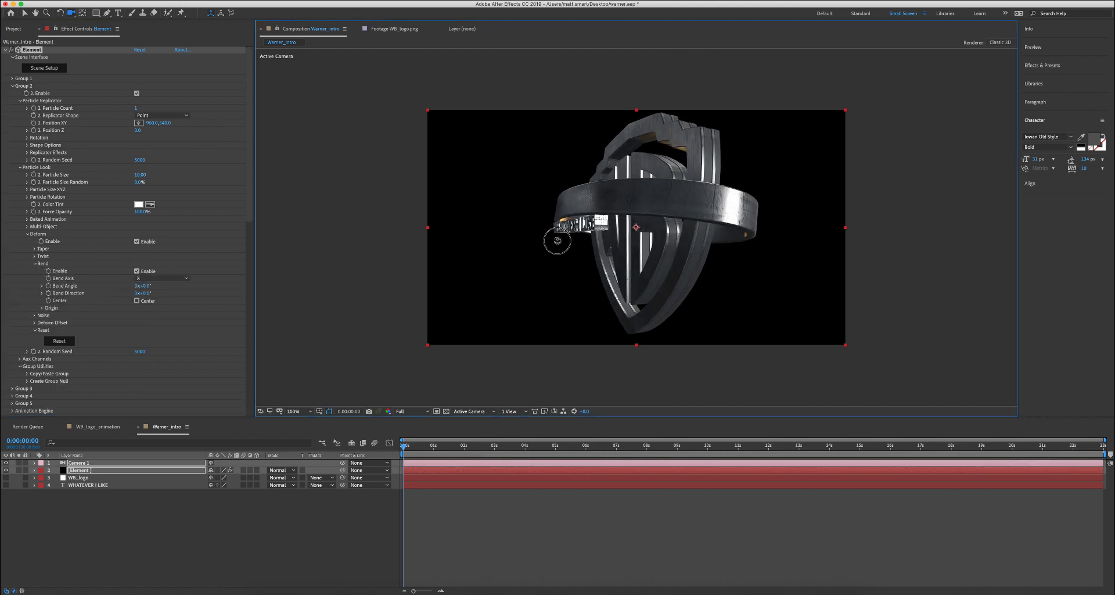
# Step: Bend the text group by setting Bend Angle to 35° and Bend Direction to 83°
pyautogui.moveTo(151, 287); pyautogui.dragTo(174, 288)
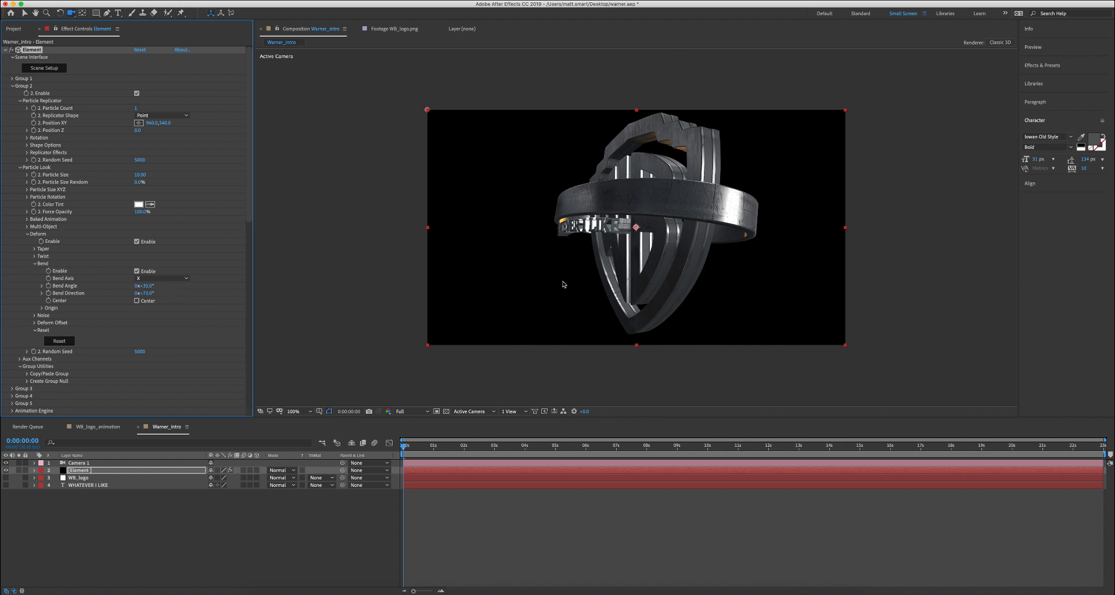
pyautogui.moveTo(563, 281); pyautogui.dragTo(673, 272)
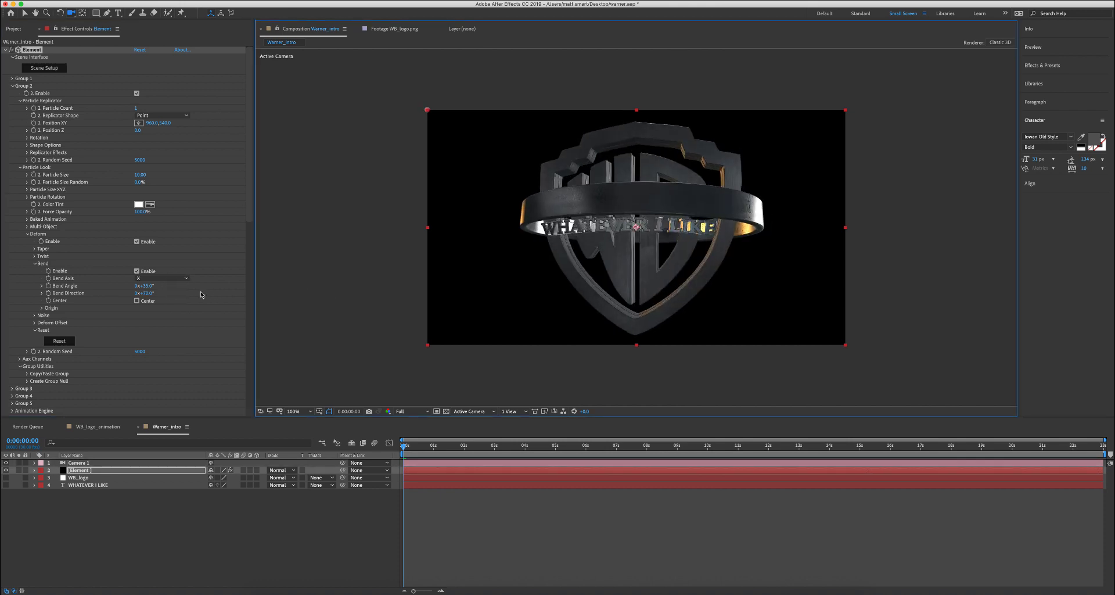
pyautogui.moveTo(149, 295); pyautogui.dragTo(152, 292)
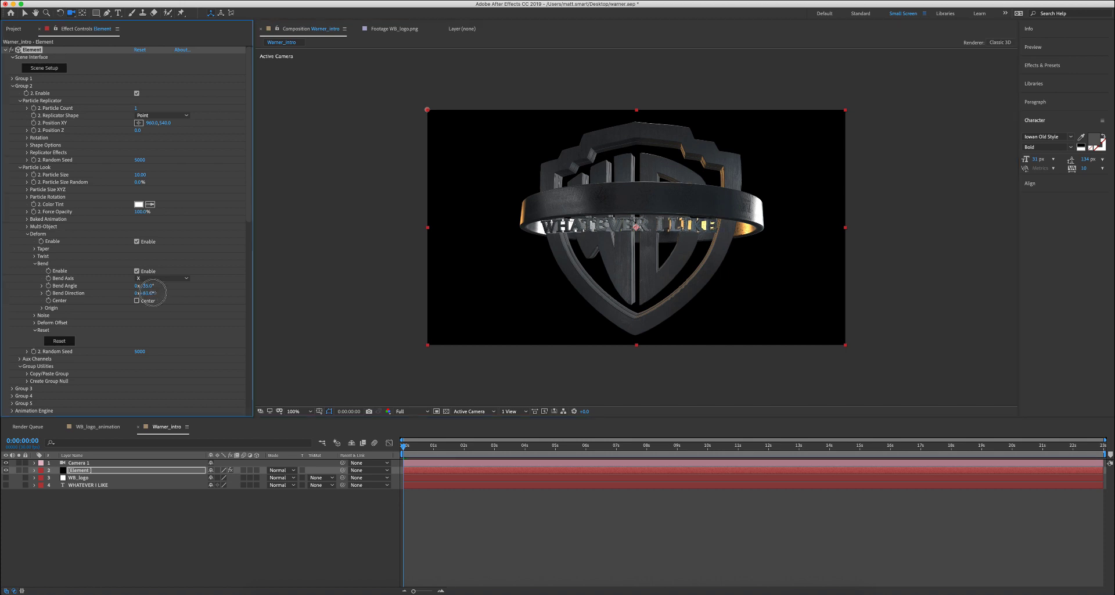
# Step: Tilt the text group to match the ring by setting Group 2's X Rotation to -17°
pyautogui.click(26, 138)
pyautogui.moveTo(148, 160); pyautogui.dragTo(146, 133)
pyautogui.press('super+z')
pyautogui.press('super+z')
pyautogui.press('super+z')
pyautogui.moveTo(605, 243); pyautogui.dragTo(533, 272)
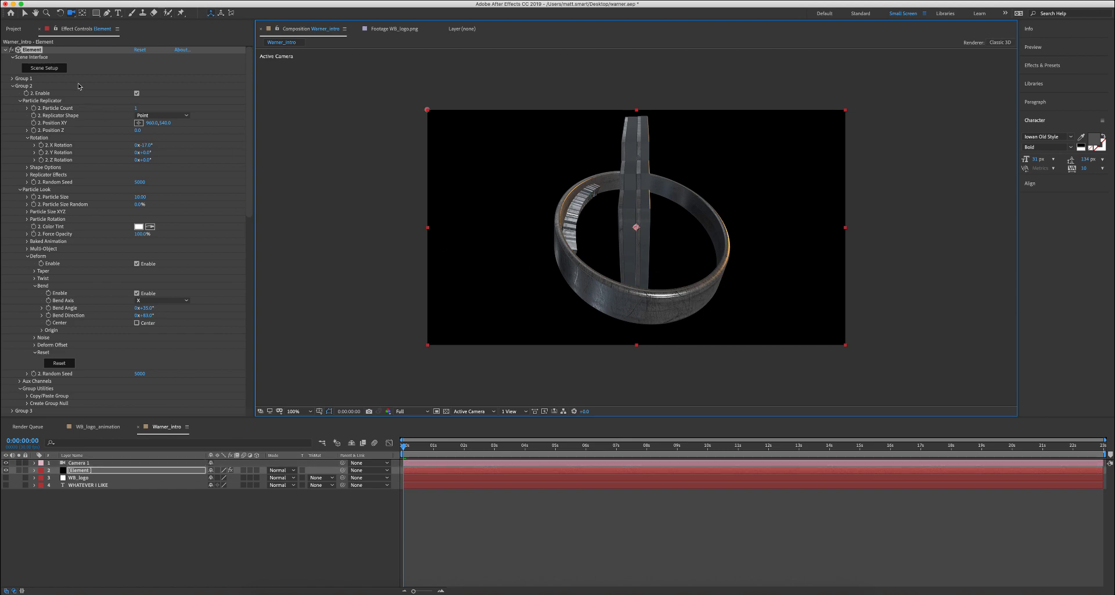
# Step: Move the extruded text along Z to -0.83 in the scene setup and set its Bend Direction to 97°
pyautogui.click(62, 69)
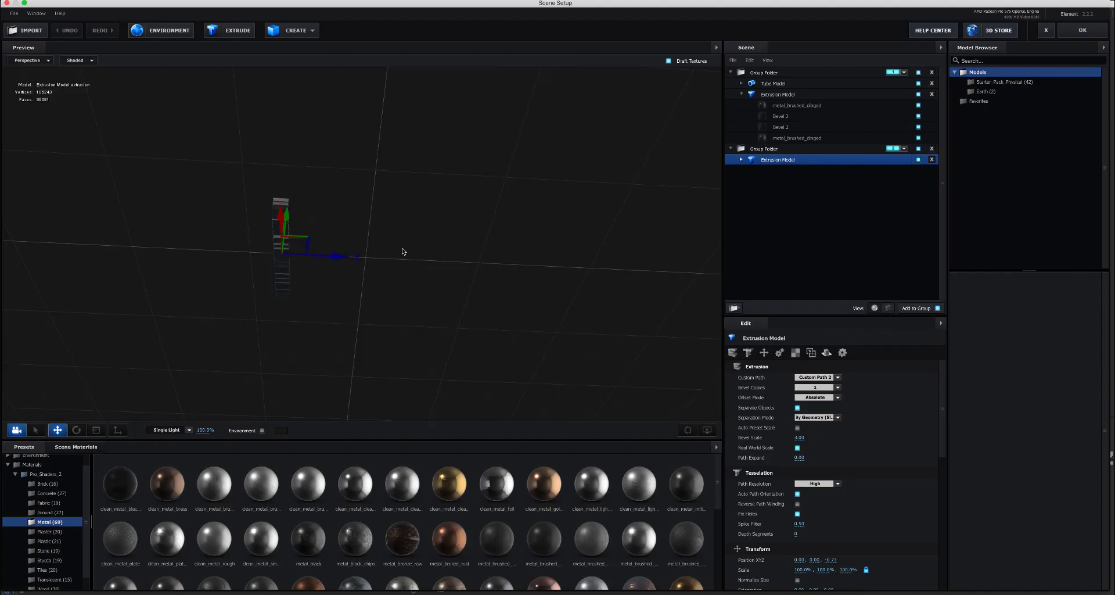
pyautogui.click(1082, 30)
pyautogui.moveTo(556, 221); pyautogui.dragTo(616, 202)
pyautogui.moveTo(148, 317); pyautogui.dragTo(154, 315)
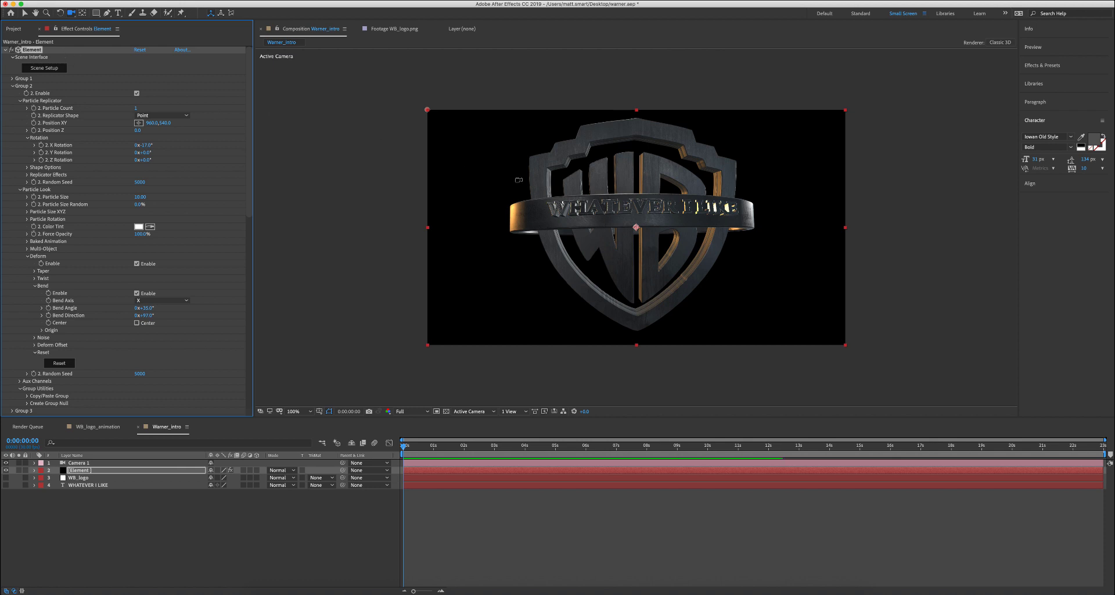
# Step: Try to raise the extruded text along Y in the Element scene setup
pyautogui.click(73, 78)
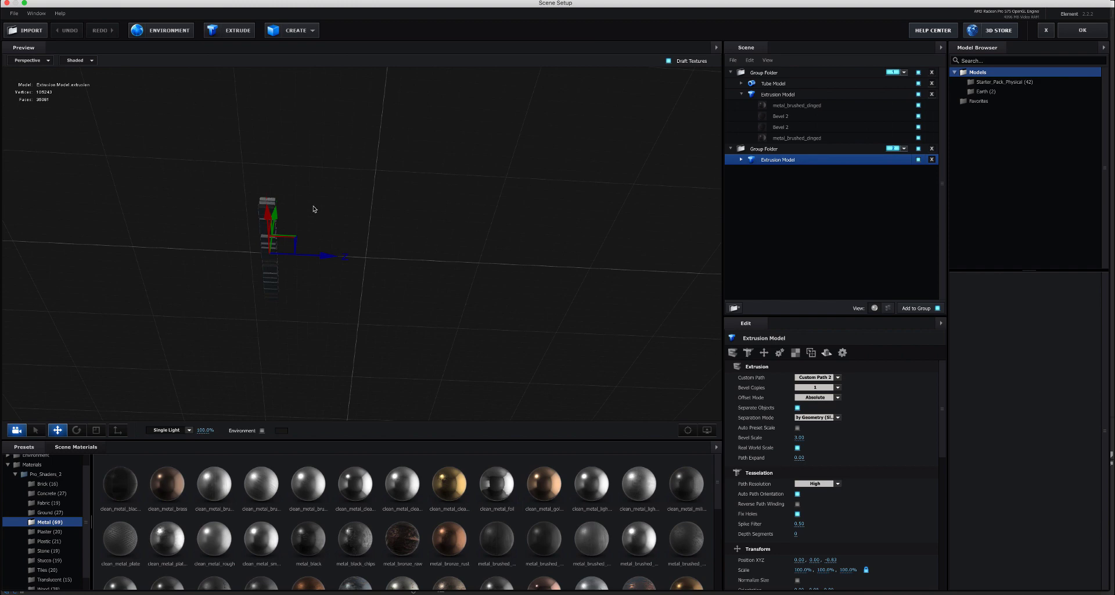
pyautogui.moveTo(314, 209); pyautogui.dragTo(383, 233)
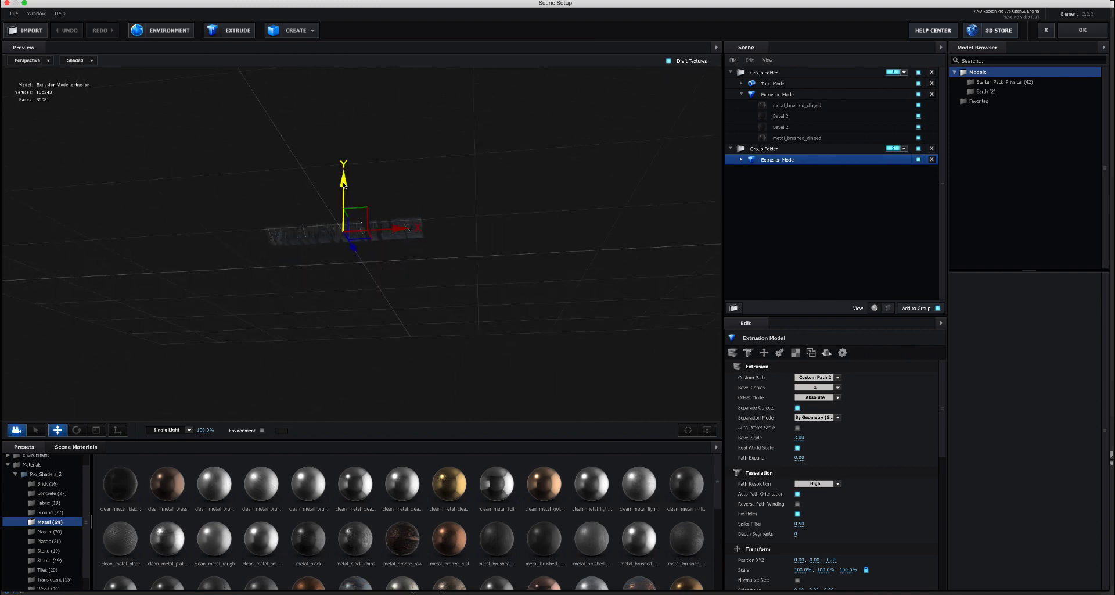
pyautogui.moveTo(344, 184); pyautogui.dragTo(344, 150)
pyautogui.click(1083, 30)
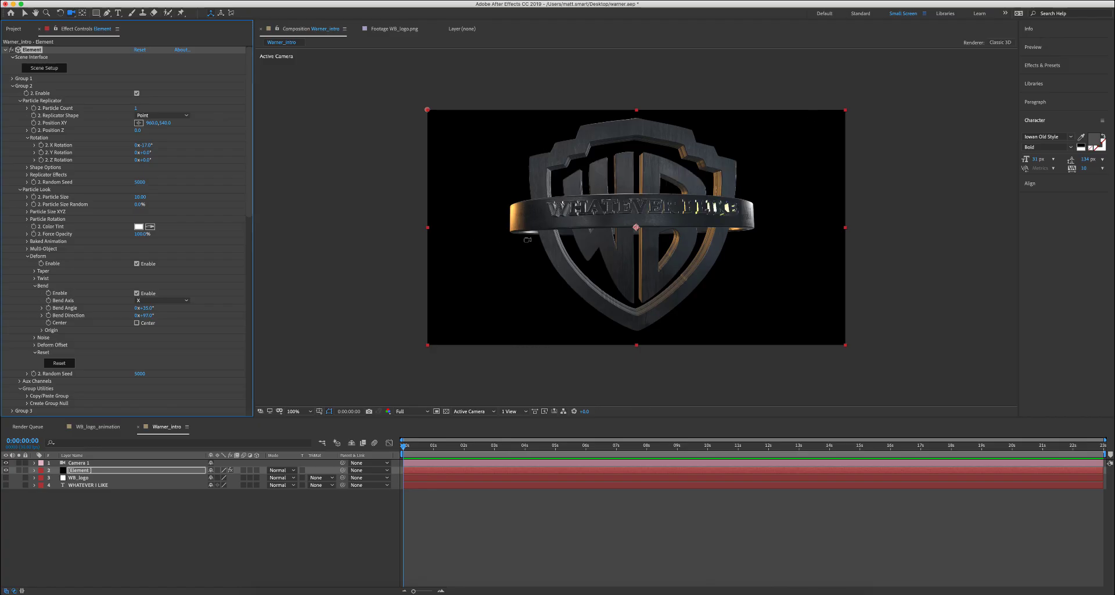
# Step: Lower the text group slightly in Position XY and set its Y Rotation to 1°, undoing the trial change to X Rotation
pyautogui.moveTo(527, 240); pyautogui.dragTo(505, 247)
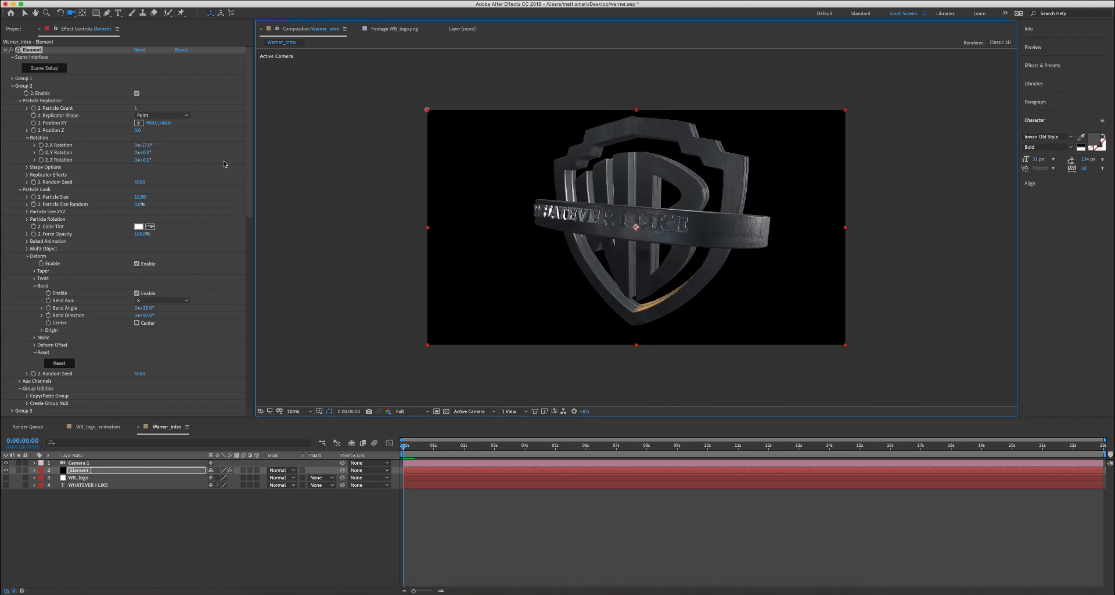
pyautogui.moveTo(166, 124); pyautogui.dragTo(169, 122)
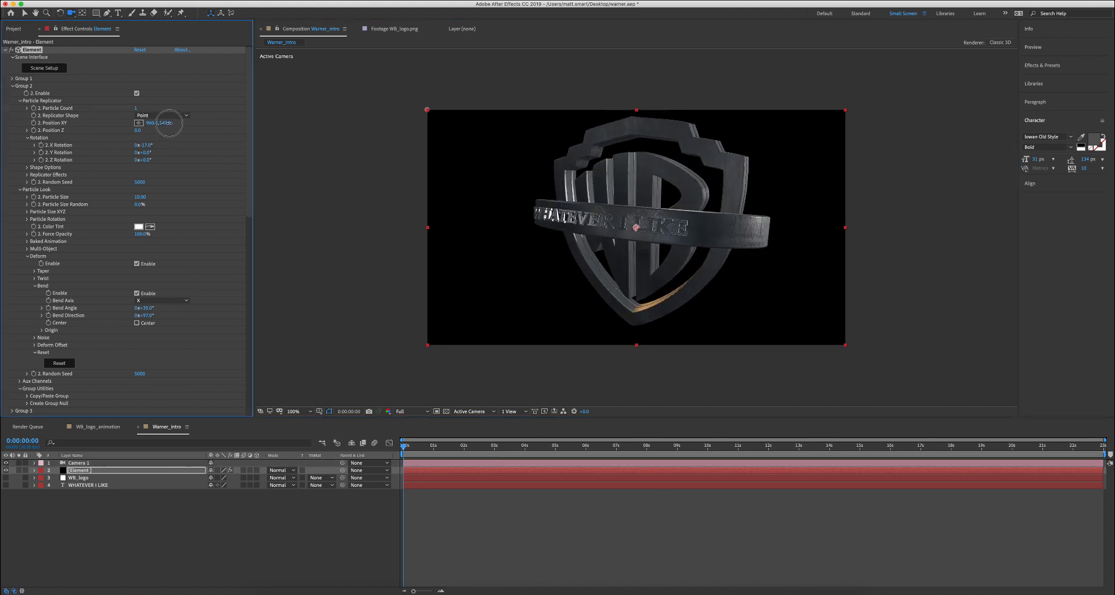
pyautogui.moveTo(535, 254); pyautogui.dragTo(511, 249)
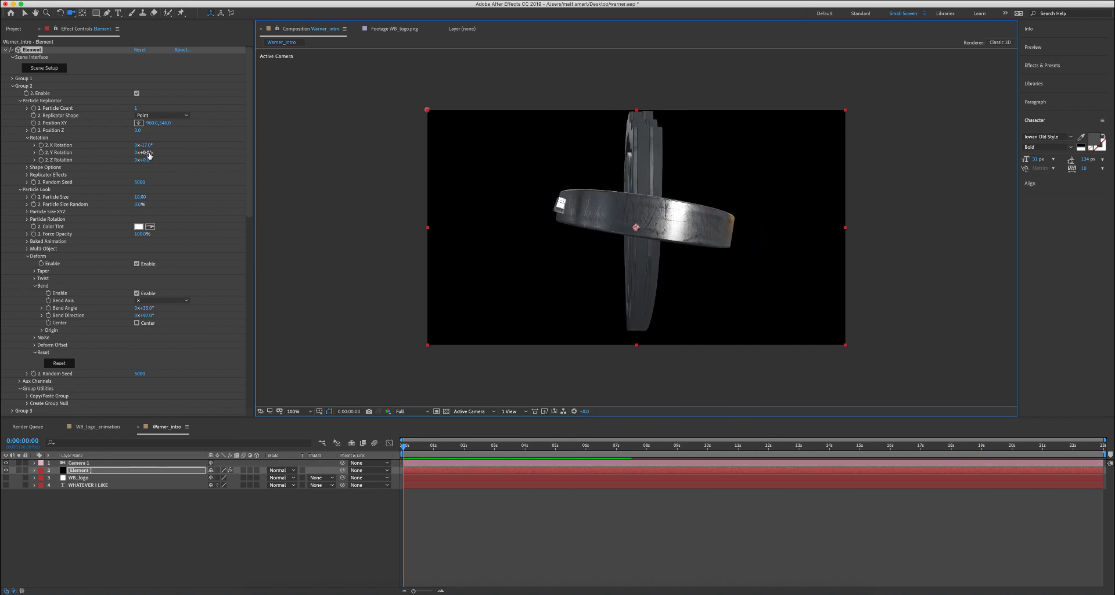
pyautogui.moveTo(145, 152); pyautogui.dragTo(148, 146)
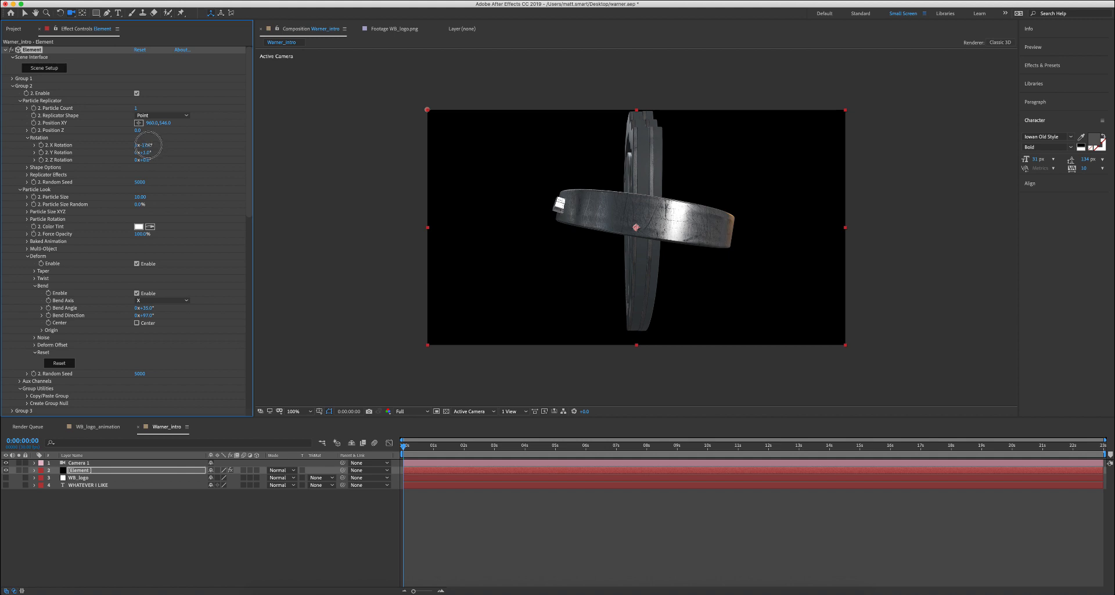
pyautogui.moveTo(534, 287); pyautogui.dragTo(605, 279)
pyautogui.press('super+z')
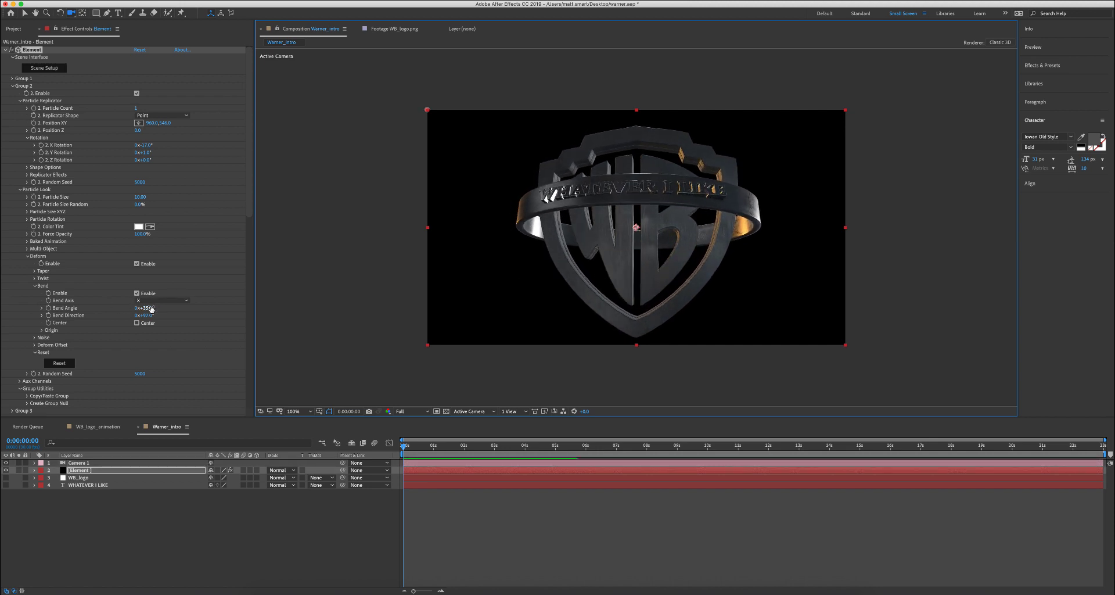
# Step: Curve the text further around the ring with a Bend Angle of 63° and a Bend Direction of 97°
pyautogui.moveTo(151, 309); pyautogui.dragTo(161, 309)
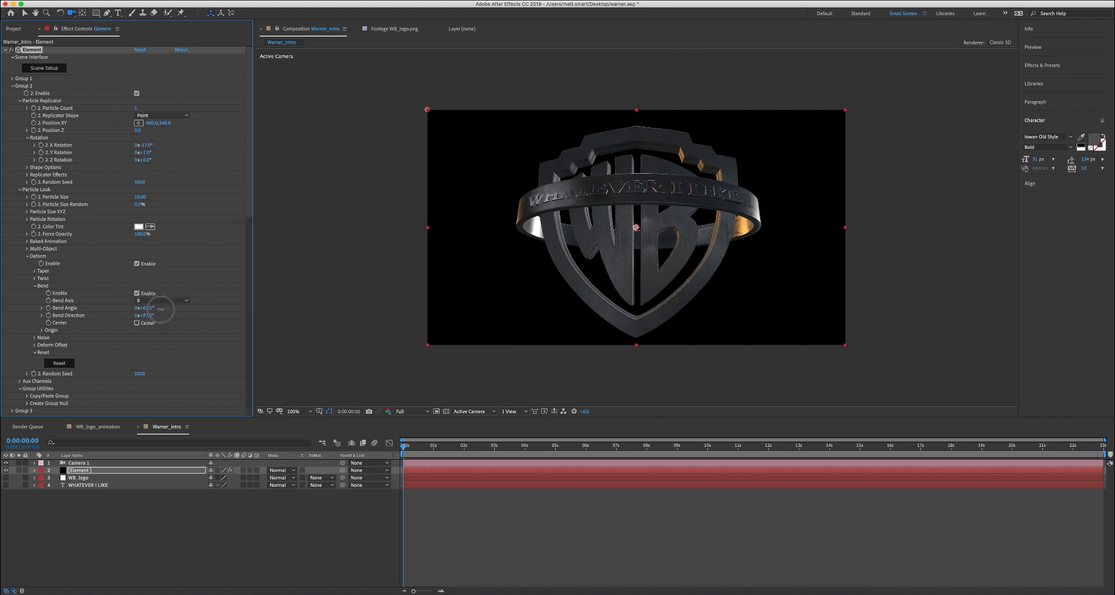
pyautogui.click(149, 316)
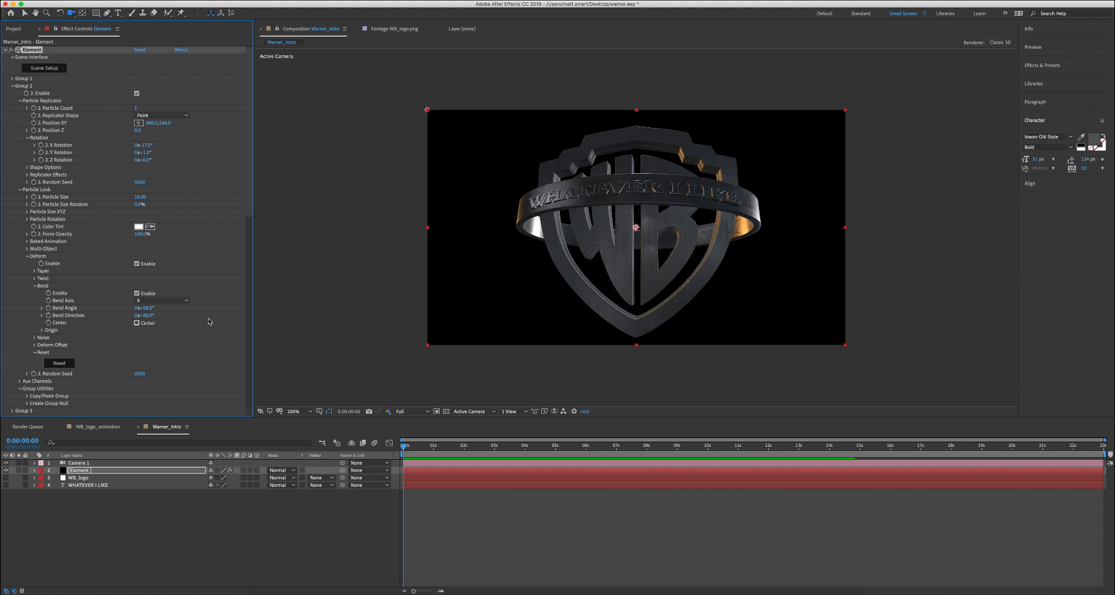
pyautogui.moveTo(467, 254); pyautogui.dragTo(471, 267)
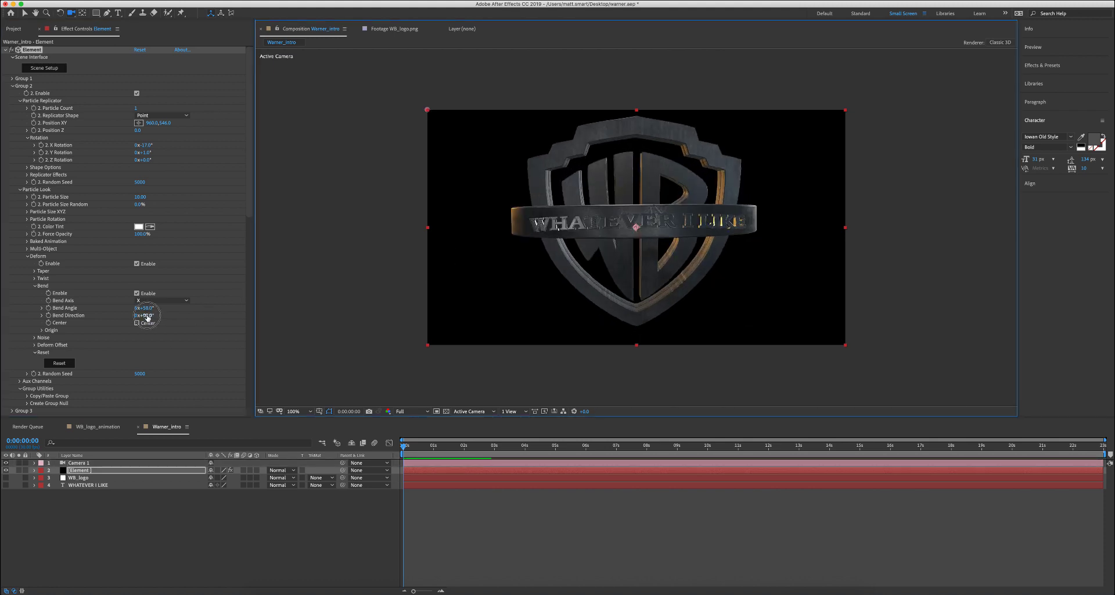
pyautogui.moveTo(148, 317); pyautogui.dragTo(149, 315)
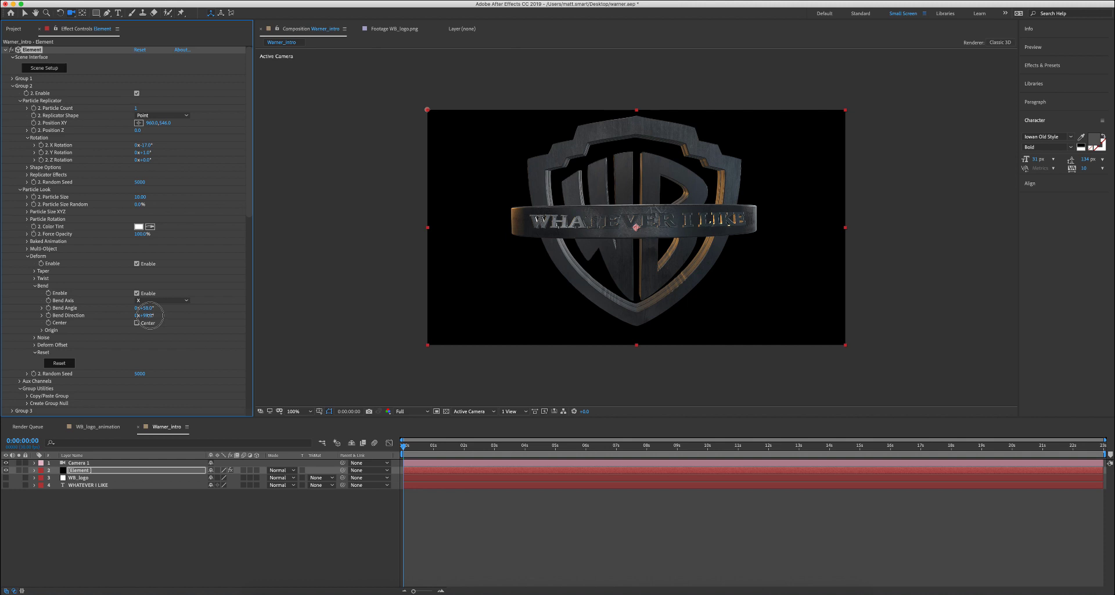
pyautogui.moveTo(424, 275); pyautogui.dragTo(443, 263)
pyautogui.moveTo(149, 310); pyautogui.dragTo(154, 308)
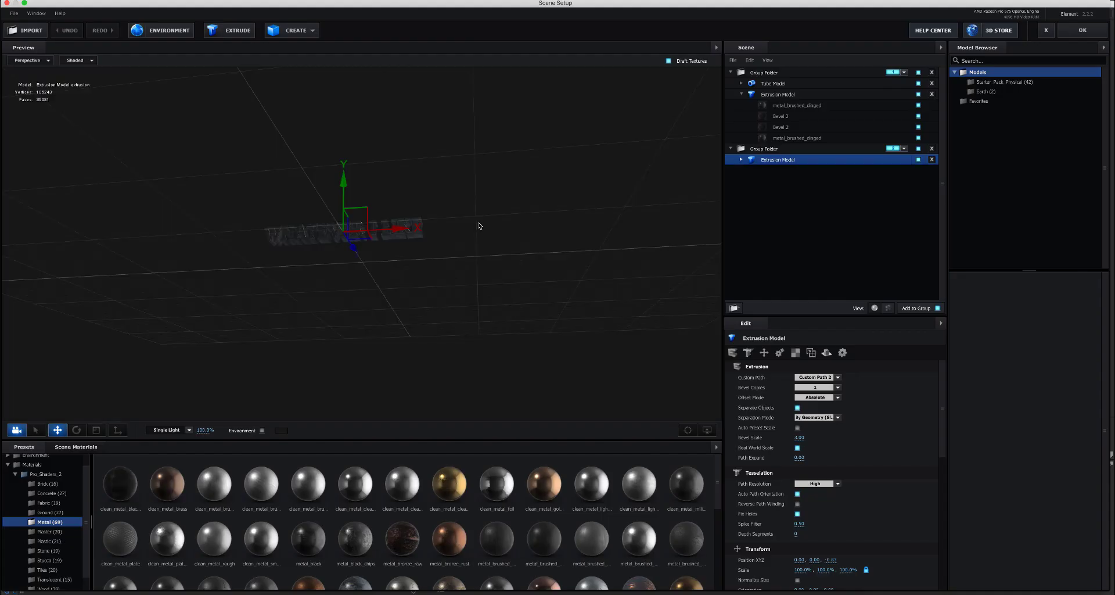
# Step: Move the extruded text along Z to -0.87 in the scene setup, accept it and check the text's fit on the ring
pyautogui.moveTo(413, 226); pyautogui.dragTo(332, 268)
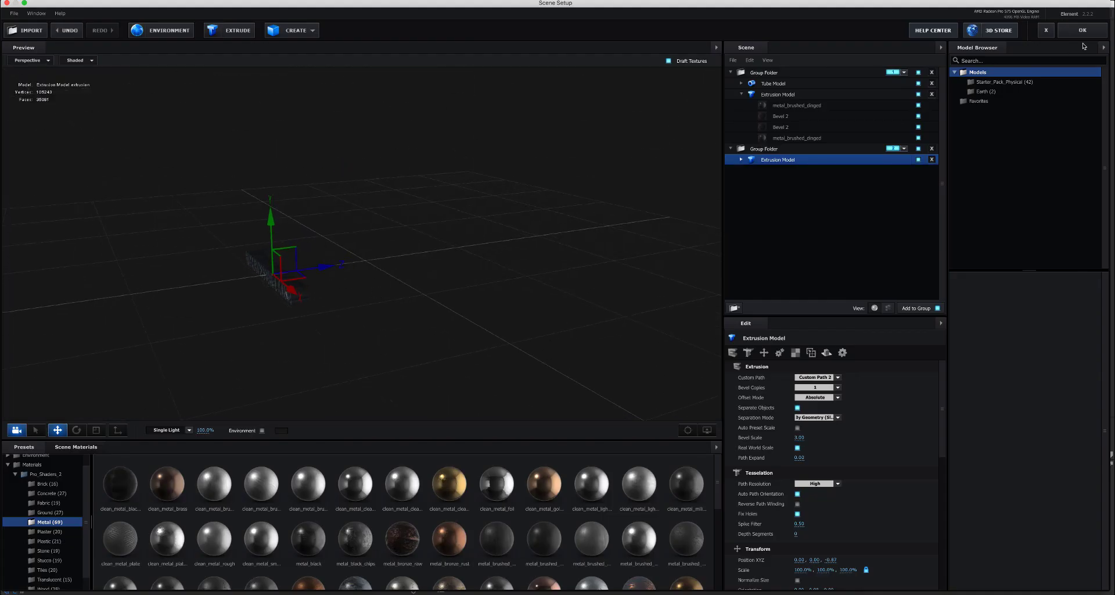
pyautogui.click(1083, 30)
pyautogui.moveTo(511, 197); pyautogui.dragTo(564, 175)
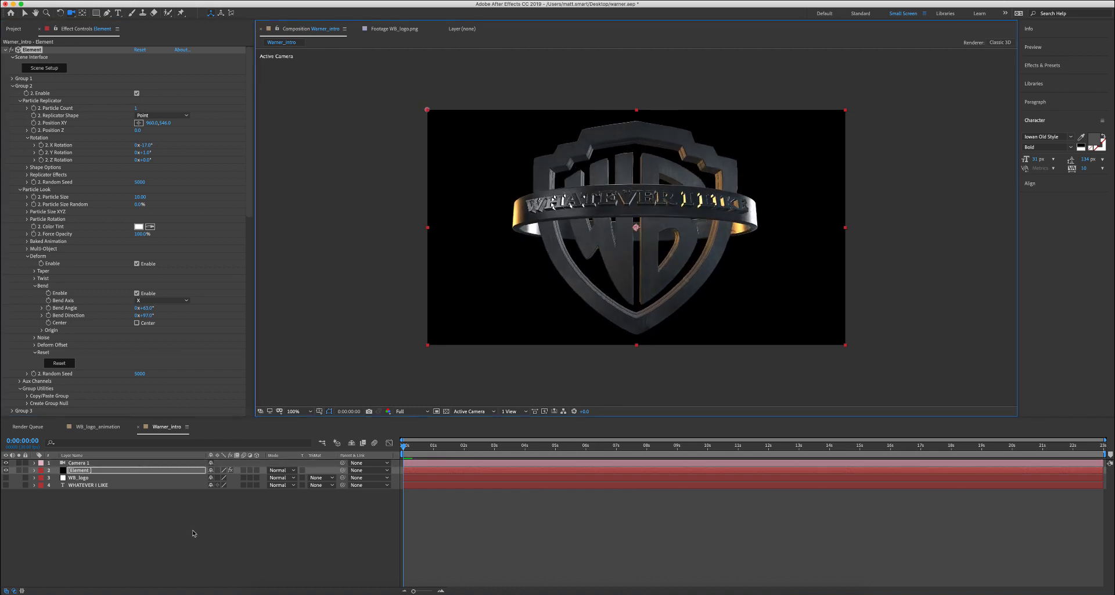
# Step: Reset the Transform properties of the Camera 1 layer
pyautogui.click(191, 532)
pyautogui.click(87, 472)
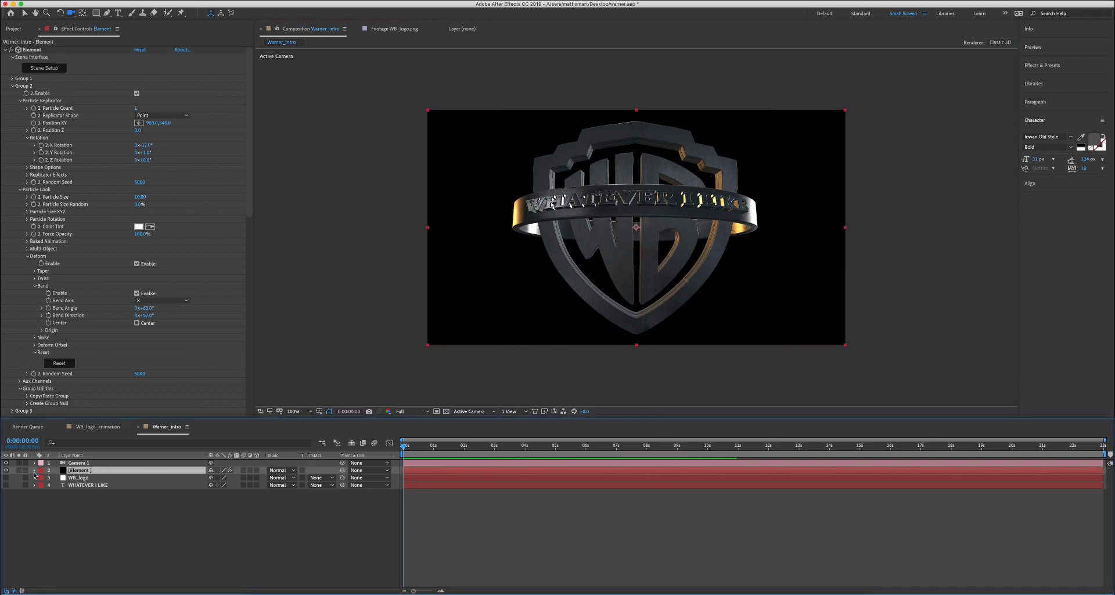
pyautogui.click(35, 463)
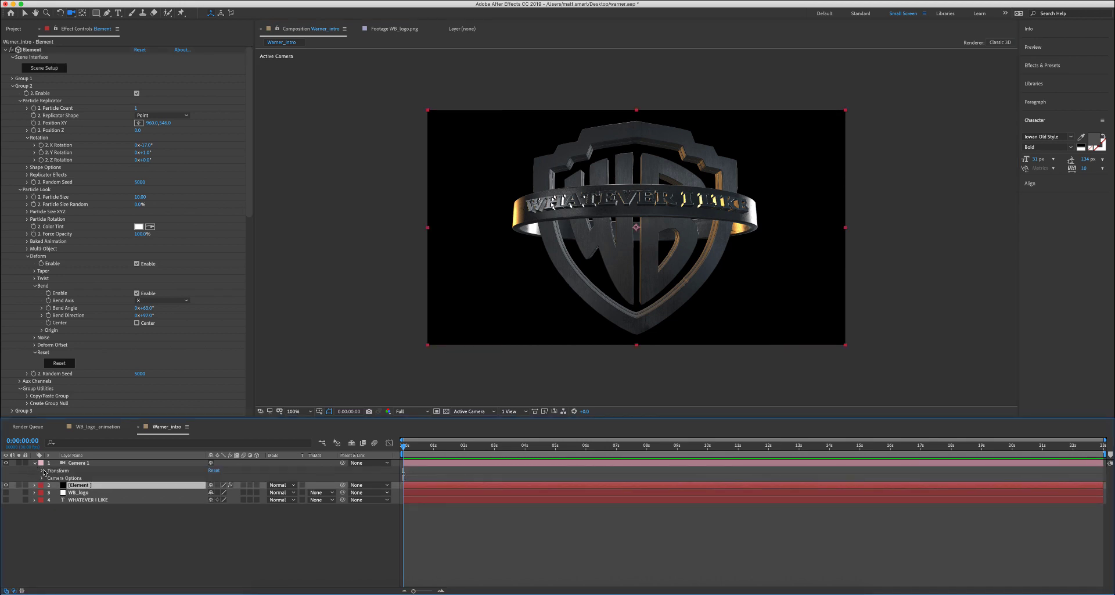
pyautogui.click(43, 470)
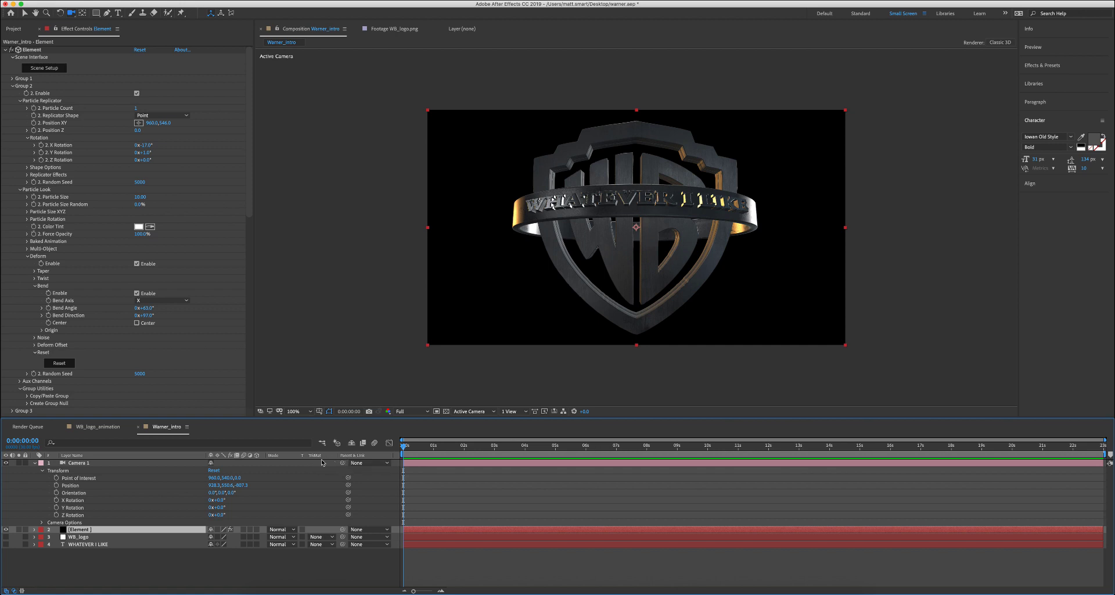
pyautogui.click(214, 470)
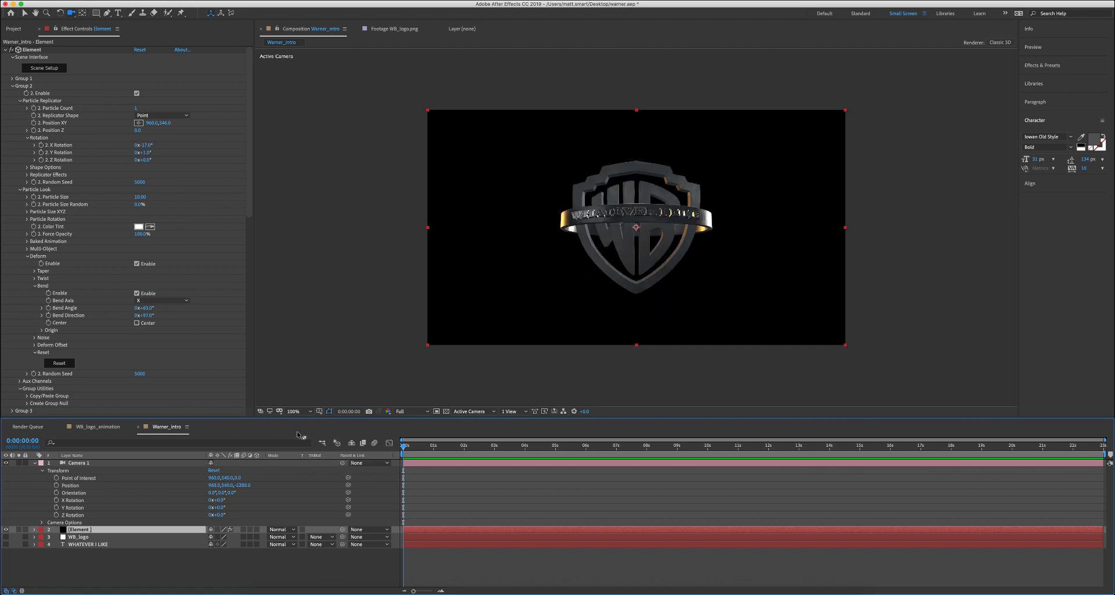
# Step: Add a new null object layer to the Warner_intro composition
pyautogui.click(187, 572)
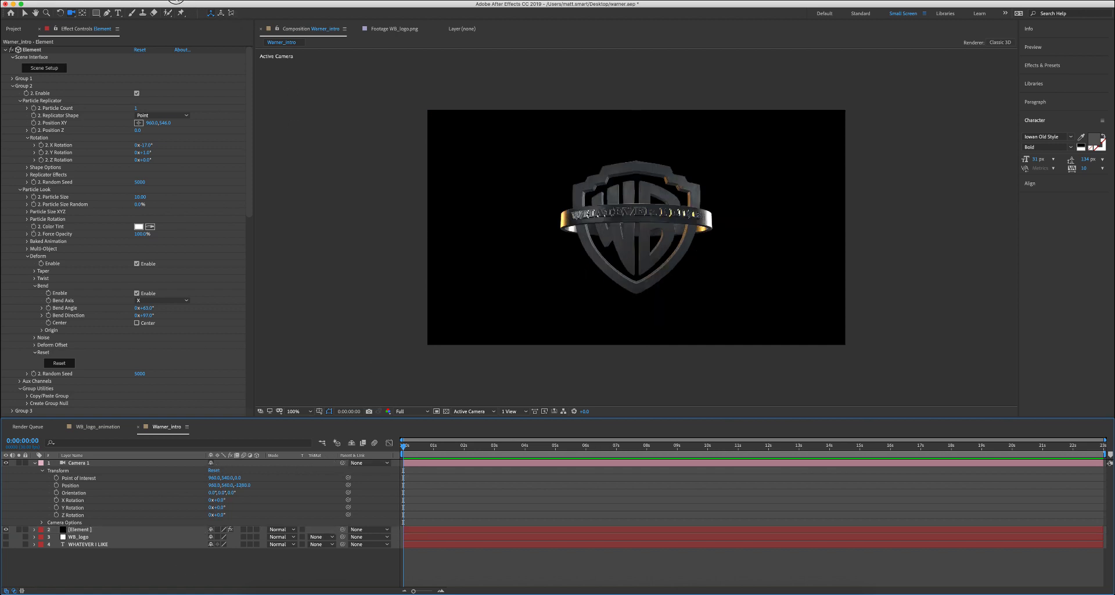
pyautogui.click(174, 1)
pyautogui.moveTo(192, 3)
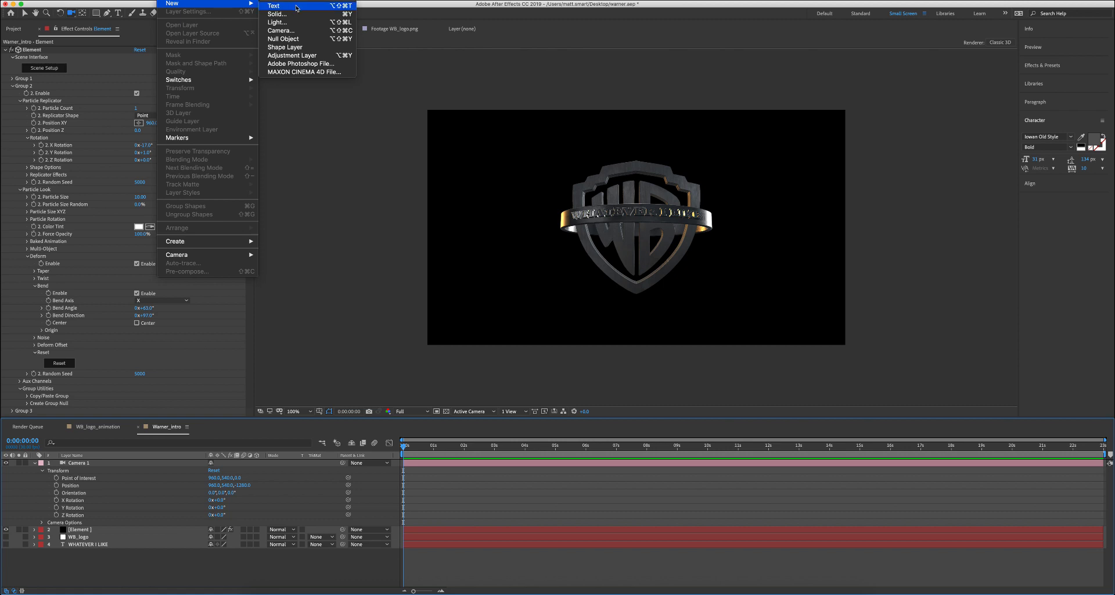
pyautogui.click(296, 39)
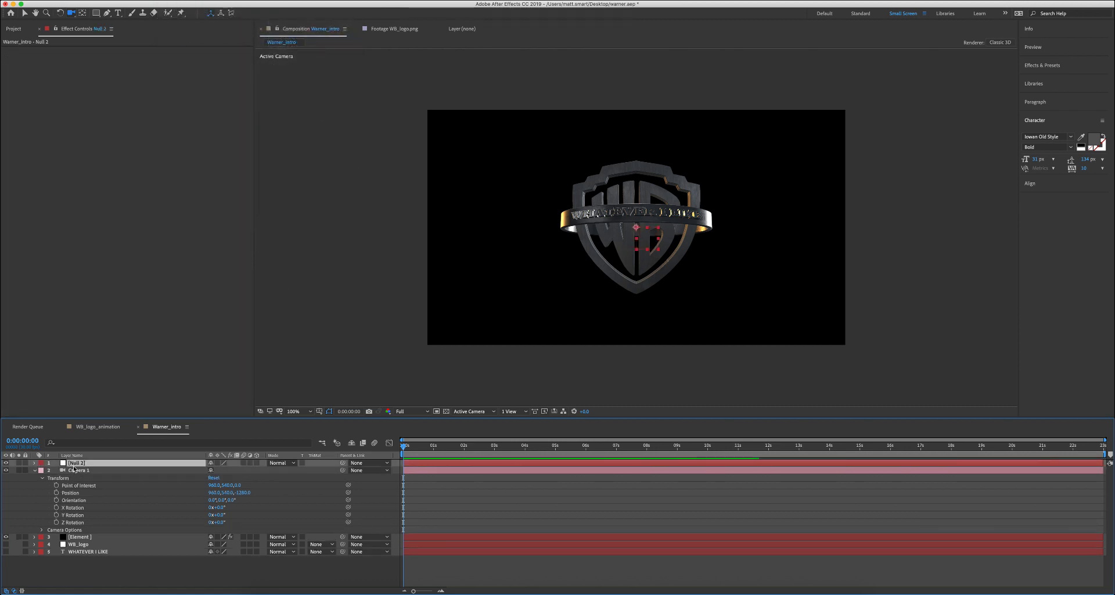
# Step: Parent the Camera 1 layer to the Null 2 layer and turn Null 2 into a 3D layer
pyautogui.click(72, 470)
pyautogui.moveTo(343, 470); pyautogui.dragTo(44, 466)
pyautogui.click(35, 462)
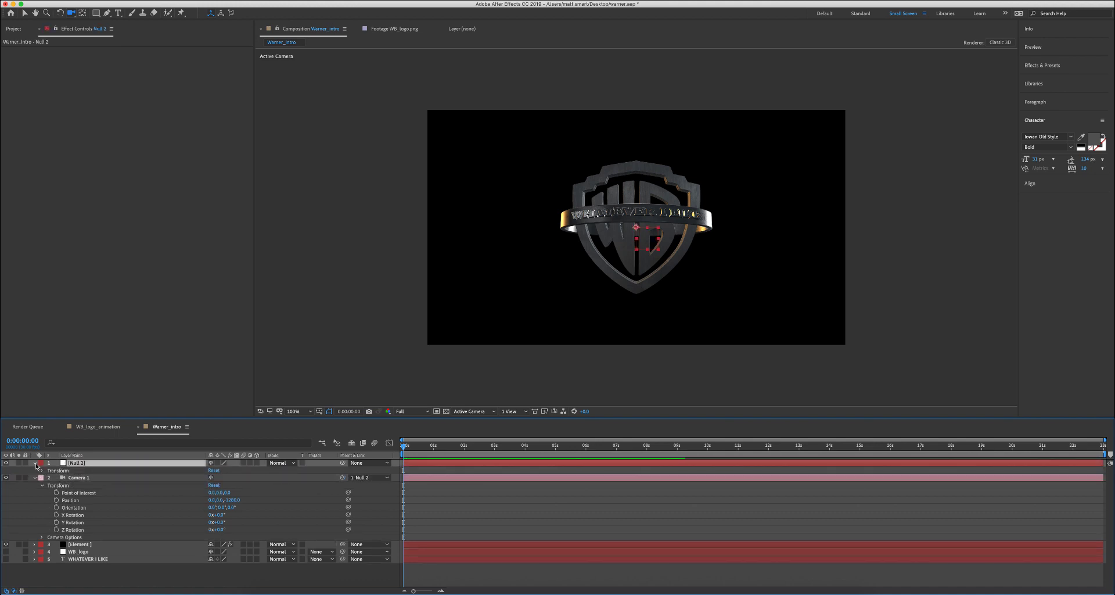
pyautogui.click(257, 463)
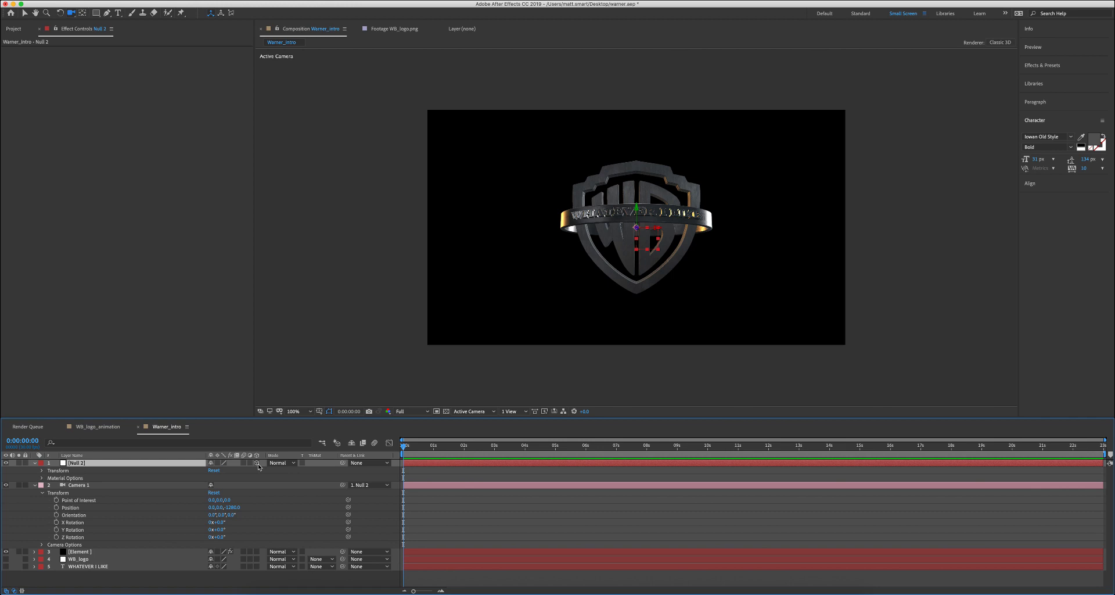
# Step: Pull Null 2 back along Z so the logo appears smaller and keyframe its Position at 0:00:00:00
pyautogui.click(42, 471)
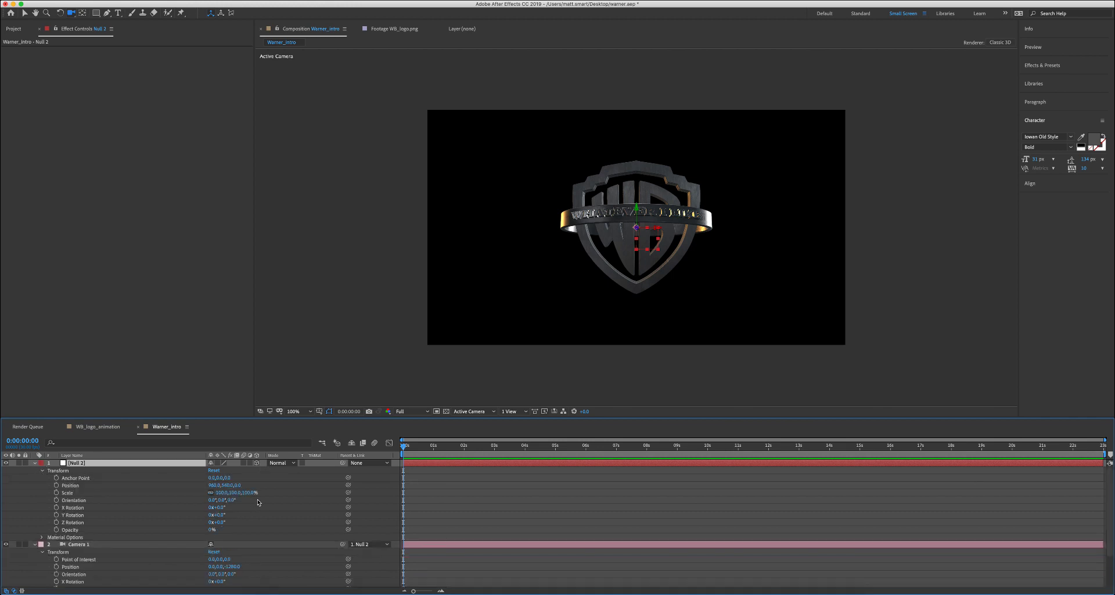
pyautogui.moveTo(238, 485); pyautogui.dragTo(33, 493)
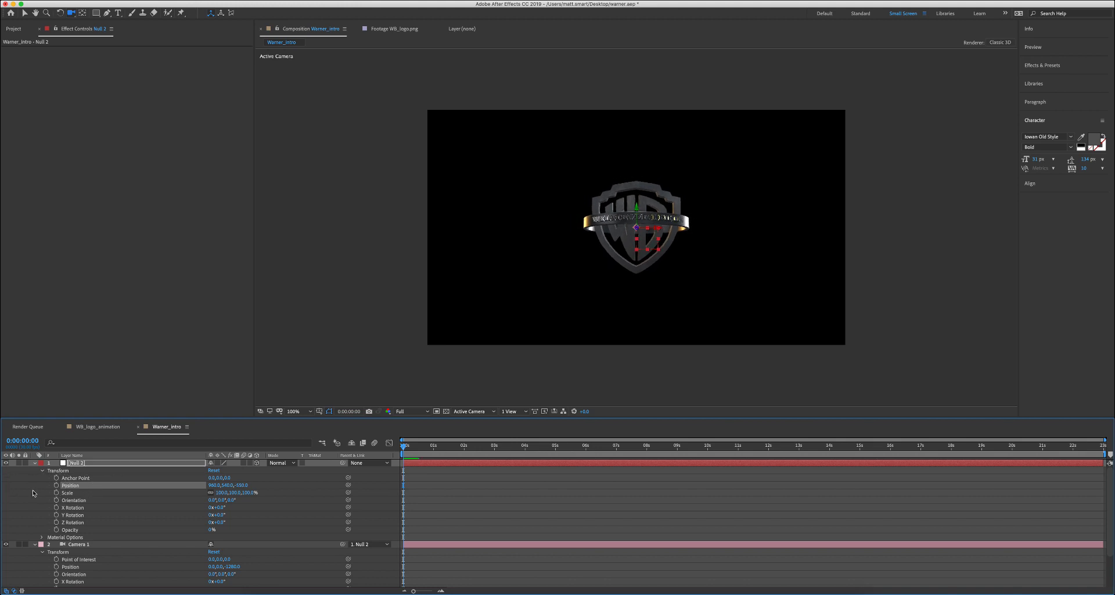
pyautogui.moveTo(240, 485); pyautogui.dragTo(66, 490)
pyautogui.click(57, 486)
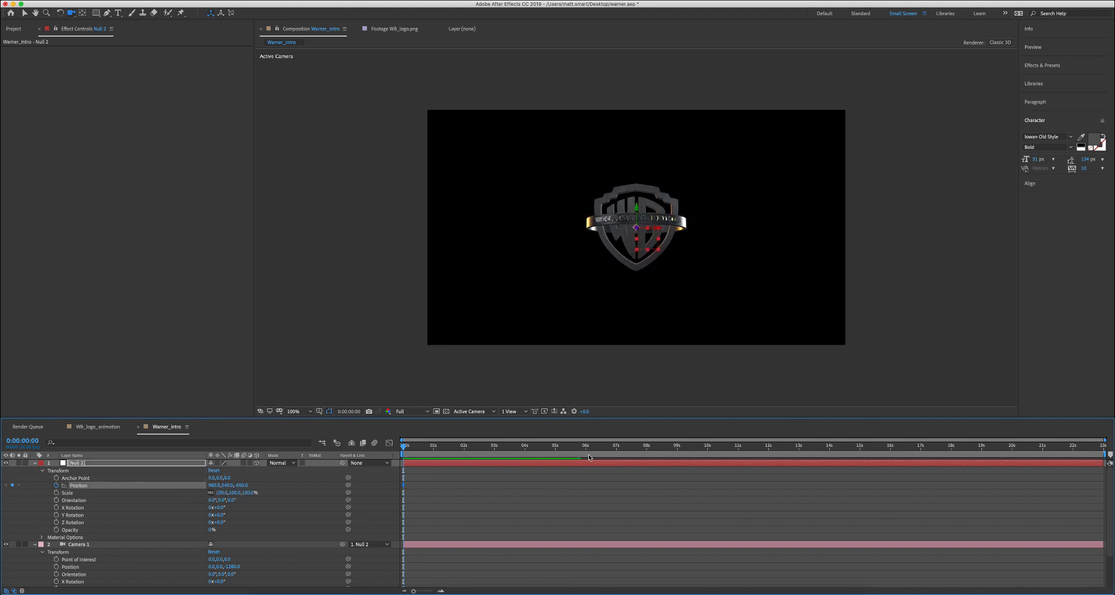
# Step: Keyframe Null 2's Position at 0:00:19:01, pushed forward along Z until the camera passes close through the logo
pyautogui.moveTo(589, 457); pyautogui.dragTo(983, 455)
pyautogui.moveTo(239, 485); pyautogui.dragTo(772, 494)
pyautogui.moveTo(251, 484); pyautogui.dragTo(422, 487)
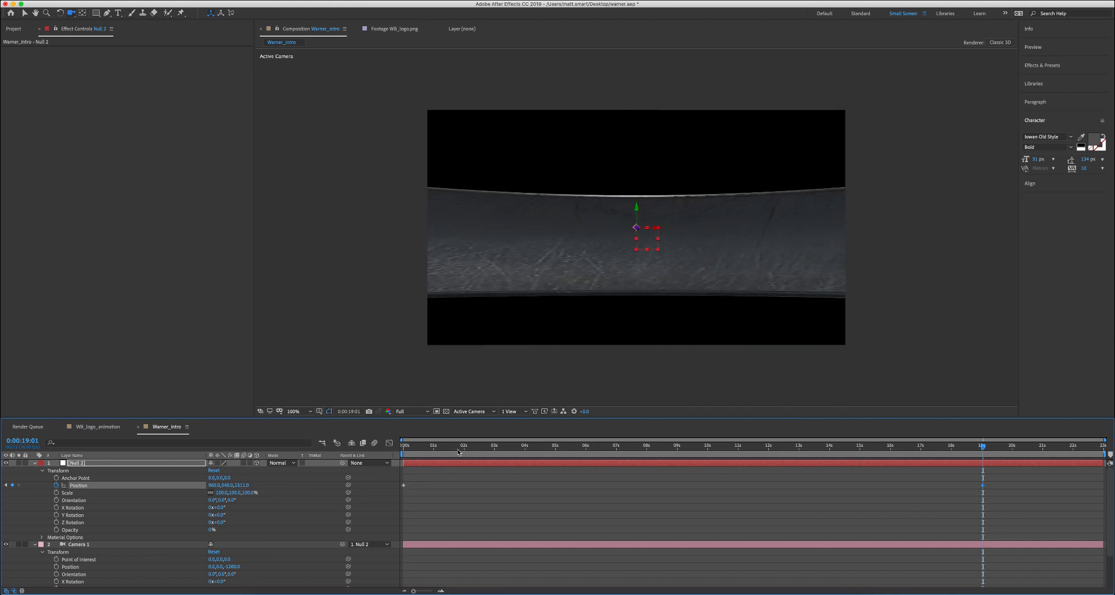
# Step: Preview the camera push-in from the start of the composition and return to the first frame
pyautogui.moveTo(459, 452); pyautogui.dragTo(395, 448)
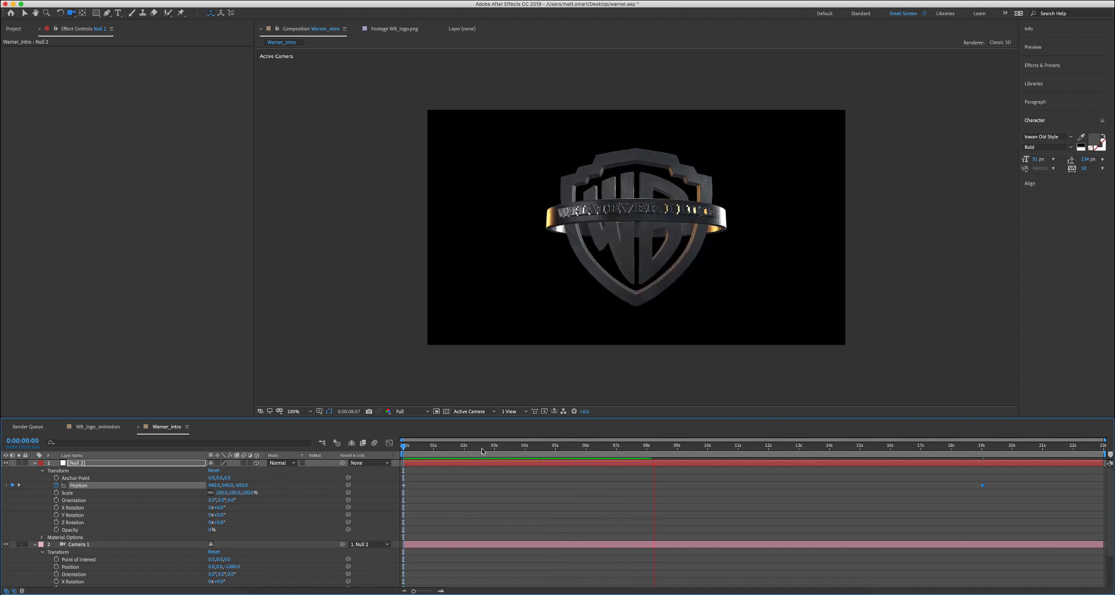
pyautogui.click(439, 446)
pyautogui.moveTo(439, 446); pyautogui.dragTo(378, 445)
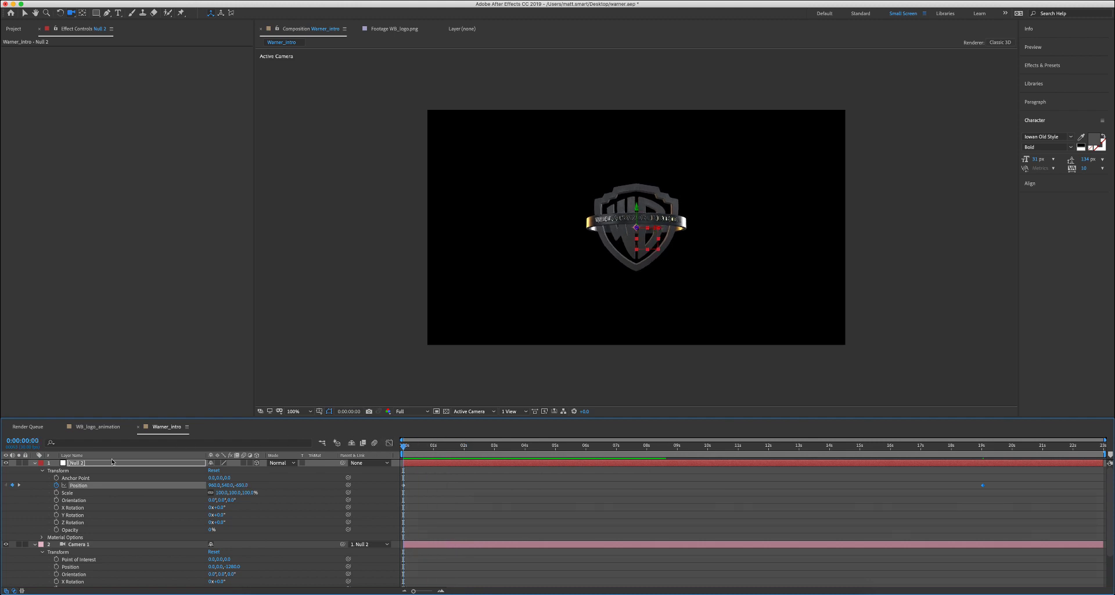
# Step: Enable ambient occlusion in the Element layer's render settings and raise the SSAO Intensity
pyautogui.click(35, 463)
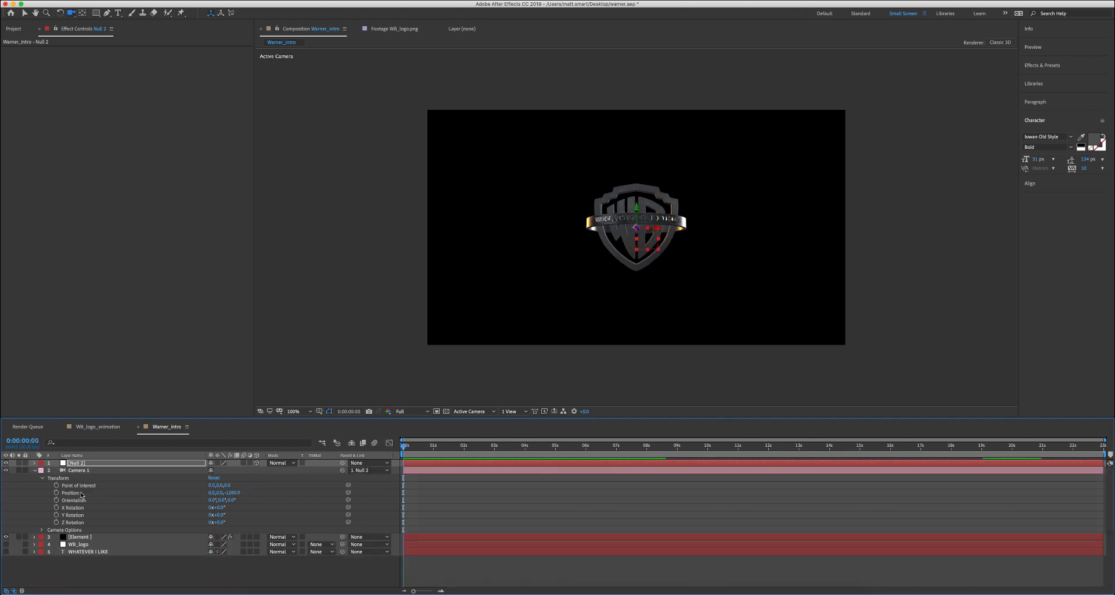
pyautogui.click(93, 537)
pyautogui.scroll(-5, 180, 295)
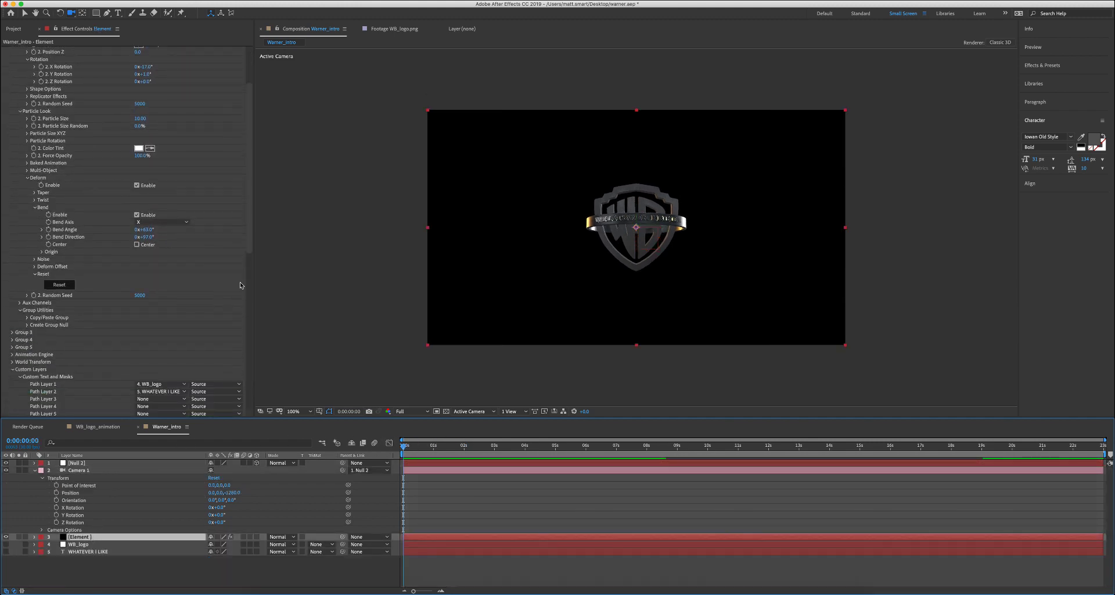
pyautogui.moveTo(249, 212); pyautogui.dragTo(248, 368)
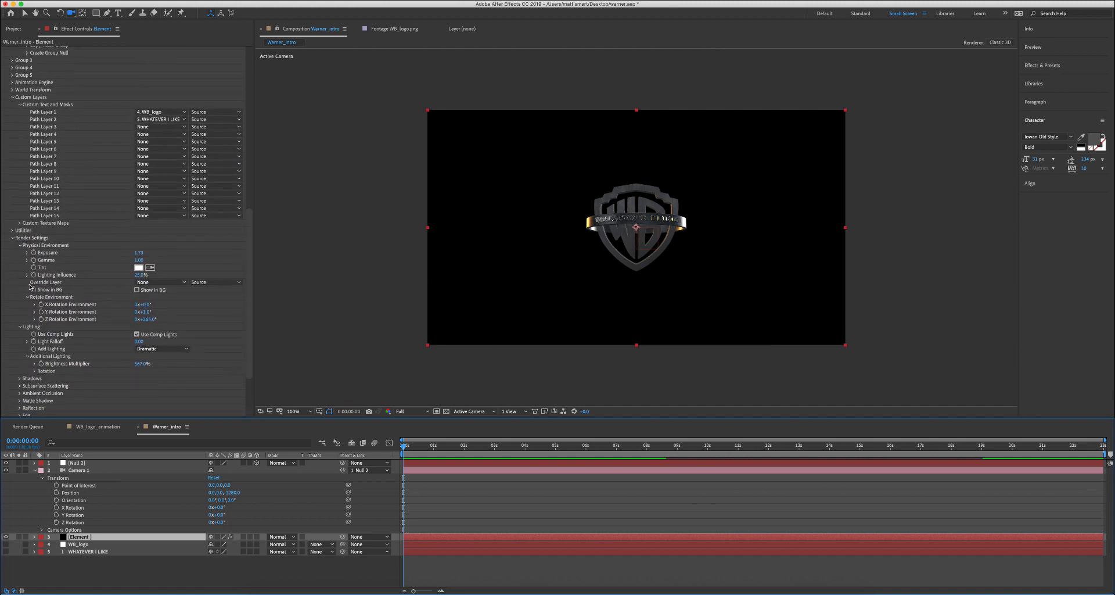
pyautogui.click(13, 239)
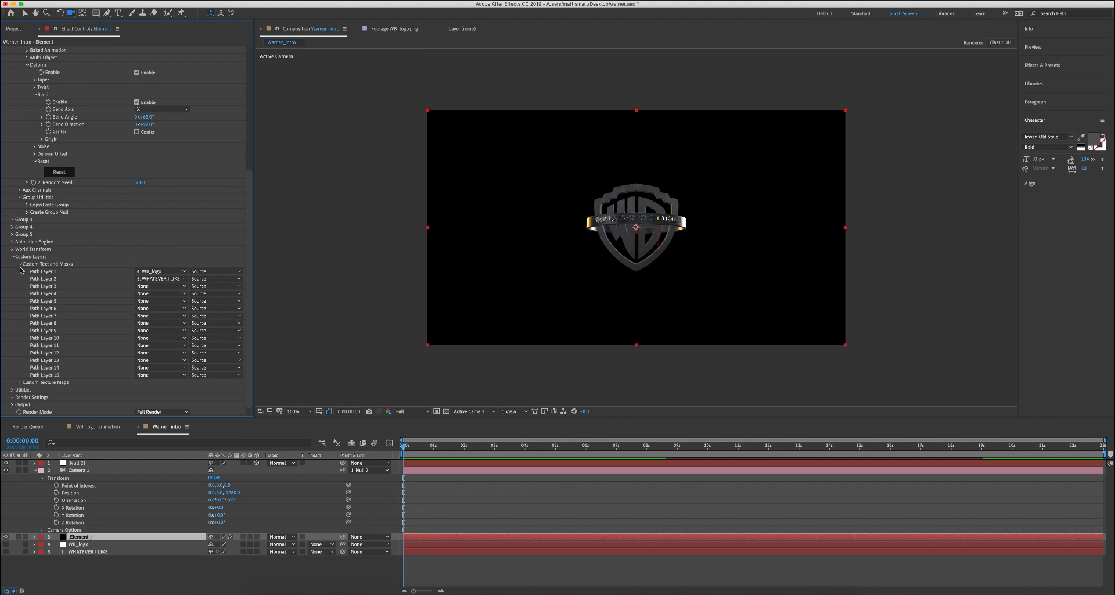
pyautogui.click(12, 397)
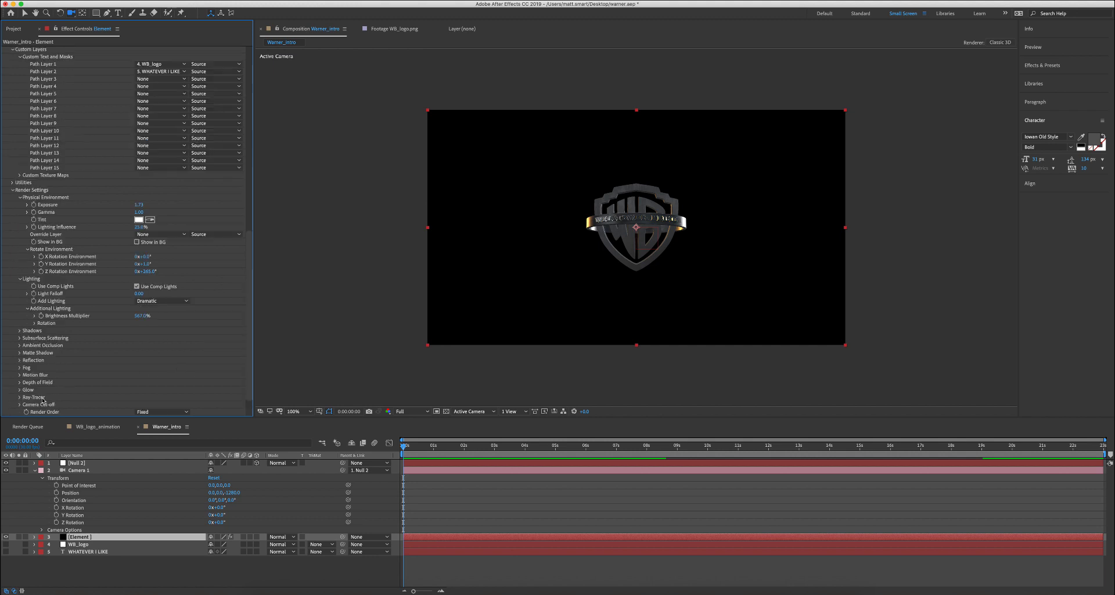
pyautogui.click(20, 331)
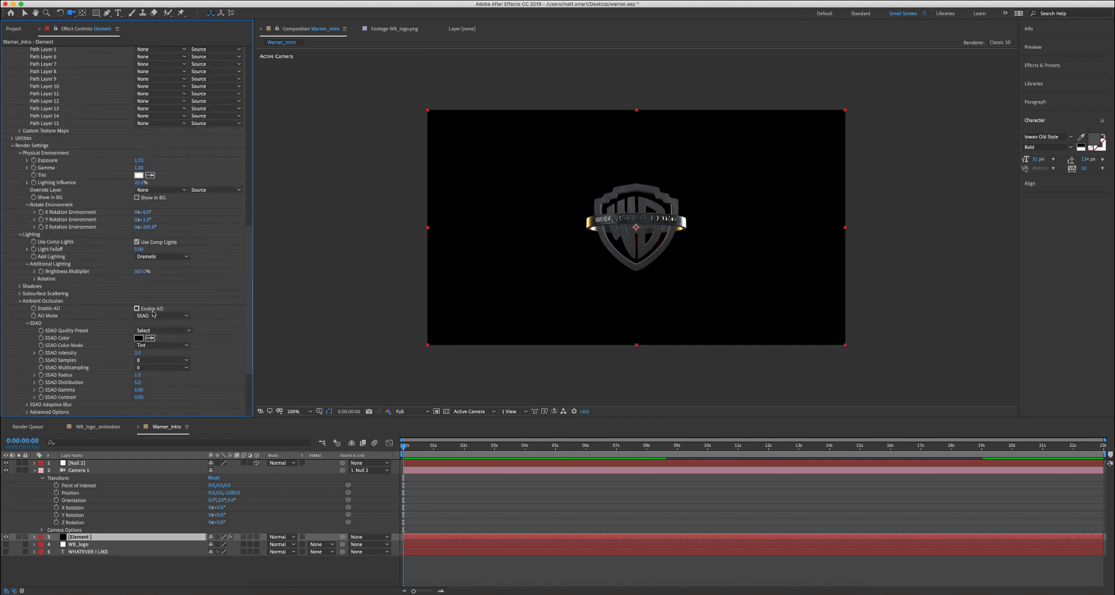
pyautogui.click(136, 309)
pyautogui.moveTo(138, 353); pyautogui.dragTo(257, 355)
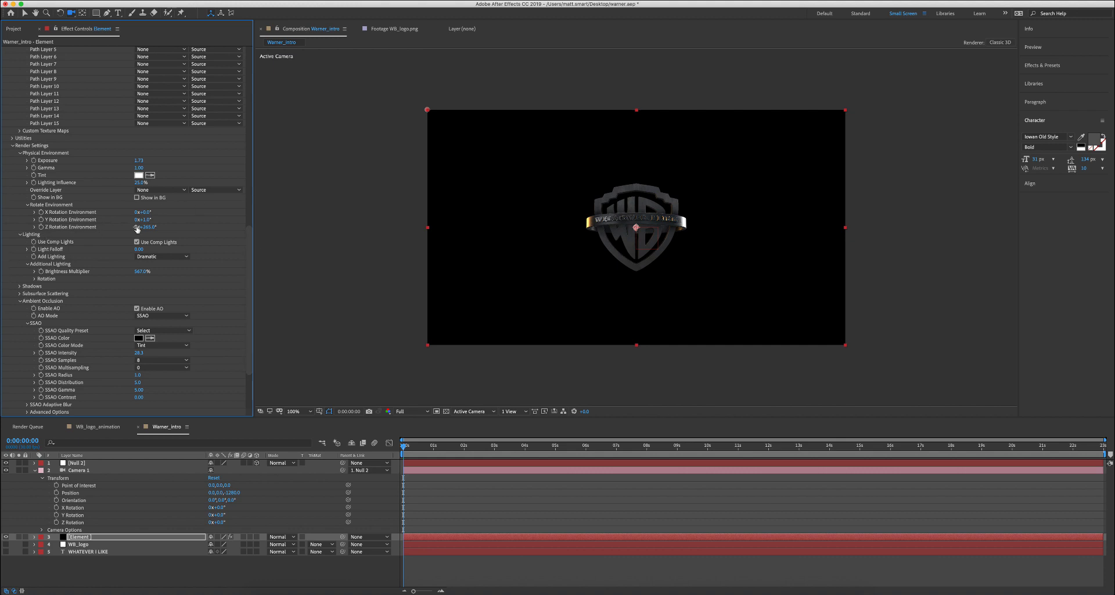
# Step: Add the expression time*100 to Element's Z Rotation Environment and preview the moving reflections from the start
pyautogui.moveTo(149, 228)
pyautogui.mouseDown()
pyautogui.moveTo(192, 229)
pyautogui.moveTo(142, 232)
pyautogui.mouseUp()
pyautogui.keyDown('alt'); pyautogui.click(43, 228); pyautogui.keyUp('alt')
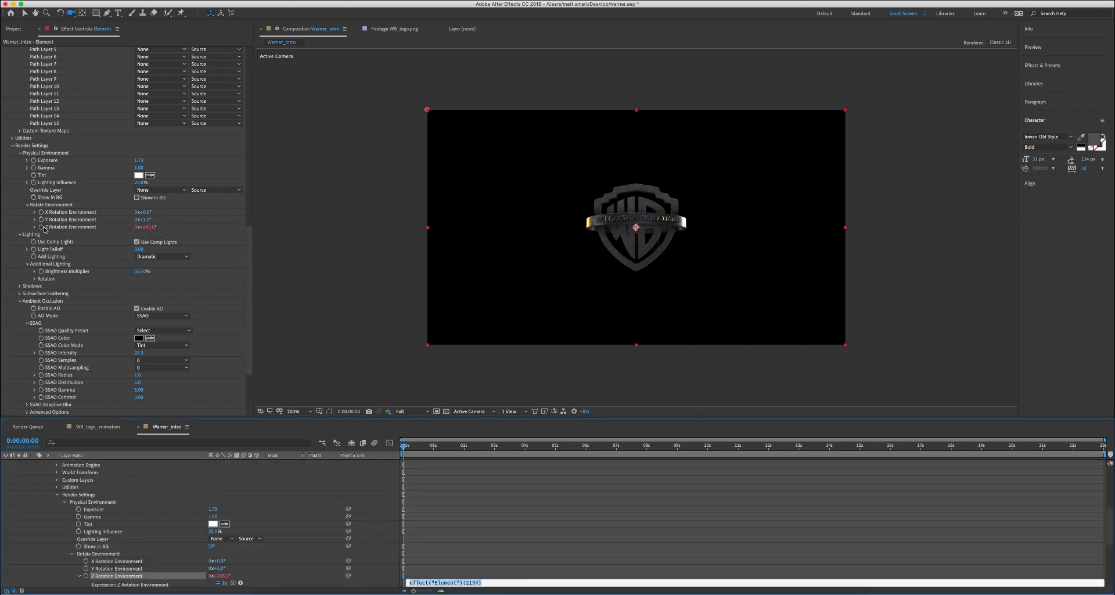
pyautogui.write('time*100')
pyautogui.click(395, 447)
pyautogui.press('space')
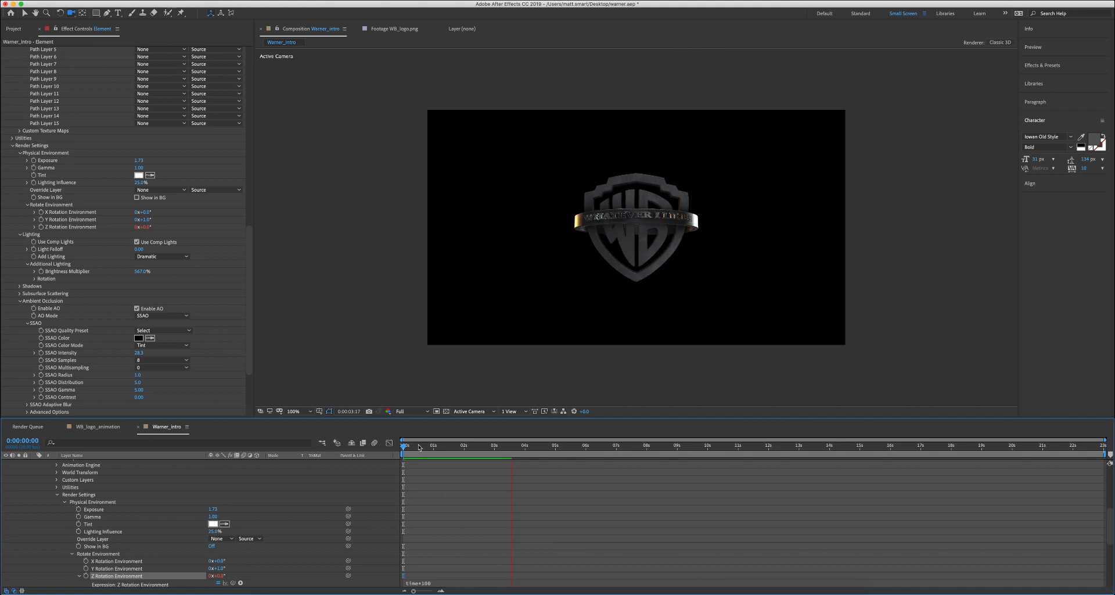
# Step: Change the Z Rotation Environment expression to time*30, preview it and inspect the logo close-up at 0:00:16:28
pyautogui.click(421, 446)
pyautogui.click(437, 582)
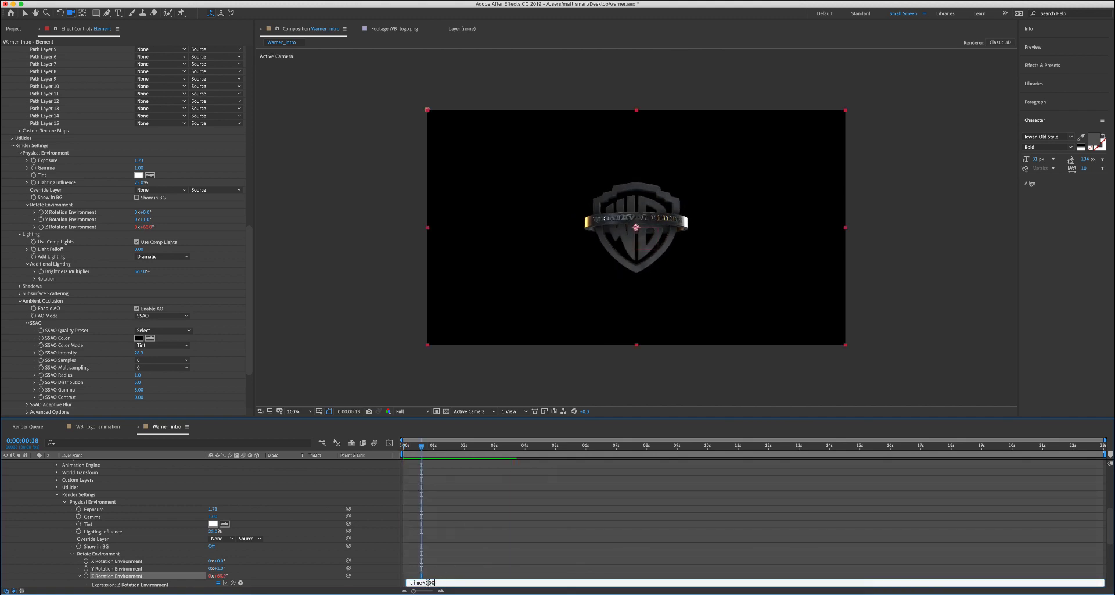
pyautogui.click(440, 554)
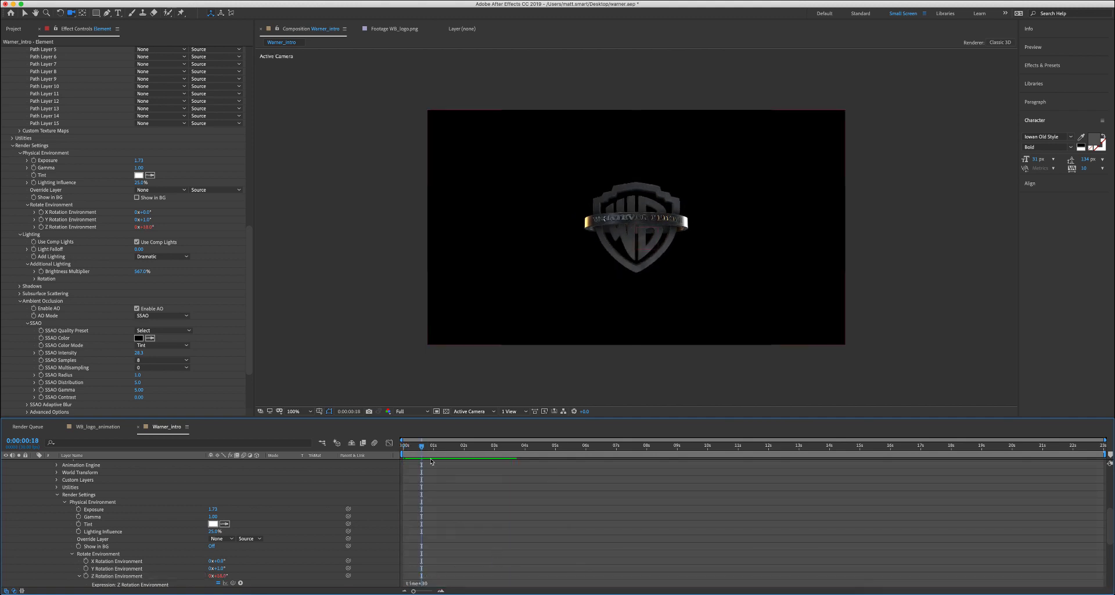
pyautogui.moveTo(422, 446); pyautogui.dragTo(398, 446)
pyautogui.press('space')
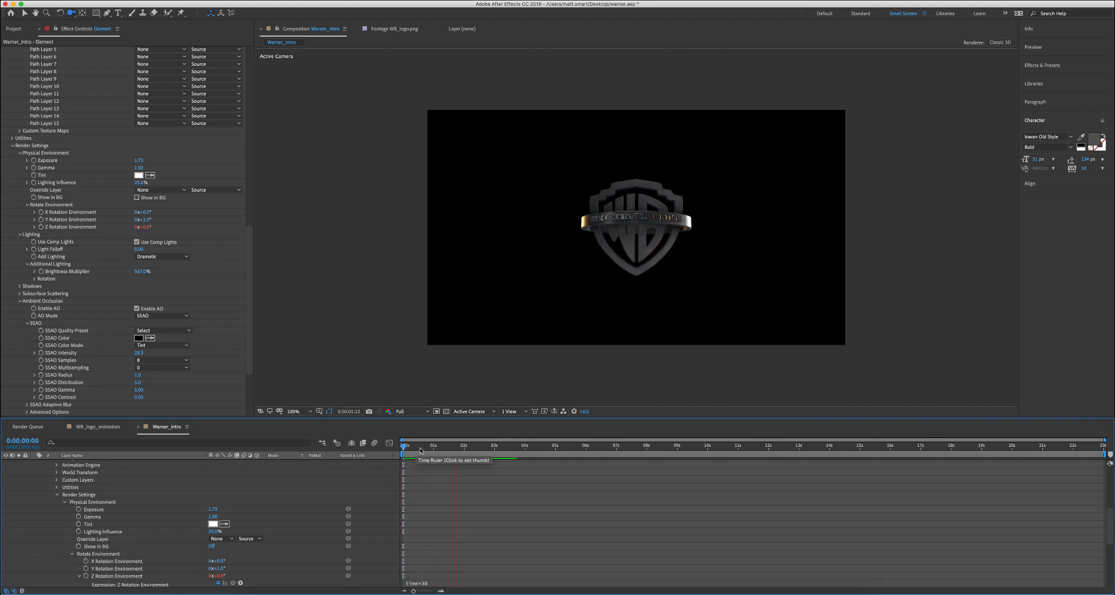
pyautogui.moveTo(420, 450); pyautogui.dragTo(919, 462)
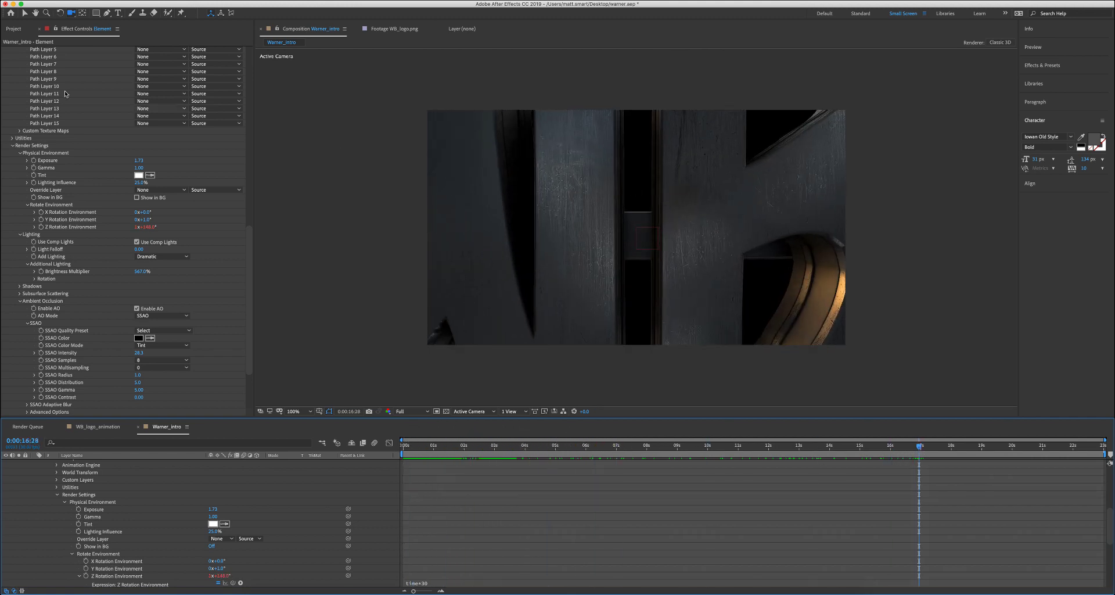
# Step: Open Element's scene setup and create a plane model in the logo and ring's group folder
pyautogui.scroll(15, 222, 242)
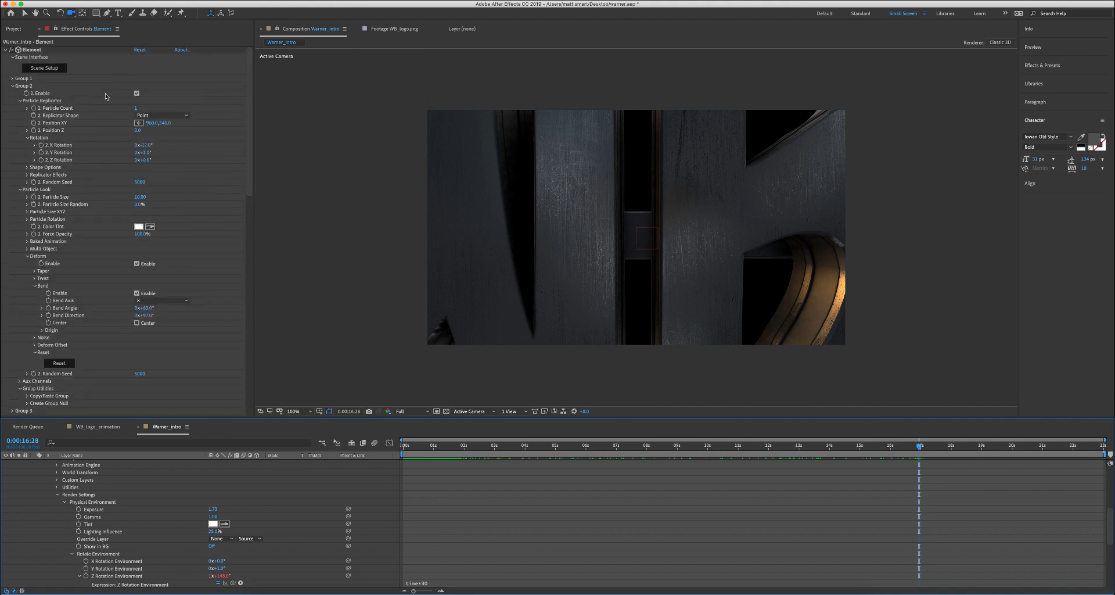
pyautogui.click(59, 72)
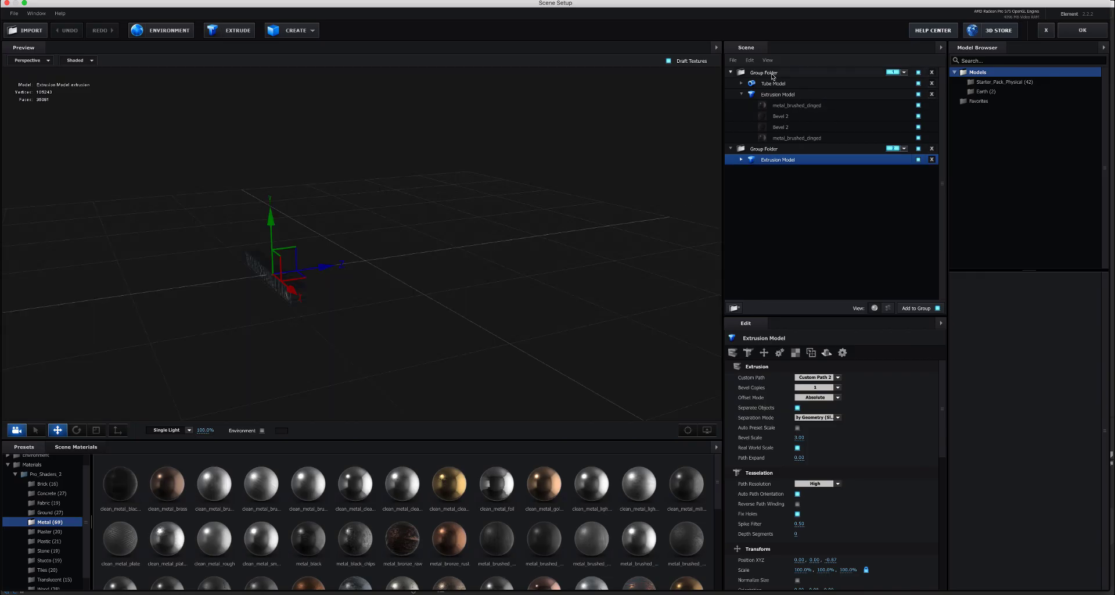
pyautogui.click(766, 73)
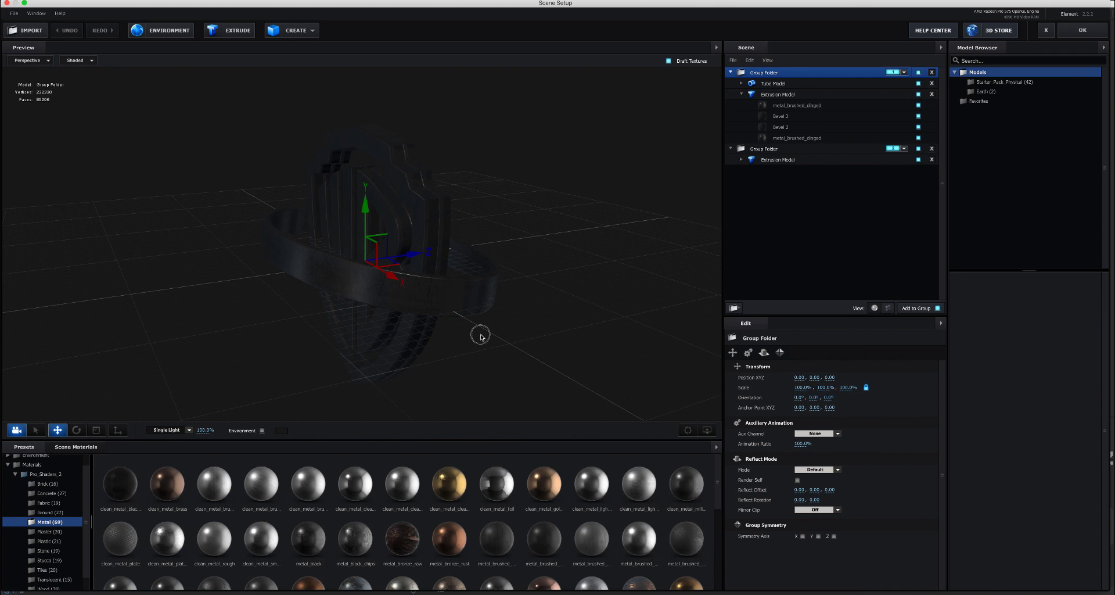
pyautogui.moveTo(480, 334); pyautogui.dragTo(457, 335)
pyautogui.moveTo(226, 194); pyautogui.dragTo(257, 190)
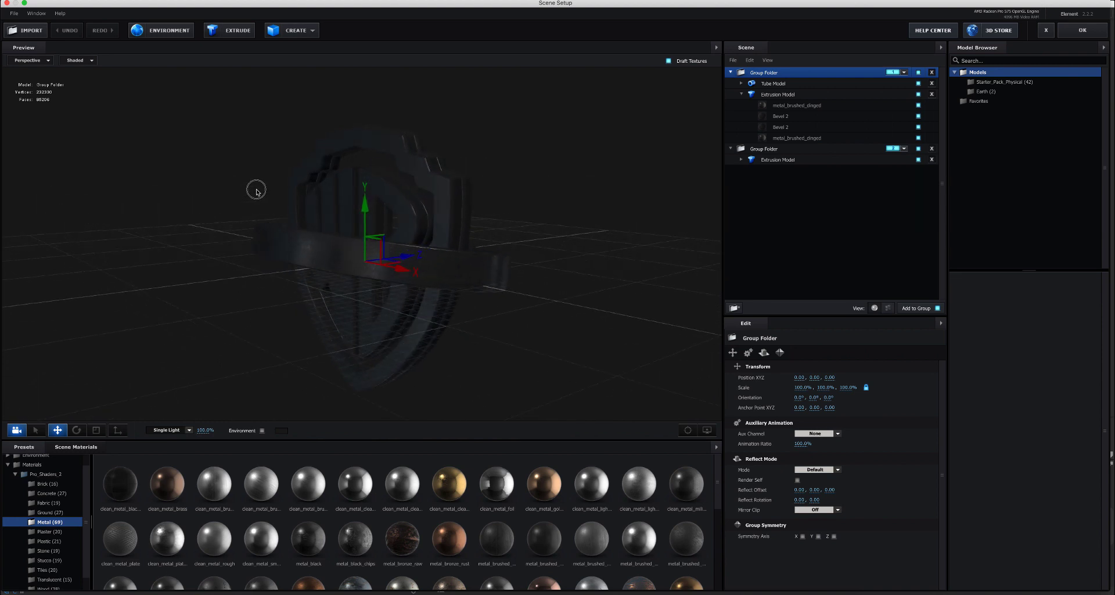
pyautogui.click(295, 31)
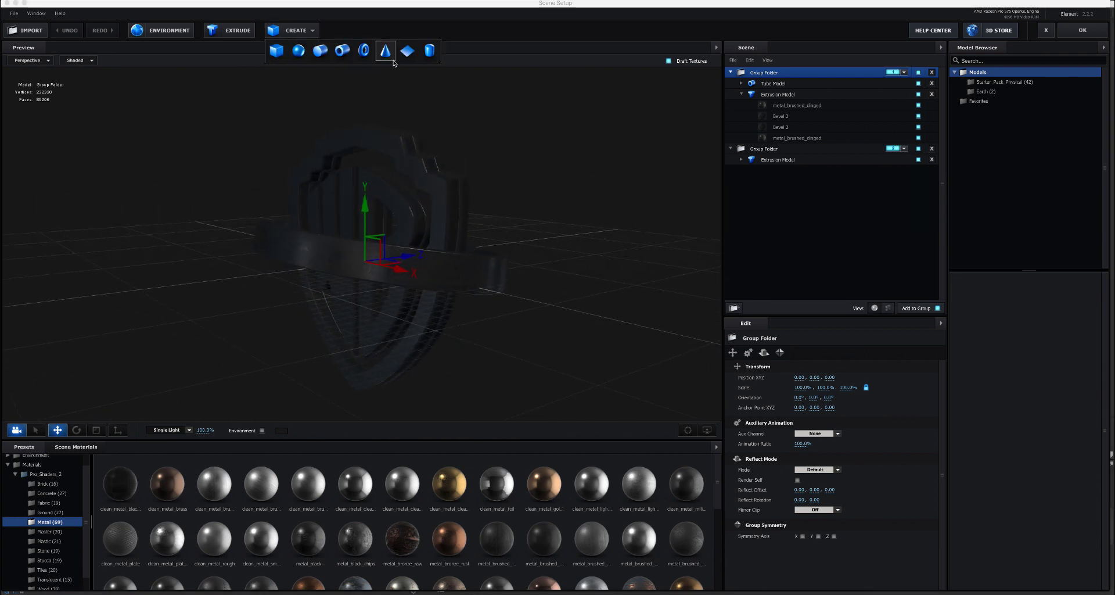
pyautogui.click(407, 50)
# Step: Rotate the plane model upright to an X orientation of 270° so it stands parallel to the logo
pyautogui.moveTo(576, 208); pyautogui.dragTo(572, 219)
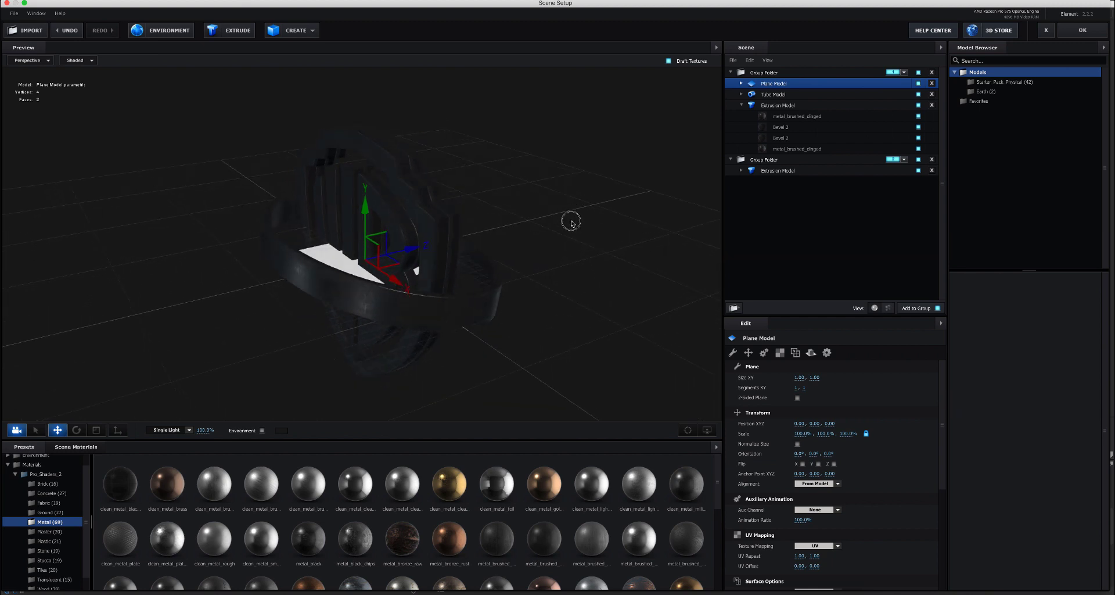
pyautogui.press('e')
pyautogui.moveTo(342, 214); pyautogui.dragTo(304, 346)
pyautogui.moveTo(619, 259); pyautogui.dragTo(475, 285)
pyautogui.press('w')
# Step: Move the upright plane along Z to about 0.03 so it sits within the logo's depth
pyautogui.moveTo(332, 223); pyautogui.dragTo(311, 212)
pyautogui.moveTo(260, 335); pyautogui.dragTo(305, 324)
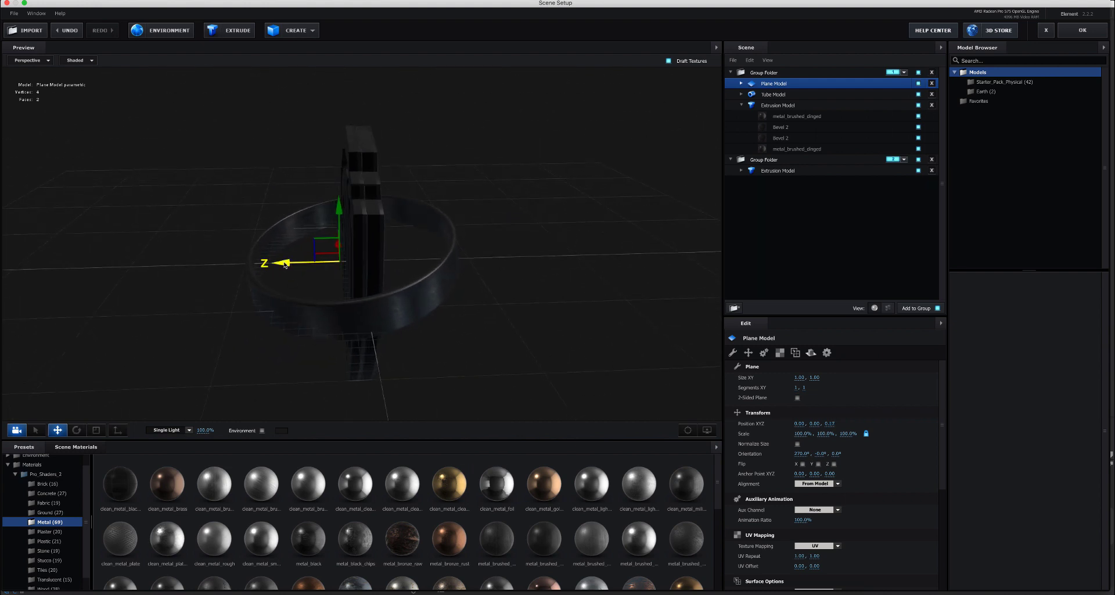
pyautogui.moveTo(285, 261); pyautogui.dragTo(257, 263)
pyautogui.moveTo(315, 348); pyautogui.dragTo(307, 349)
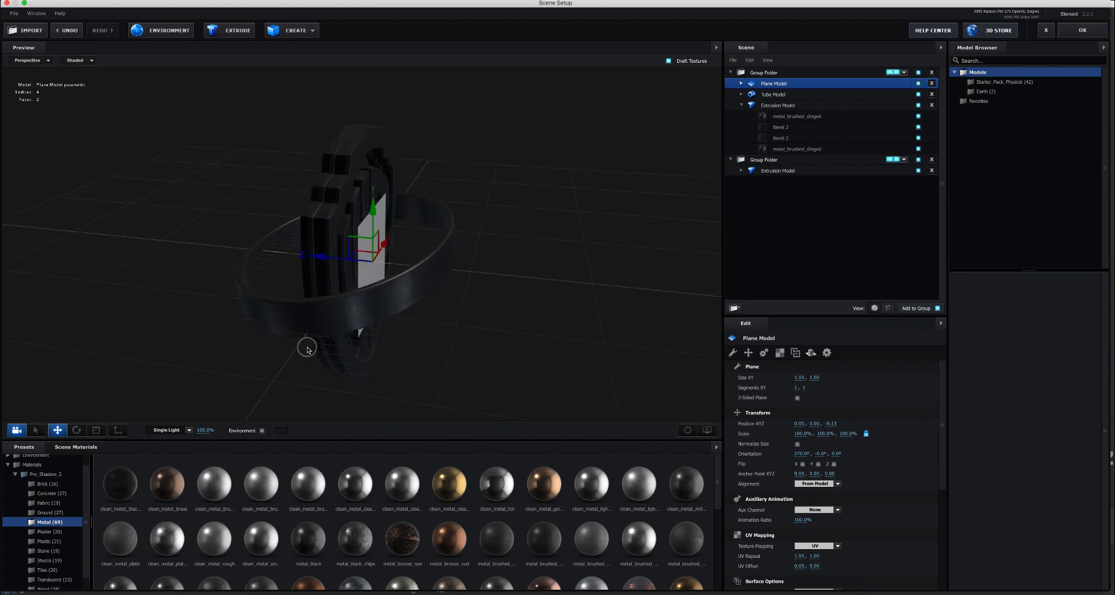
pyautogui.moveTo(319, 265); pyautogui.dragTo(279, 252)
pyautogui.moveTo(404, 342); pyautogui.dragTo(419, 349)
# Step: Scale the plane to about 186% in X and 47.5% in Z to fill the logo's openings below the ring
pyautogui.moveTo(372, 241); pyautogui.dragTo(300, 233)
pyautogui.press('e')
pyautogui.press('r')
pyautogui.moveTo(477, 344); pyautogui.dragTo(409, 322)
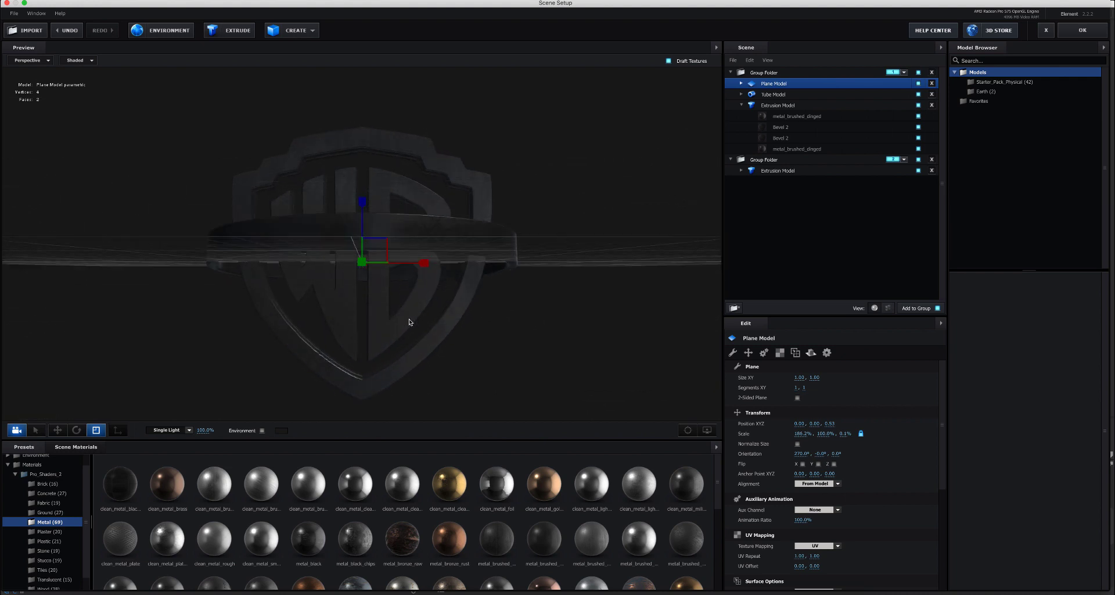
pyautogui.moveTo(363, 204); pyautogui.dragTo(364, 180)
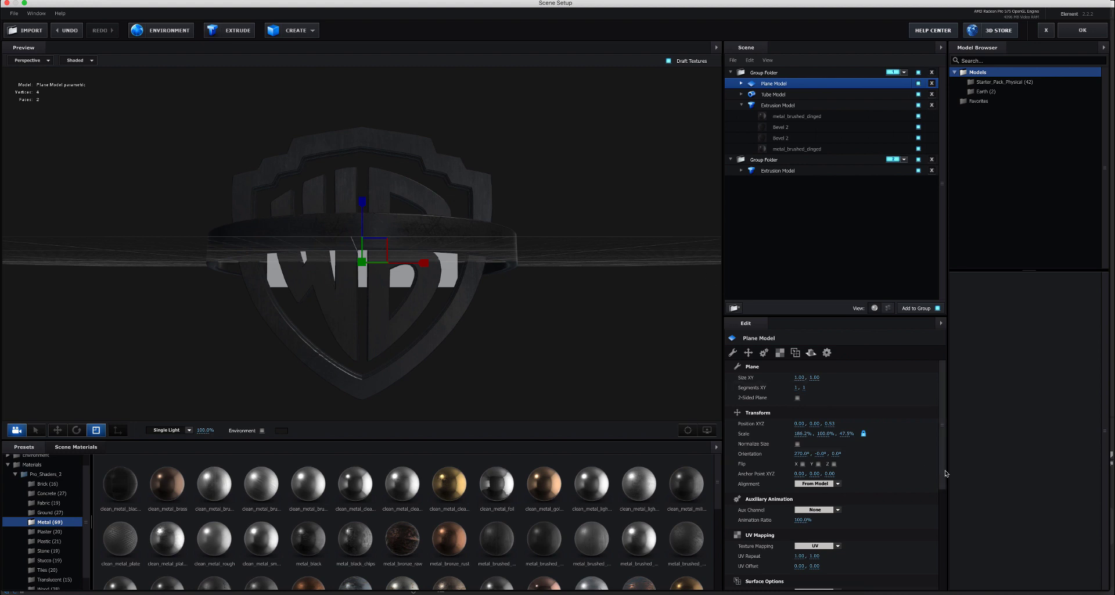
# Step: Set the Diffuse Color of the plane's Default material to black (000000)
pyautogui.click(742, 84)
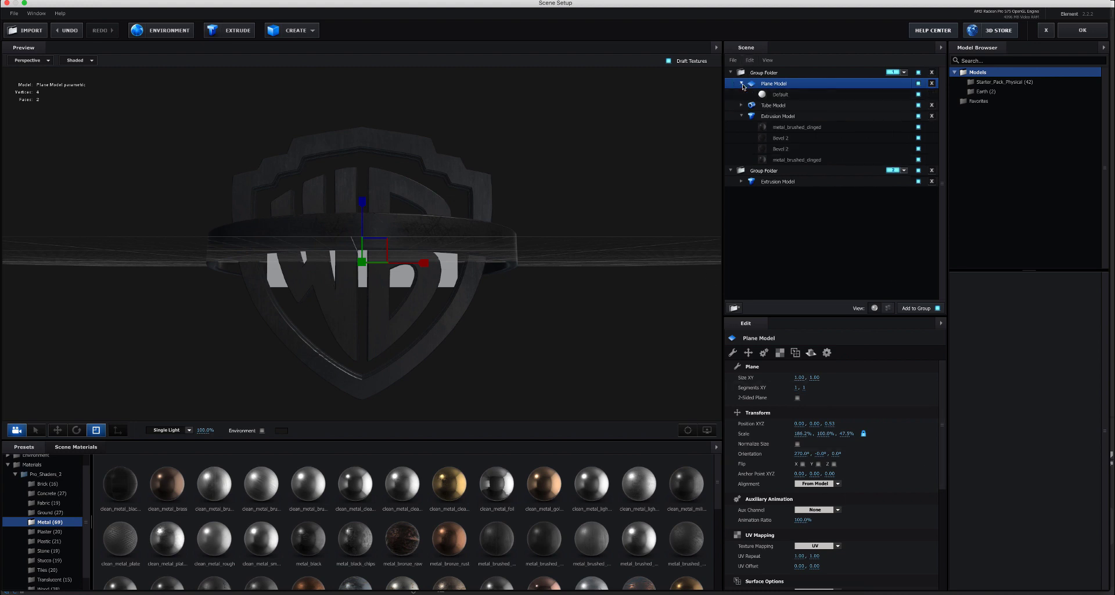
pyautogui.click(782, 95)
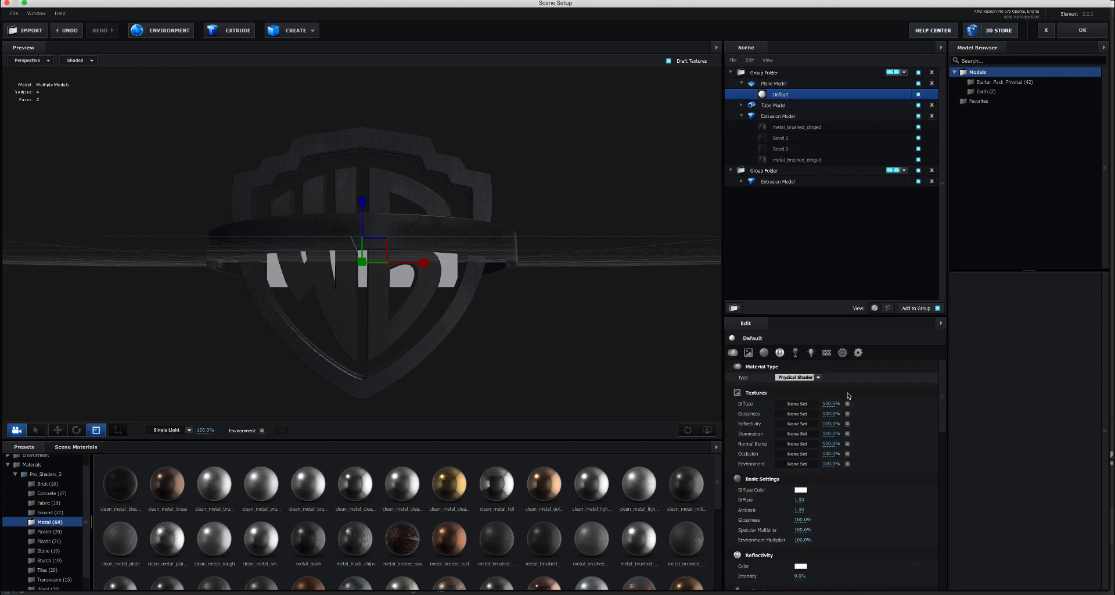
pyautogui.click(800, 489)
pyautogui.moveTo(564, 190); pyautogui.dragTo(614, 254)
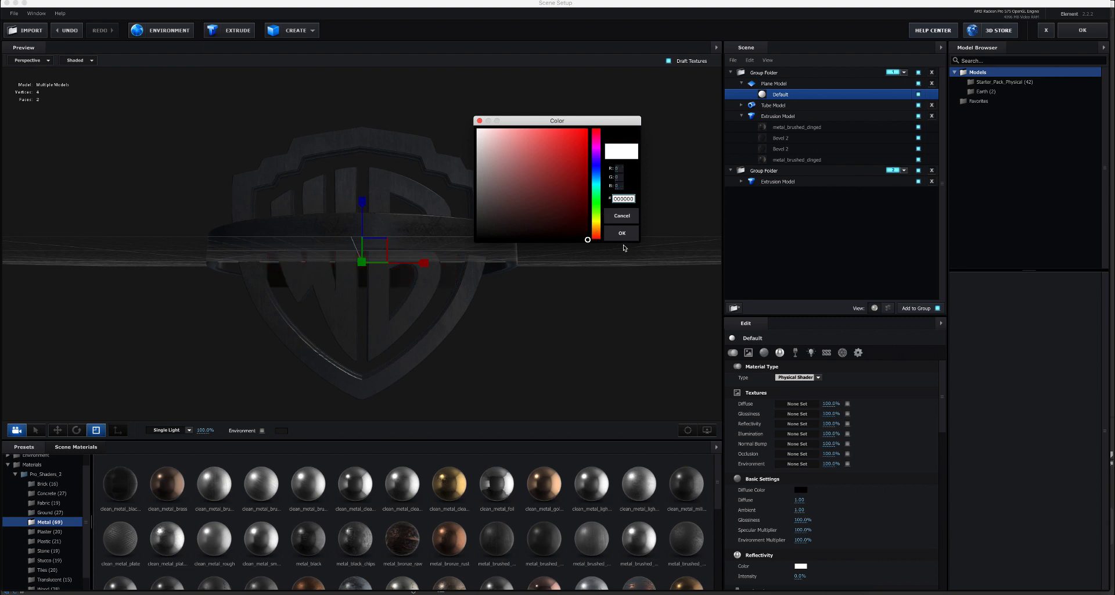
pyautogui.click(623, 237)
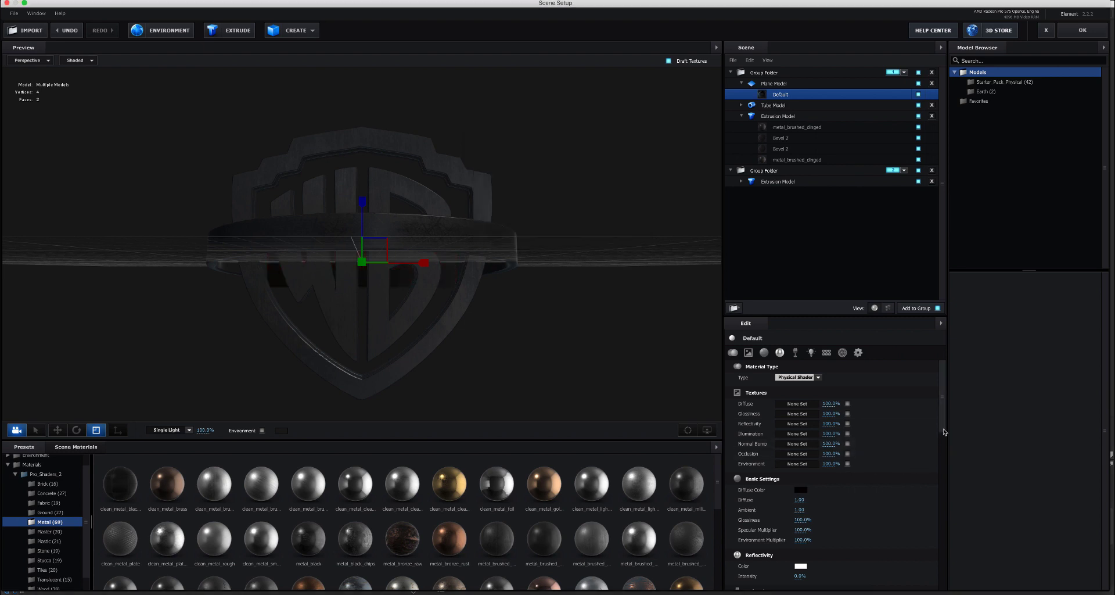
# Step: Set the Reflectivity color of the plane's Default material to black
pyautogui.moveTo(944, 433); pyautogui.dragTo(953, 509)
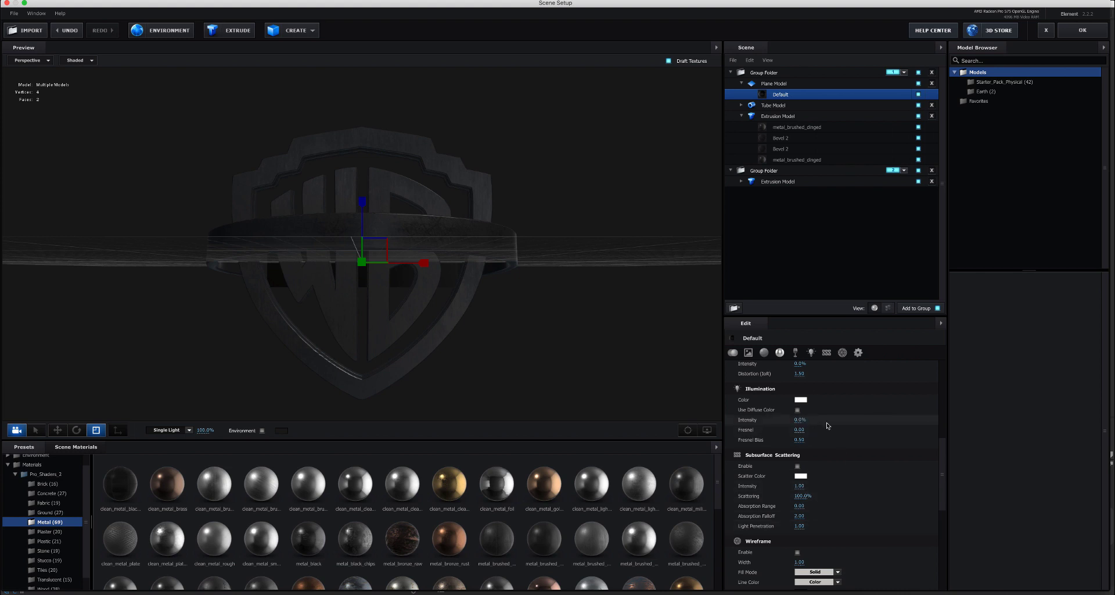
pyautogui.scroll(5, 836, 430)
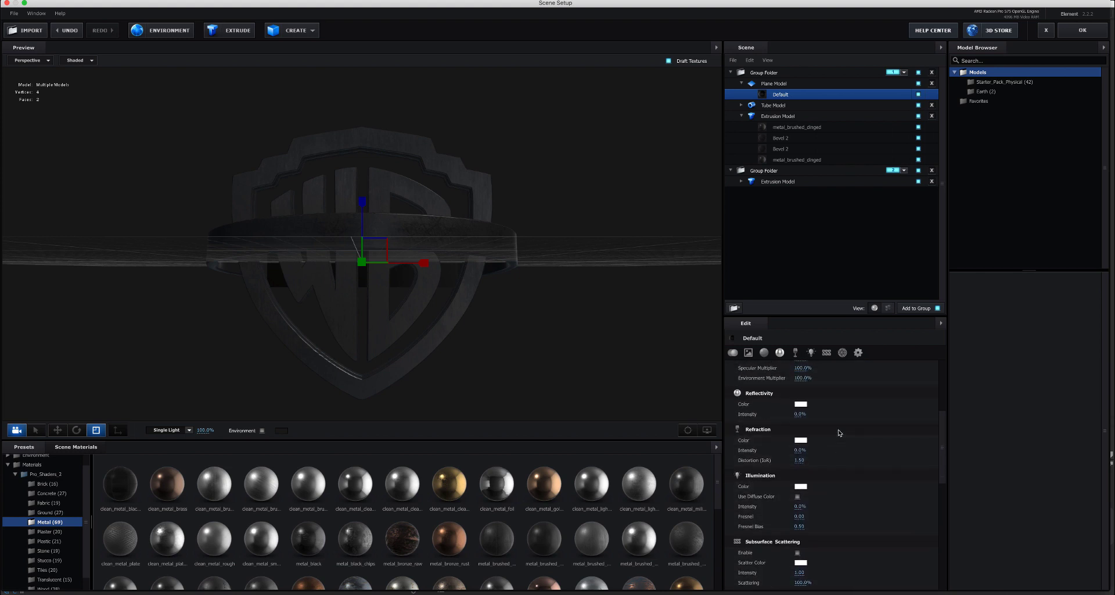
pyautogui.click(800, 403)
pyautogui.click(579, 223)
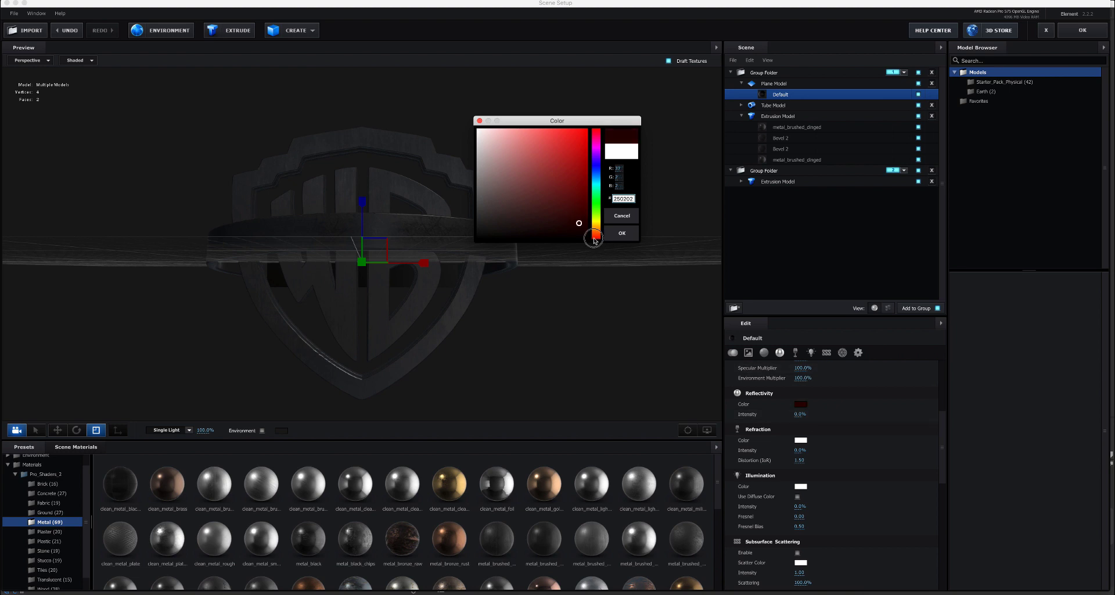
pyautogui.click(621, 233)
# Step: Lower the Glossiness of the plane's material to about 1% and its Ambient to near zero, and apply the scene changes
pyautogui.scroll(2, 841, 467)
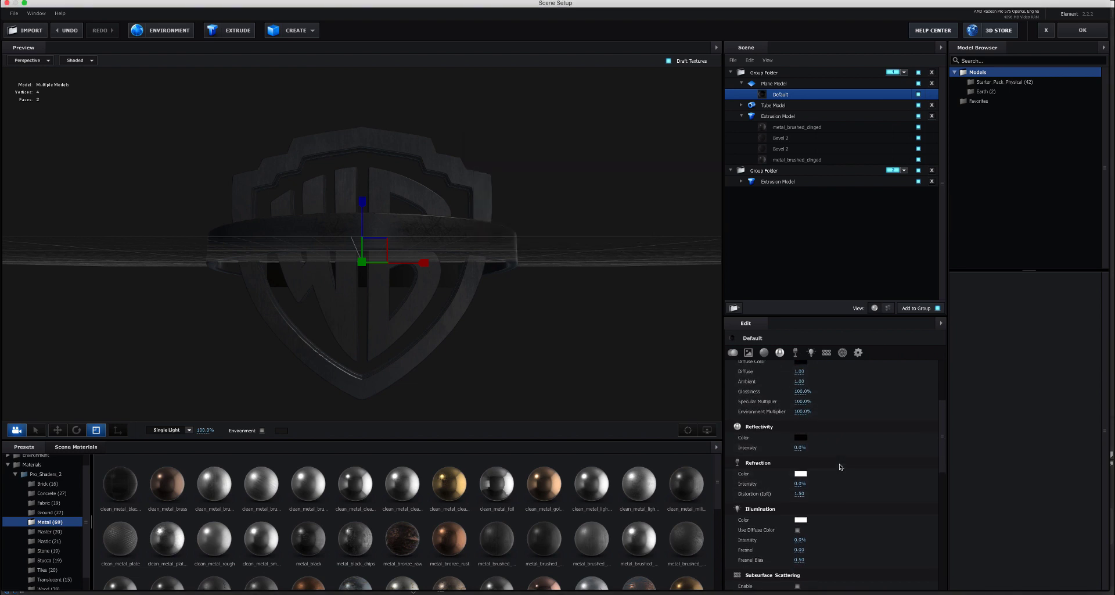
pyautogui.moveTo(761, 391); pyautogui.dragTo(713, 391)
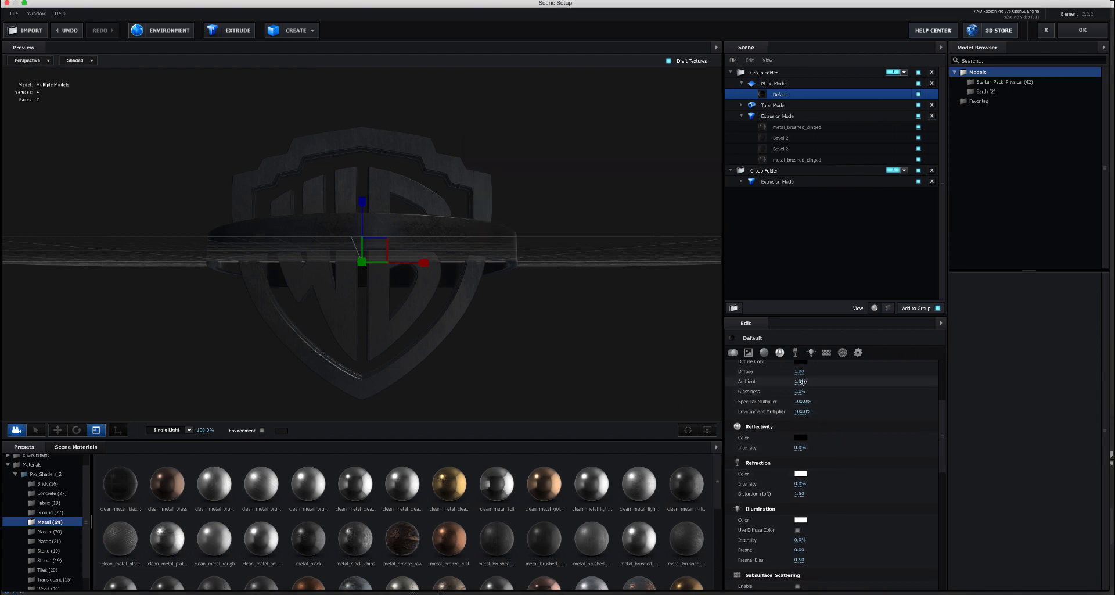
pyautogui.click(1089, 26)
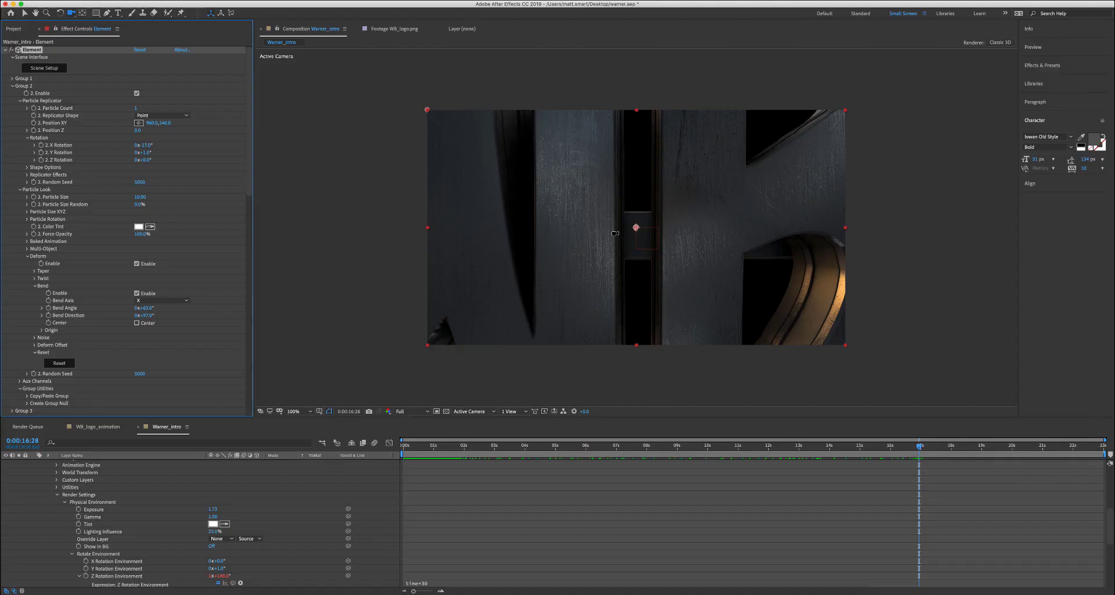
# Step: Add a black solid layer above the Element layer, with the current time at the start of the composition
pyautogui.moveTo(918, 447); pyautogui.dragTo(407, 448)
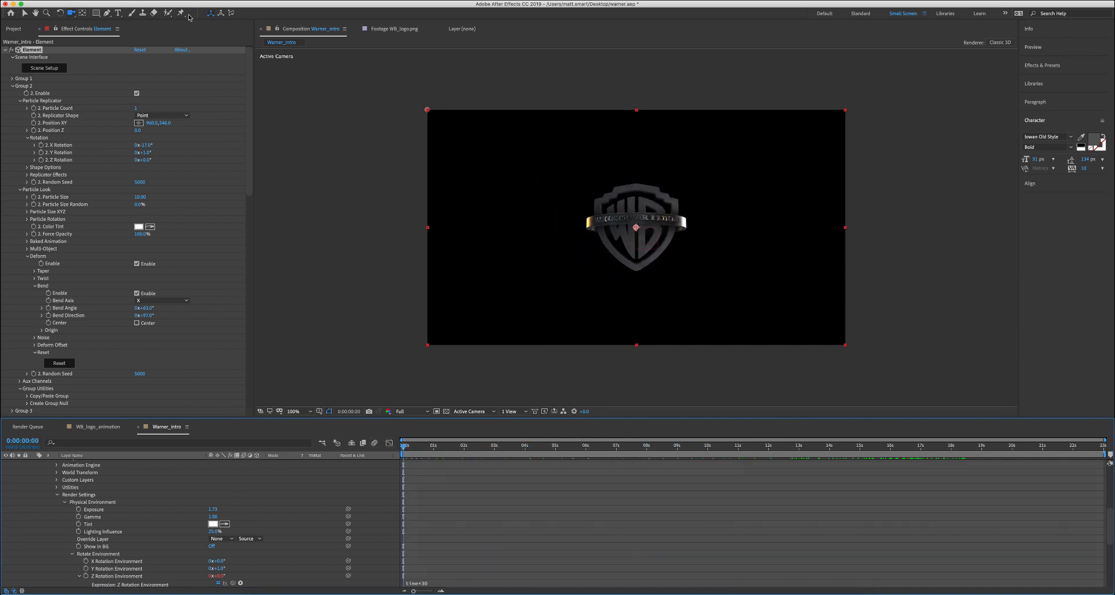
pyautogui.click(166, 0)
pyautogui.moveTo(177, 3)
pyautogui.click(284, 15)
pyautogui.click(461, 390)
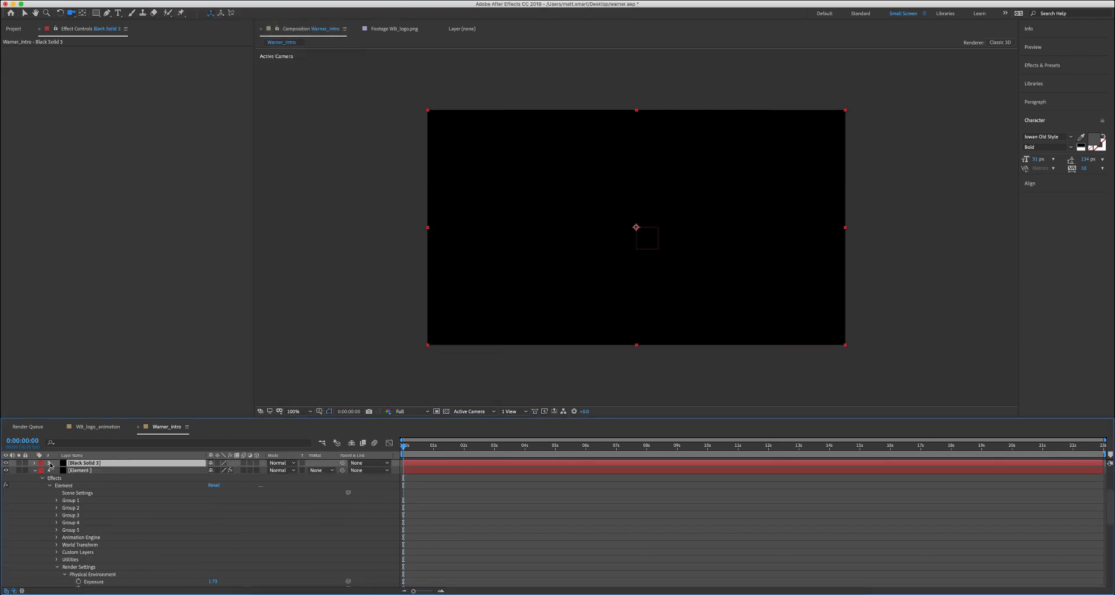
# Step: Keyframe the black solid's Opacity from 100% at the start to 0% at 0:00:00:27 to fade the logo in
pyautogui.press('t')
pyautogui.click(57, 470)
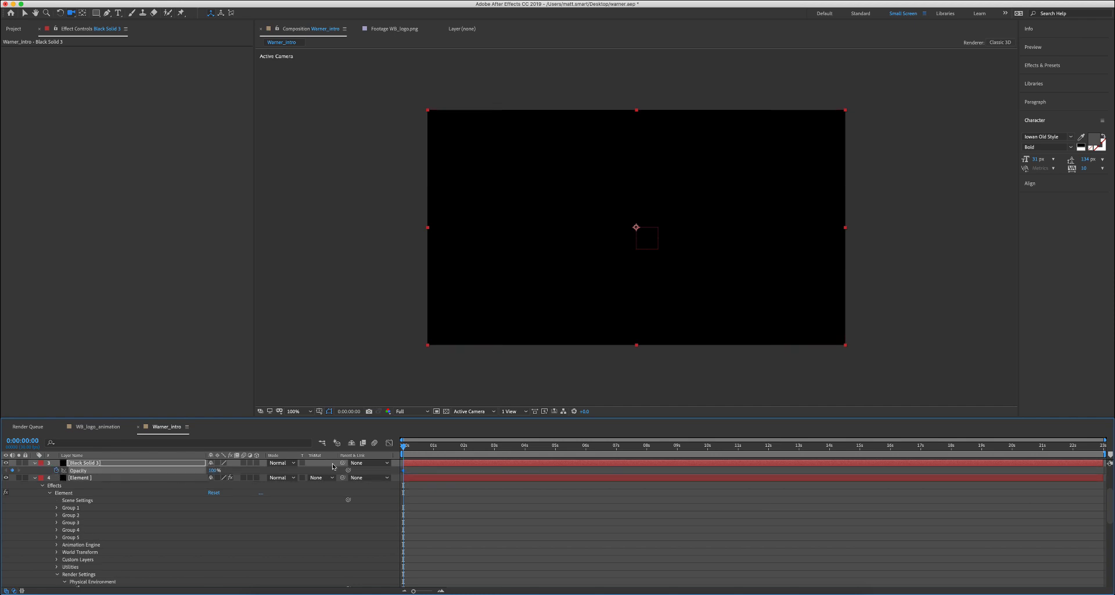
pyautogui.moveTo(408, 447); pyautogui.dragTo(434, 448)
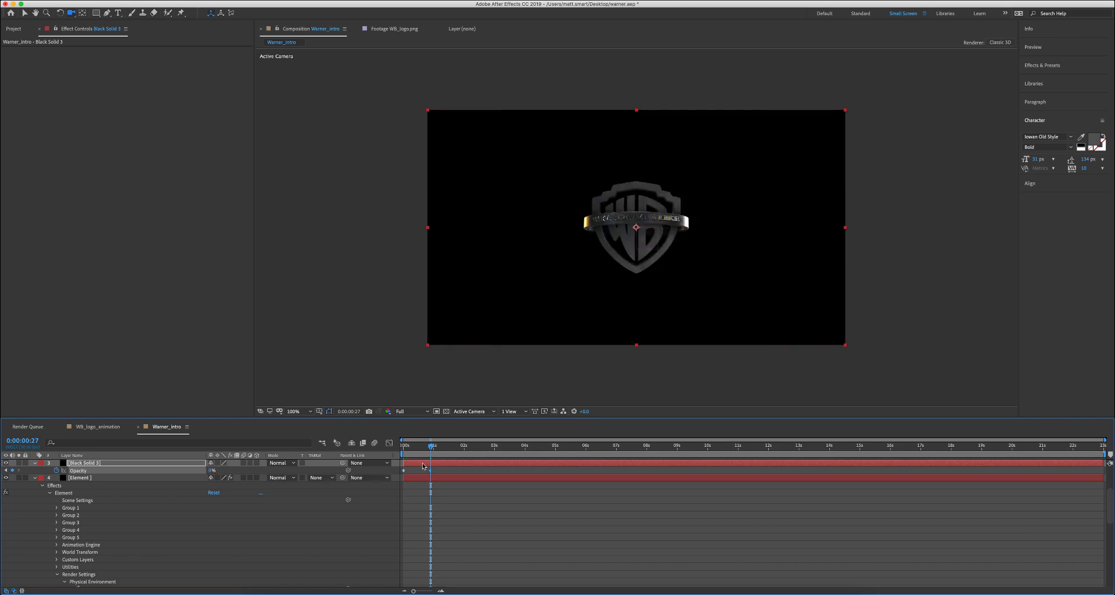
# Step: Preview the fade-in, move the black solid's second Opacity keyframe to about 1.5 seconds, and check the frames around 17 seconds
pyautogui.moveTo(431, 447); pyautogui.dragTo(409, 447)
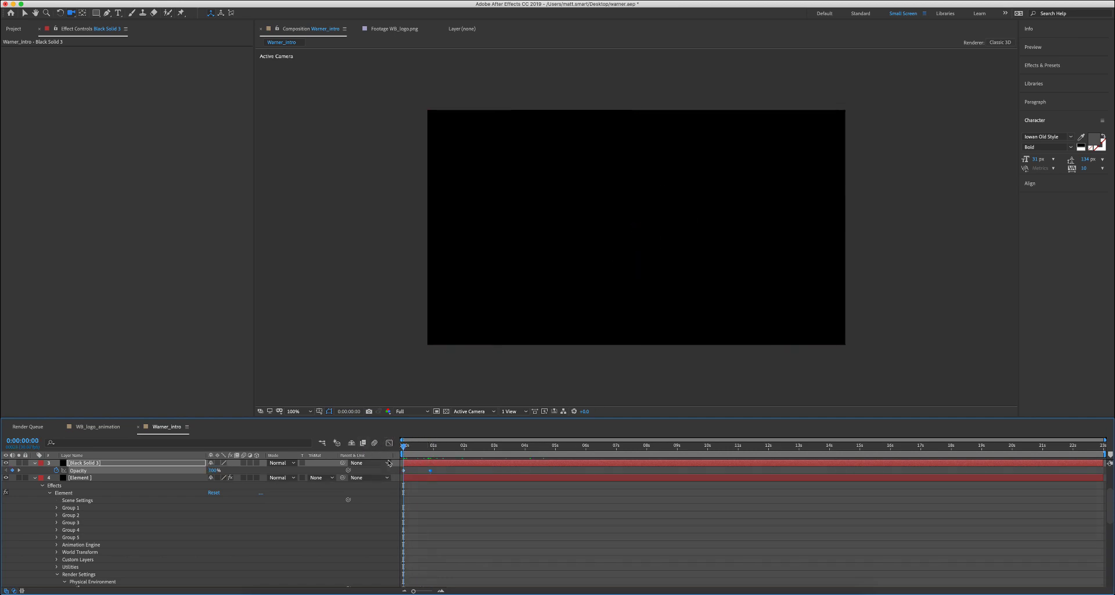
pyautogui.press('space')
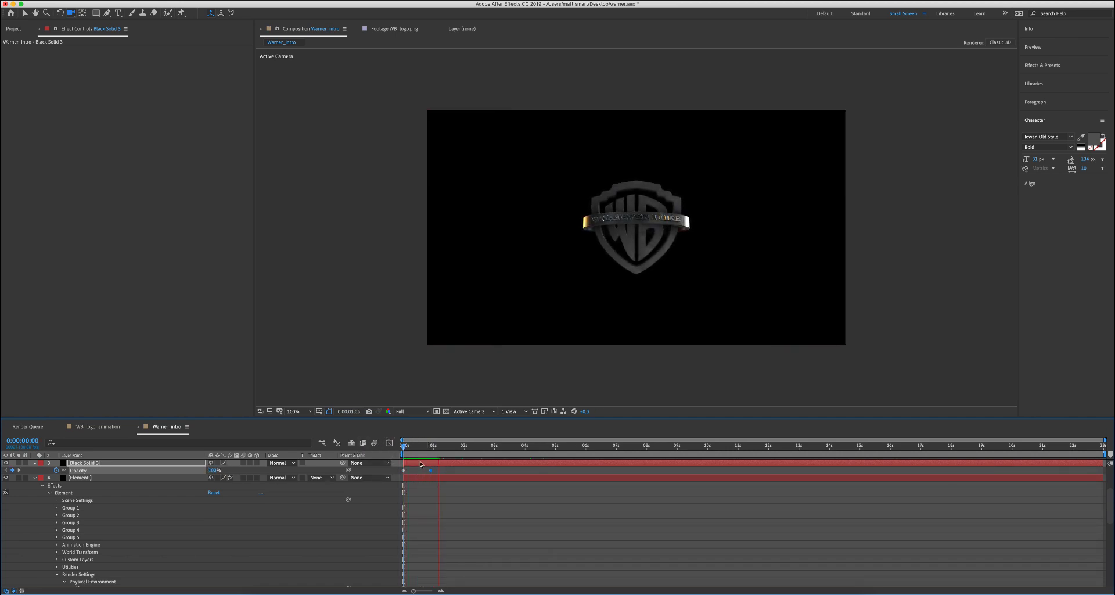
pyautogui.moveTo(431, 469); pyautogui.dragTo(403, 448)
pyautogui.press('space')
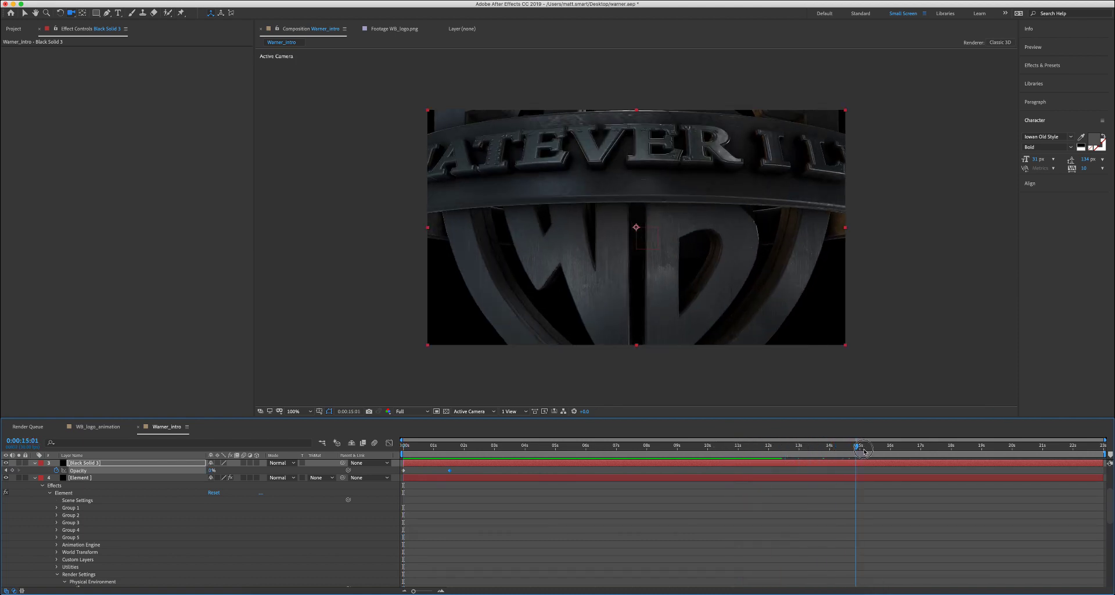
pyautogui.click(891, 450)
pyautogui.press('space')
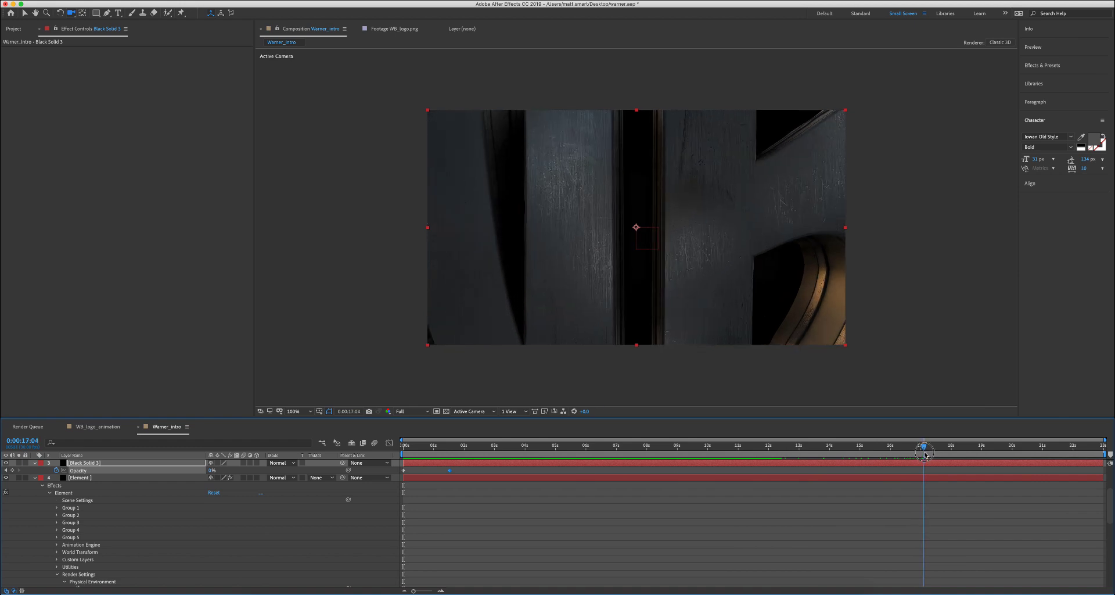
# Step: Apply the clean_metal_brass material to the logo's front face and the ring in the Element scene
pyautogui.click(75, 479)
pyautogui.click(58, 68)
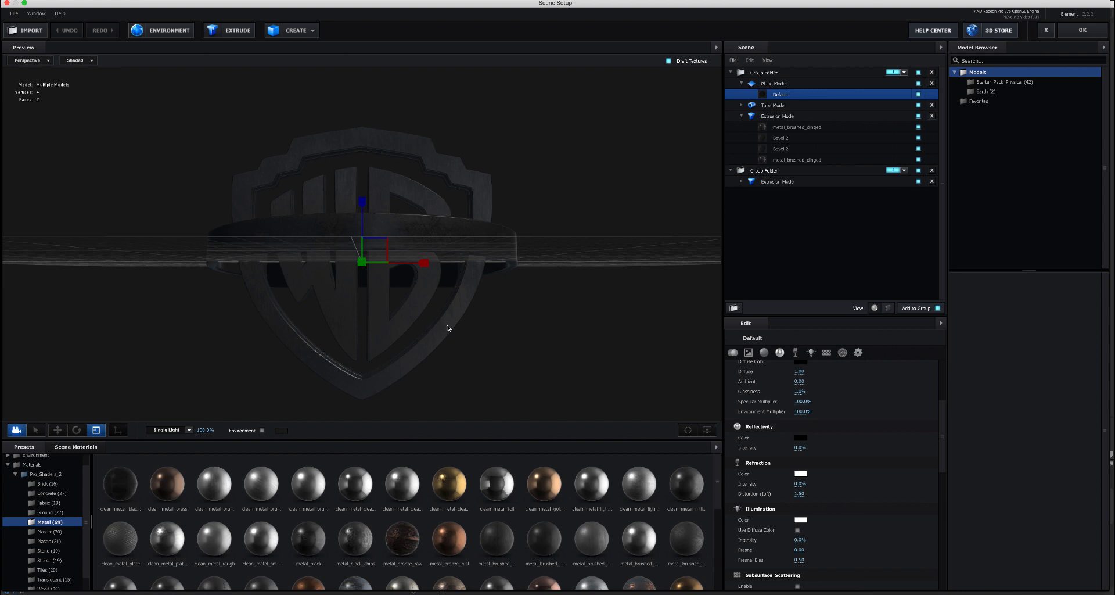
pyautogui.moveTo(447, 328); pyautogui.dragTo(548, 346)
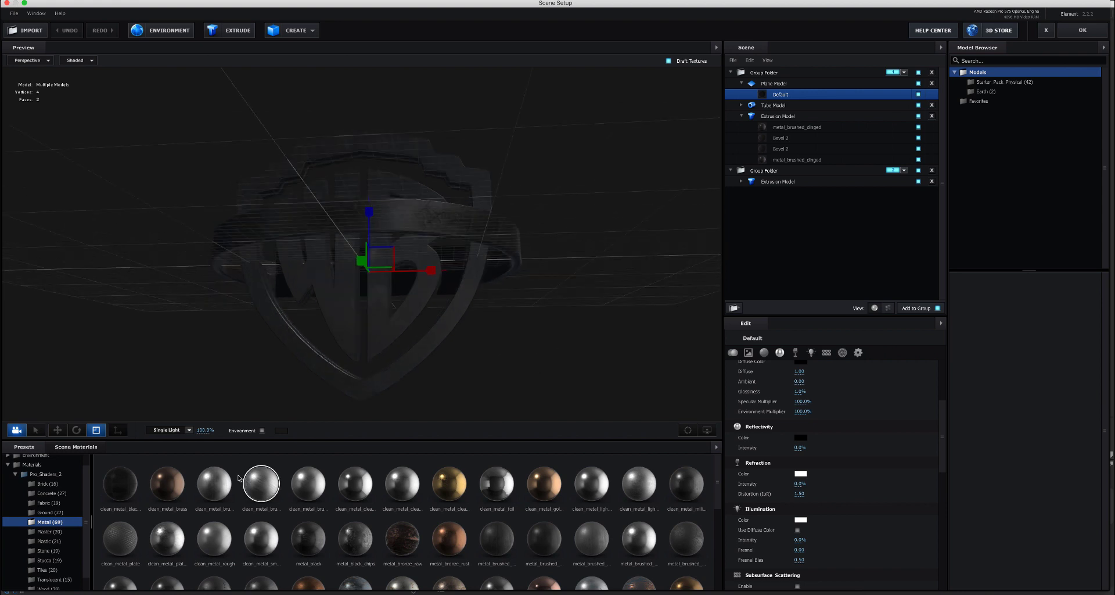
pyautogui.moveTo(167, 483); pyautogui.dragTo(428, 385)
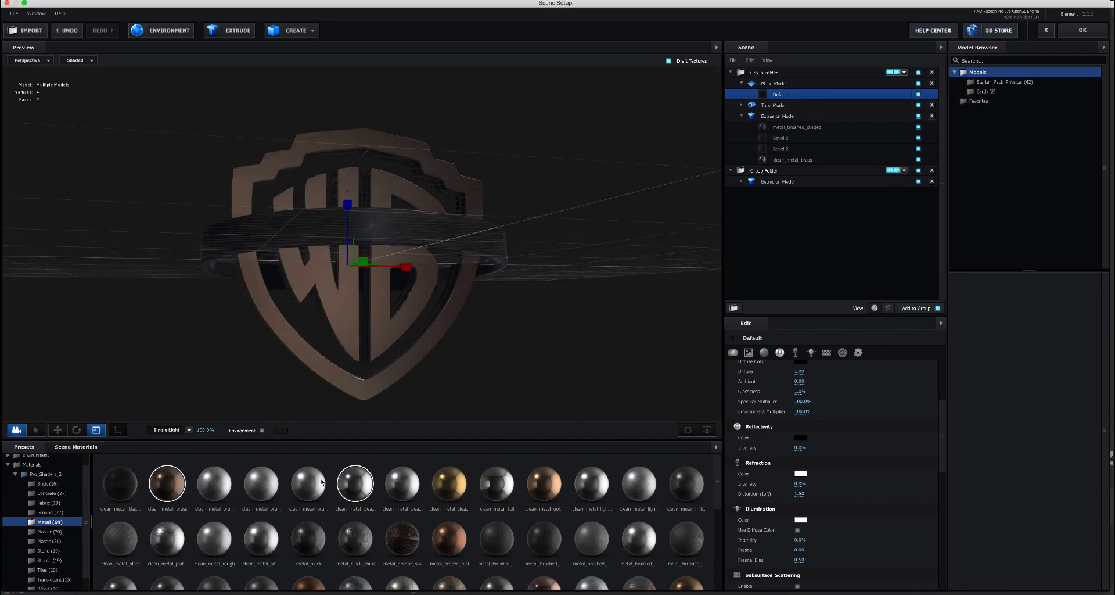
pyautogui.moveTo(174, 493); pyautogui.dragTo(424, 241)
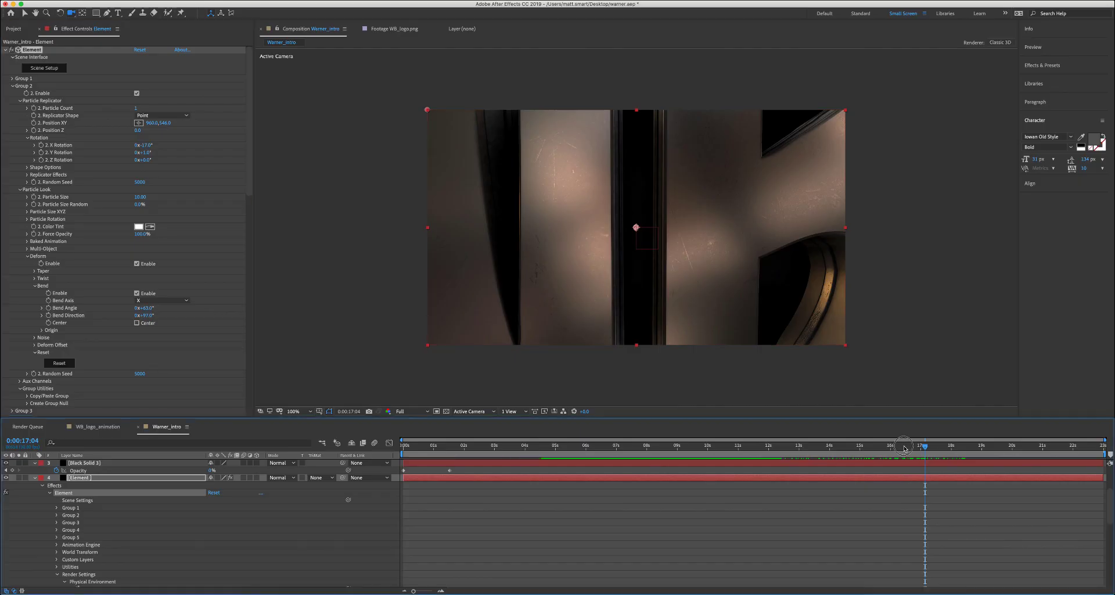
# Step: Reopen the Element scene at 0:00:10:19 and apply the Gold material from the Physical presets to the WHATEVER I LIKE text
pyautogui.moveTo(918, 448); pyautogui.dragTo(726, 448)
pyautogui.click(56, 69)
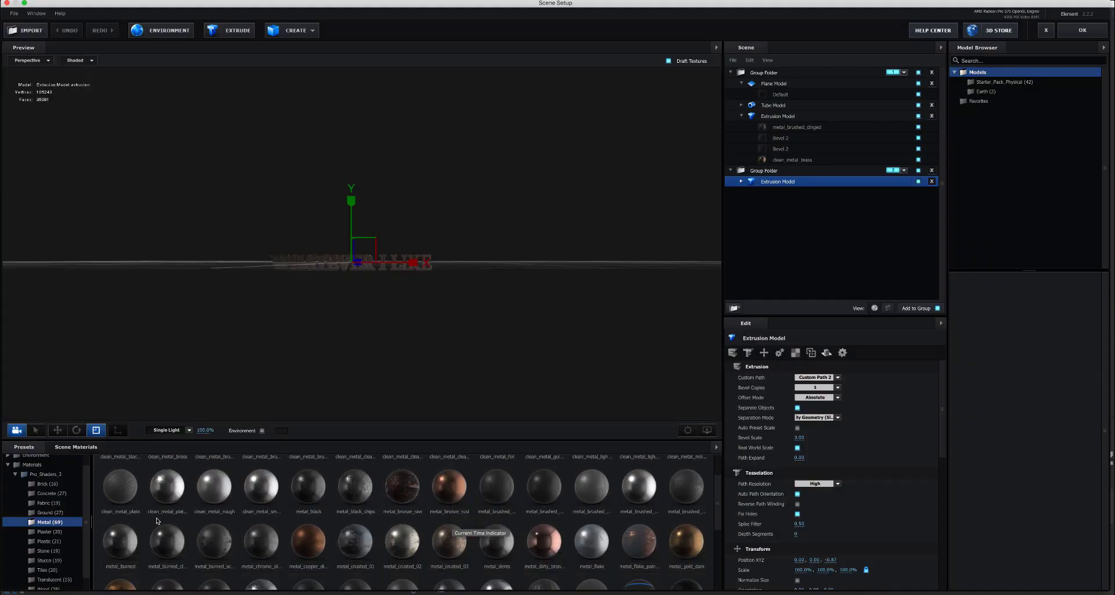
pyautogui.scroll(-3, 156, 521)
pyautogui.scroll(-1, 84, 511)
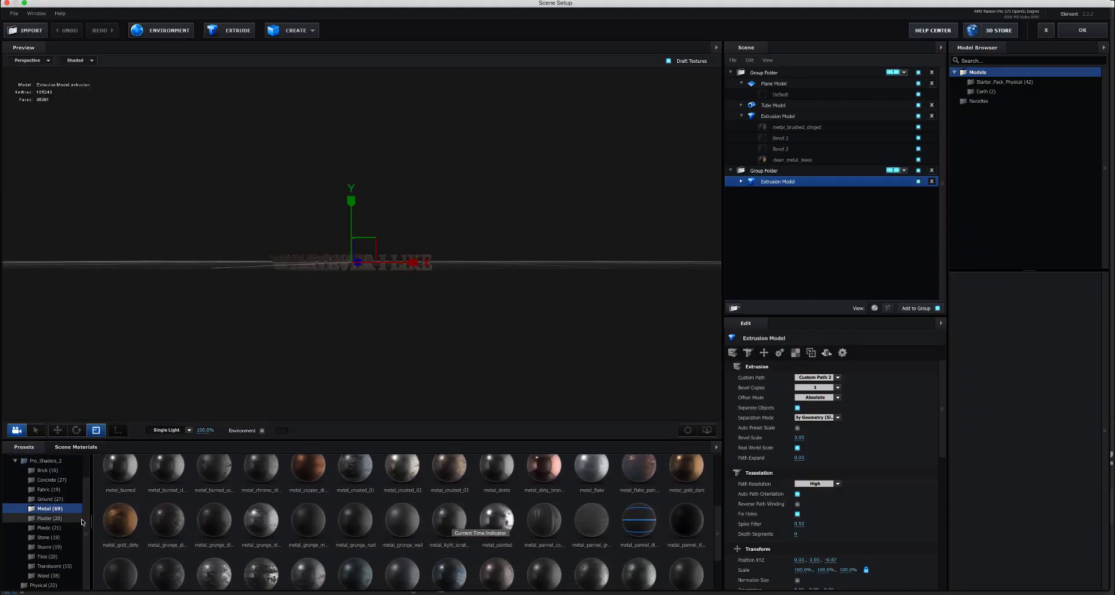
pyautogui.click(42, 585)
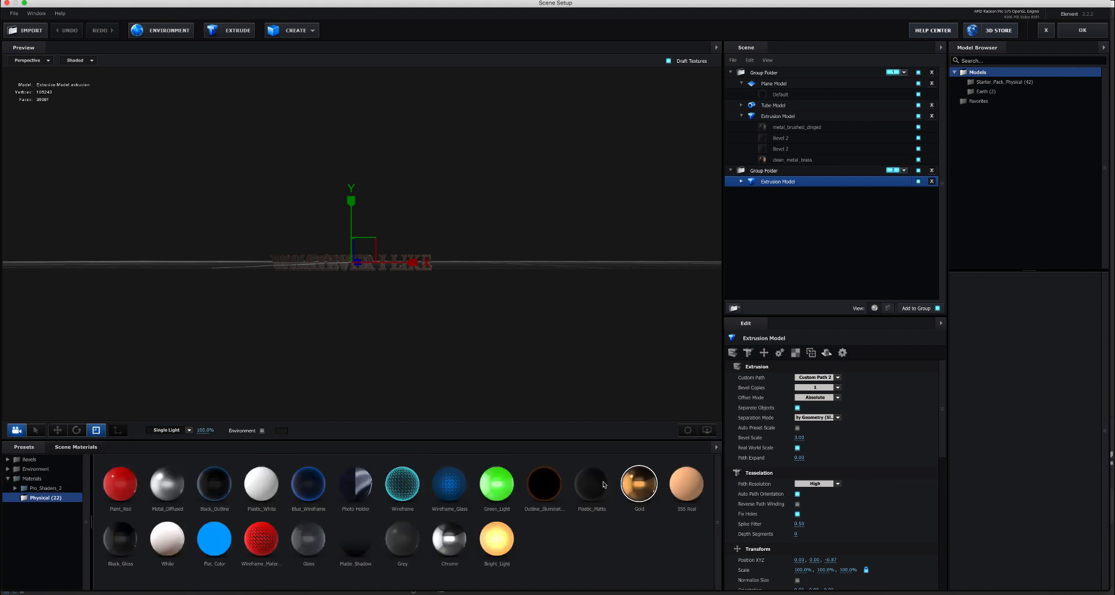
pyautogui.moveTo(129, 482)
pyautogui.mouseDown()
pyautogui.moveTo(376, 357)
pyautogui.moveTo(113, 492)
pyautogui.mouseUp()
pyautogui.moveTo(638, 485); pyautogui.dragTo(428, 268)
pyautogui.scroll(5, 475, 309)
pyautogui.moveTo(637, 477); pyautogui.dragTo(452, 275)
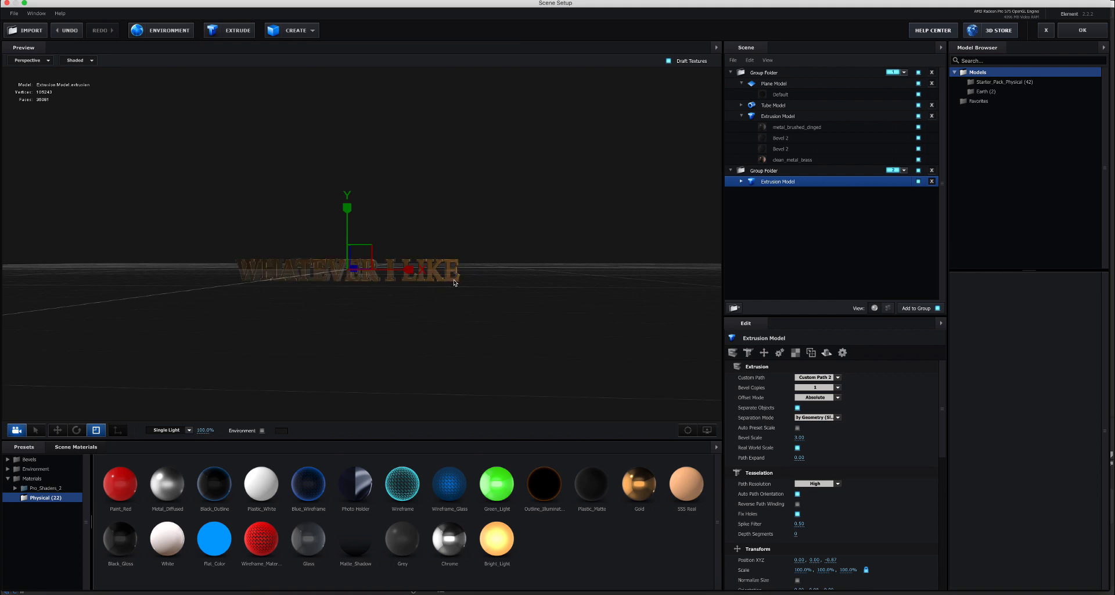
# Step: Apply the Gold material to the ring and the logo's front face, and accept the scene
pyautogui.click(780, 75)
pyautogui.moveTo(646, 481); pyautogui.dragTo(497, 250)
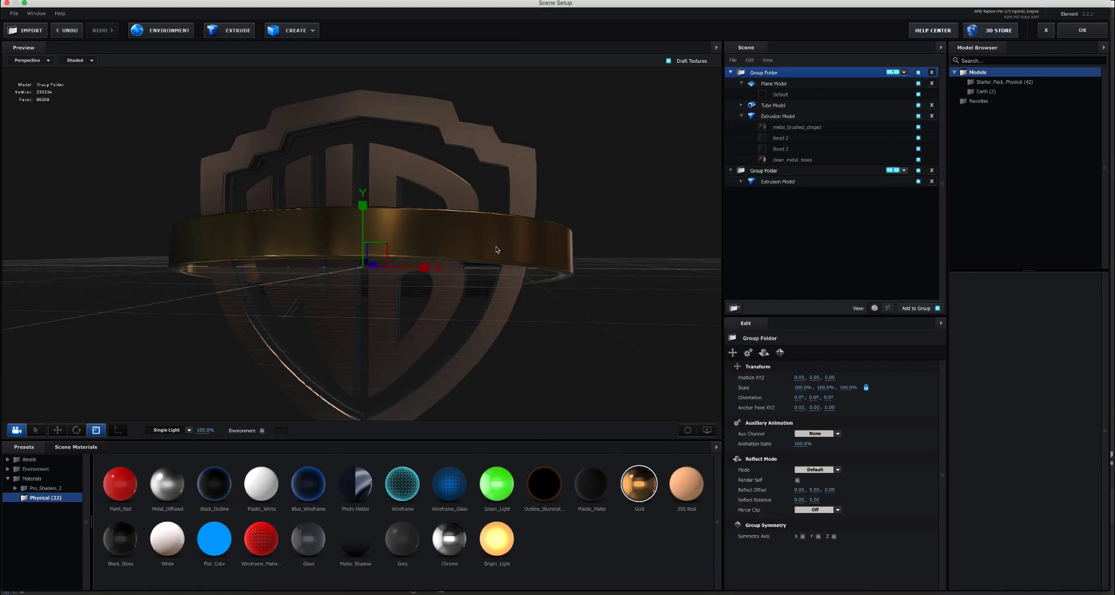
pyautogui.moveTo(638, 496); pyautogui.dragTo(456, 335)
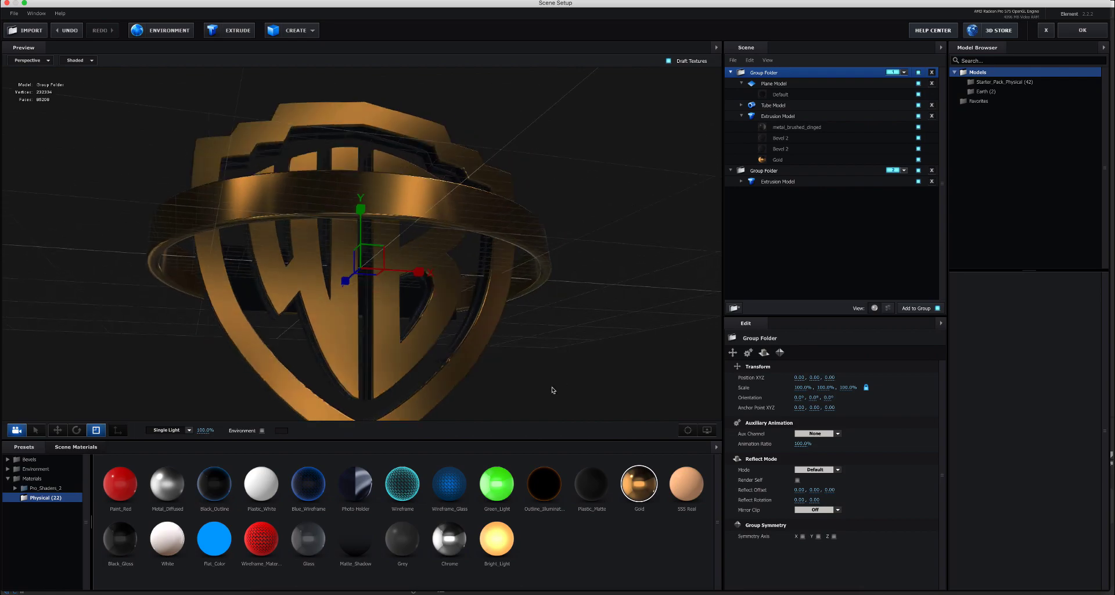
pyautogui.click(1097, 31)
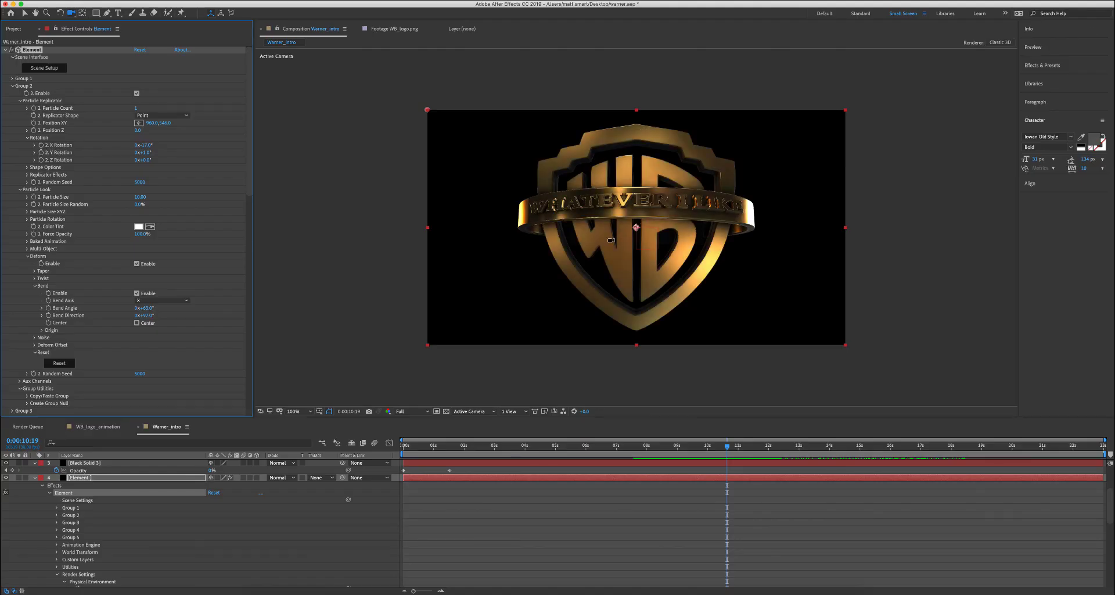
# Step: Raise the Physical Environment Exposure to 2.09 and check the gold logo at the start and near five seconds
pyautogui.moveTo(249, 187); pyautogui.dragTo(249, 272)
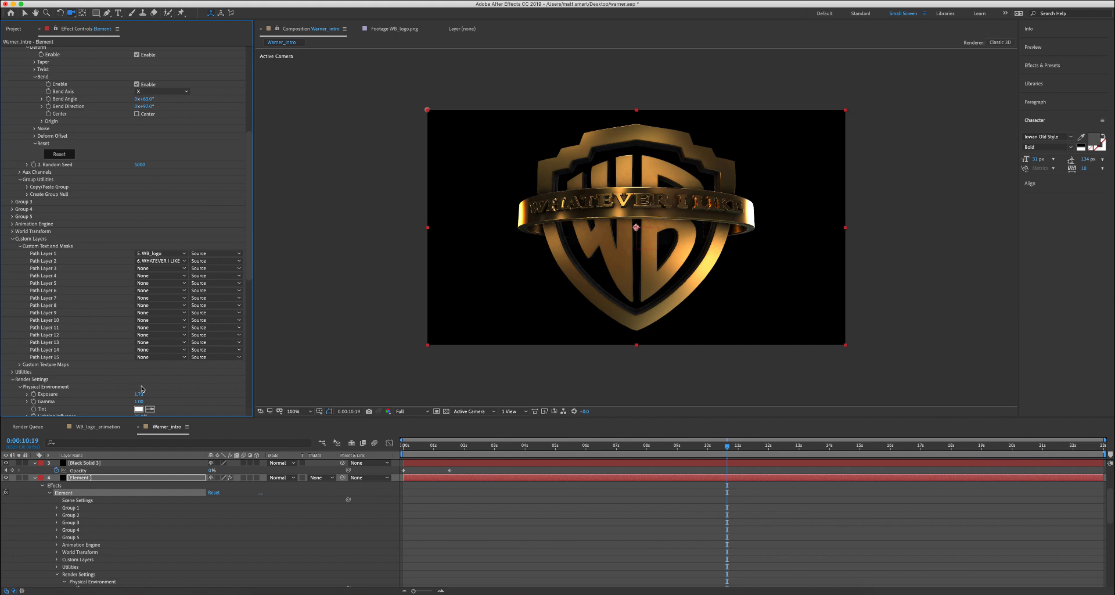
pyautogui.moveTo(140, 395); pyautogui.dragTo(157, 393)
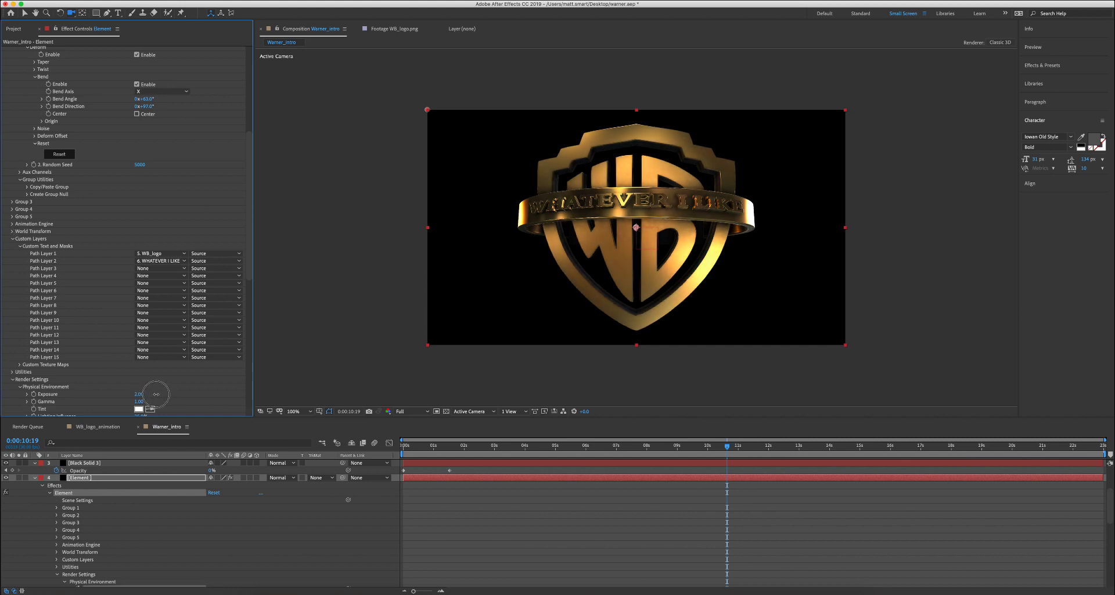
pyautogui.moveTo(726, 451); pyautogui.dragTo(411, 446)
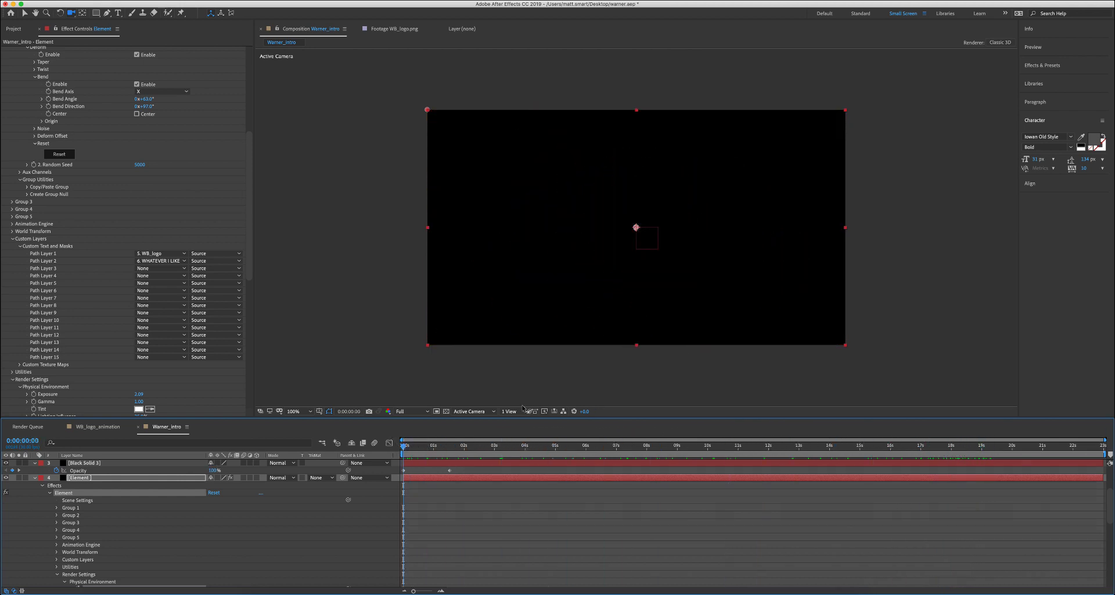
pyautogui.click(555, 451)
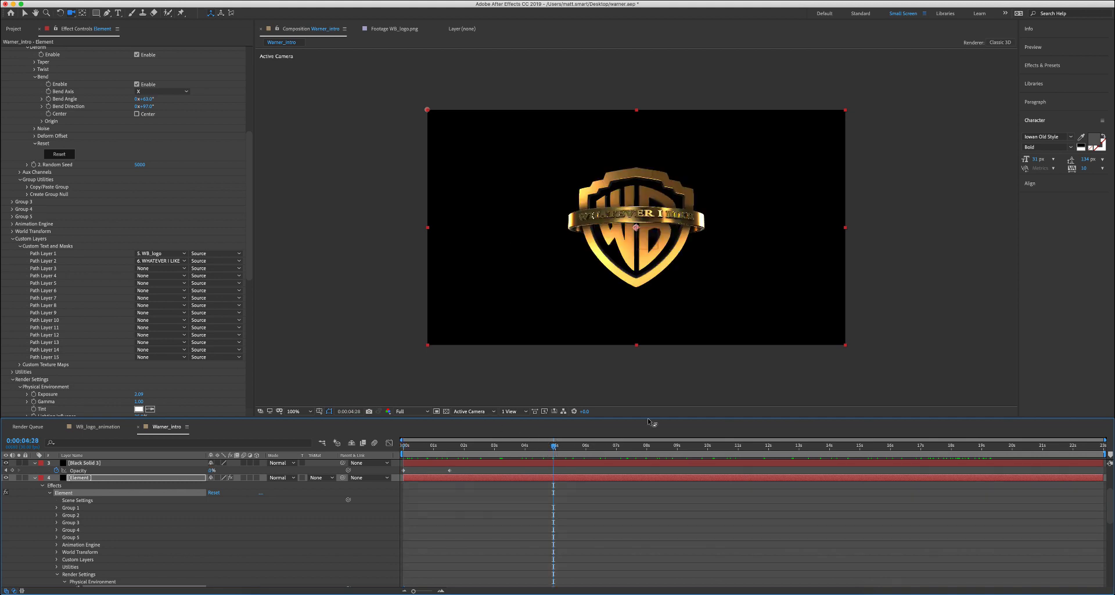